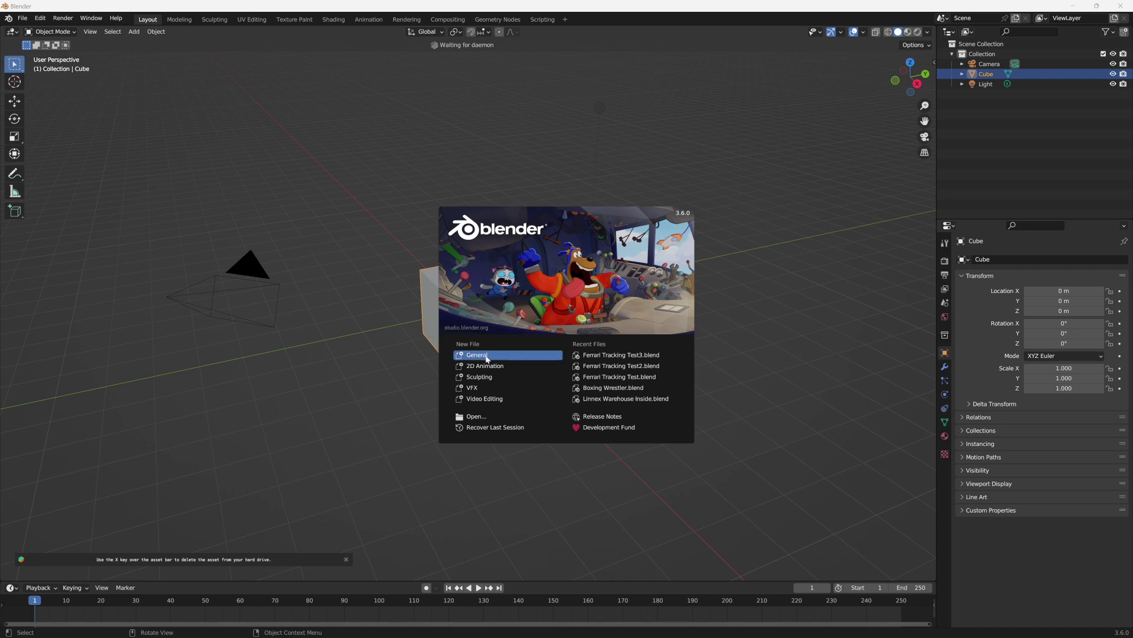
# Start a VFX project, enlarge the clip editor, and load Tracked footage.mp4 from Car Tracking July
pyautogui.click(472, 388)
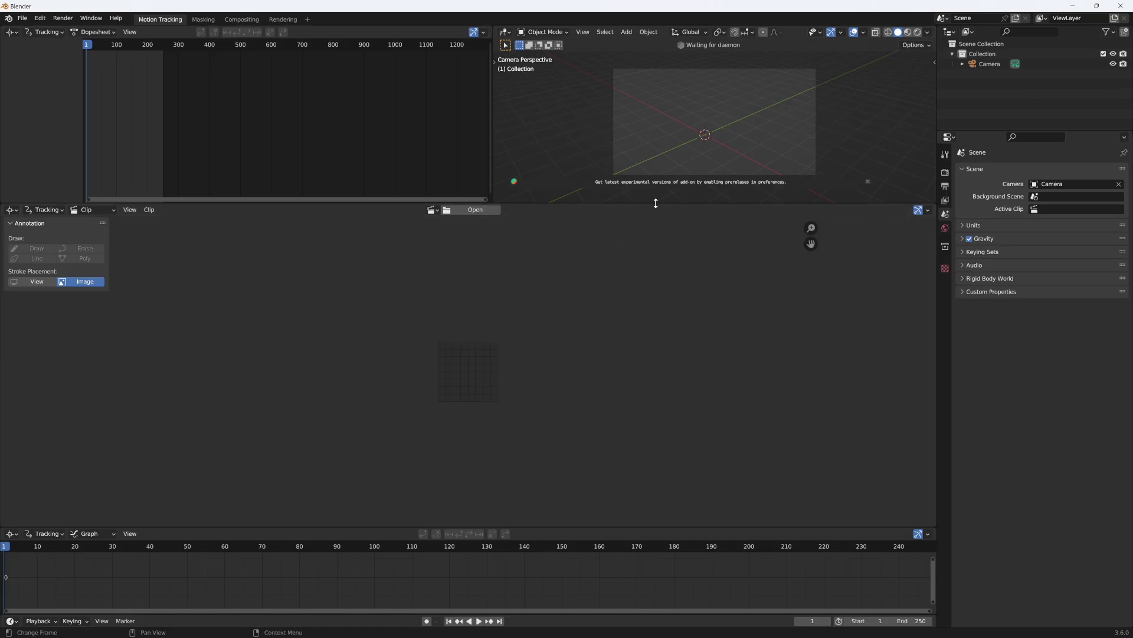
pyautogui.moveTo(655, 203); pyautogui.dragTo(649, 79)
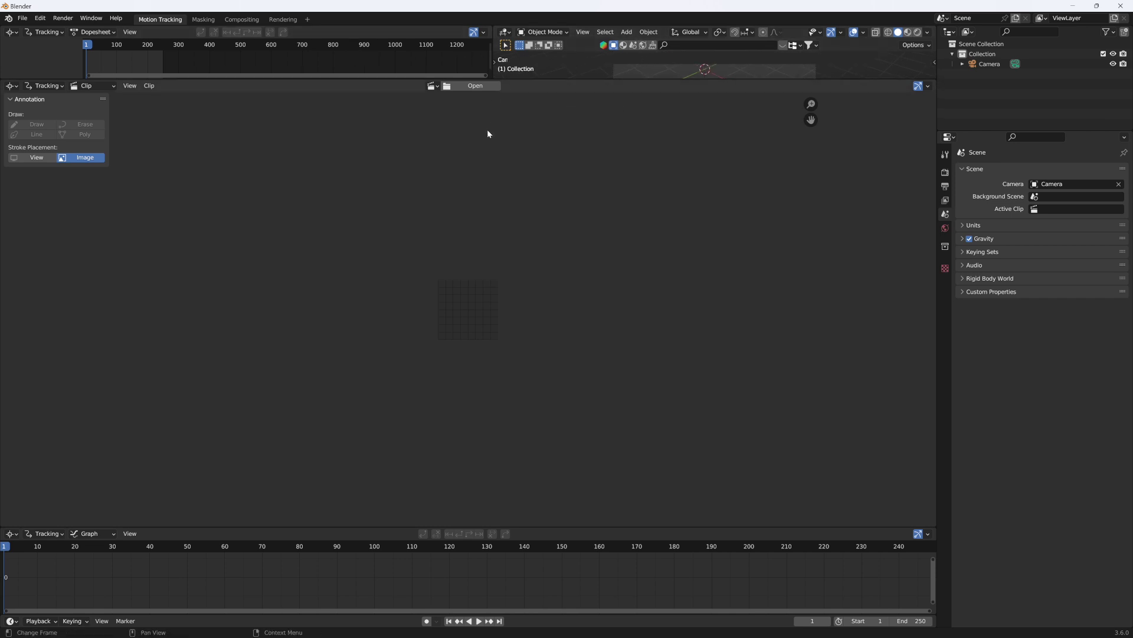
pyautogui.click(483, 86)
pyautogui.click(345, 459)
pyautogui.click(467, 251)
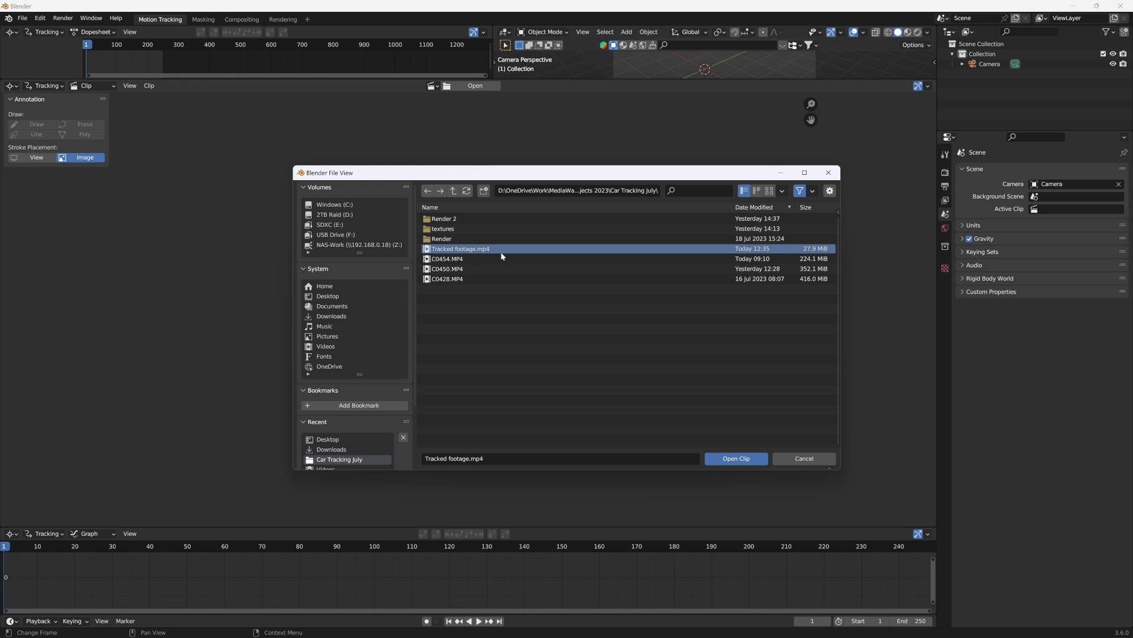
pyautogui.click(725, 459)
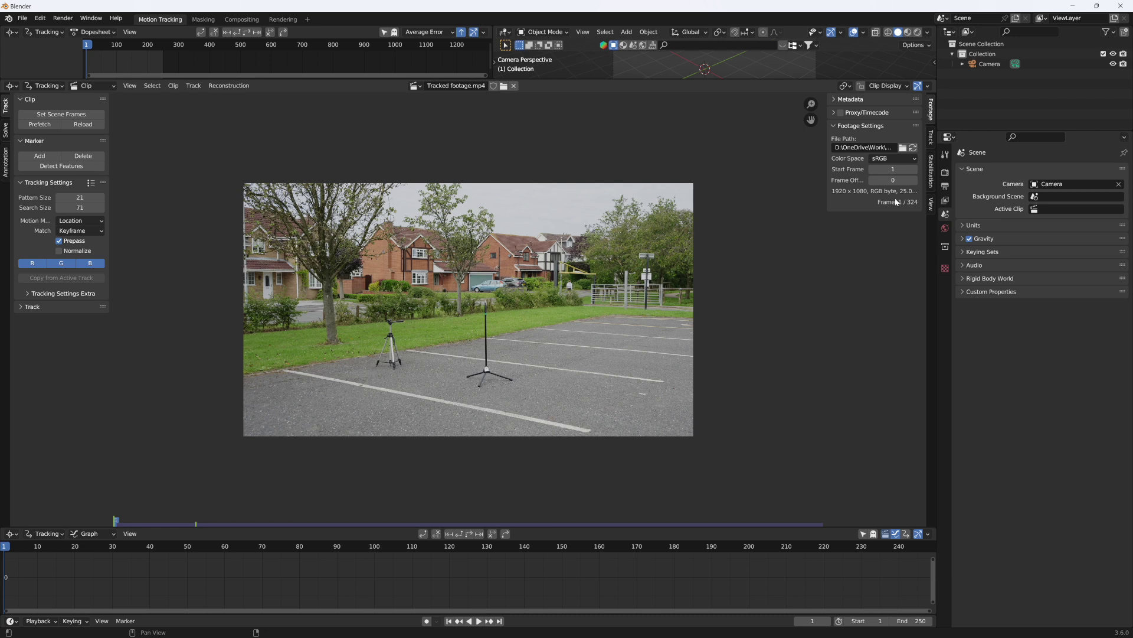
# Set the scene frame rate to 25 fps in Output Properties
pyautogui.click(945, 172)
pyautogui.click(945, 186)
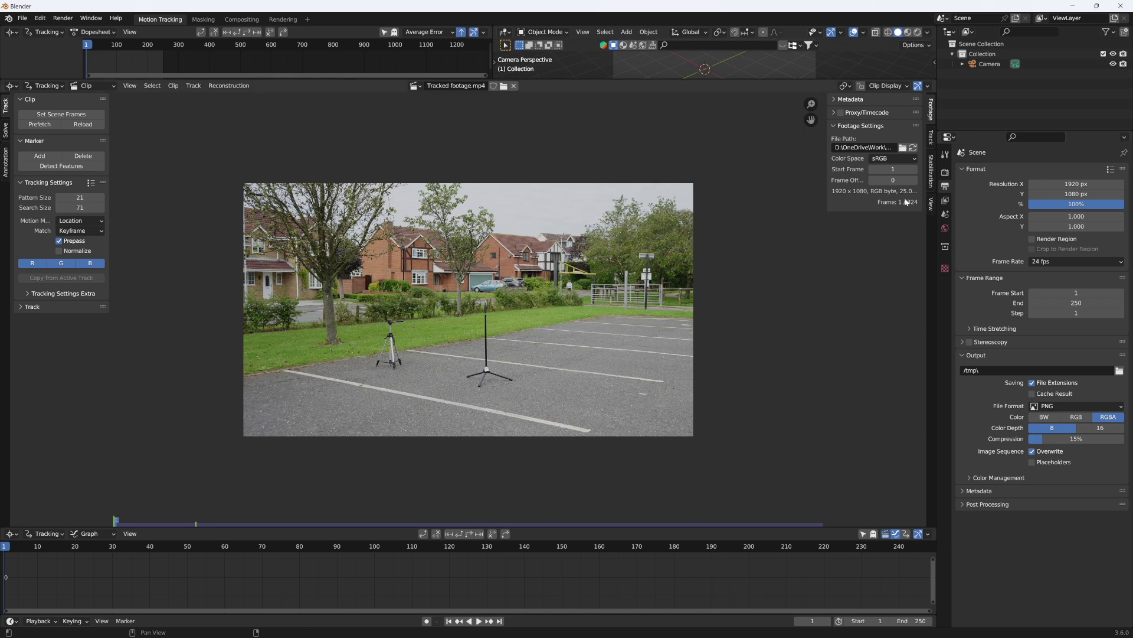
pyautogui.click(1039, 261)
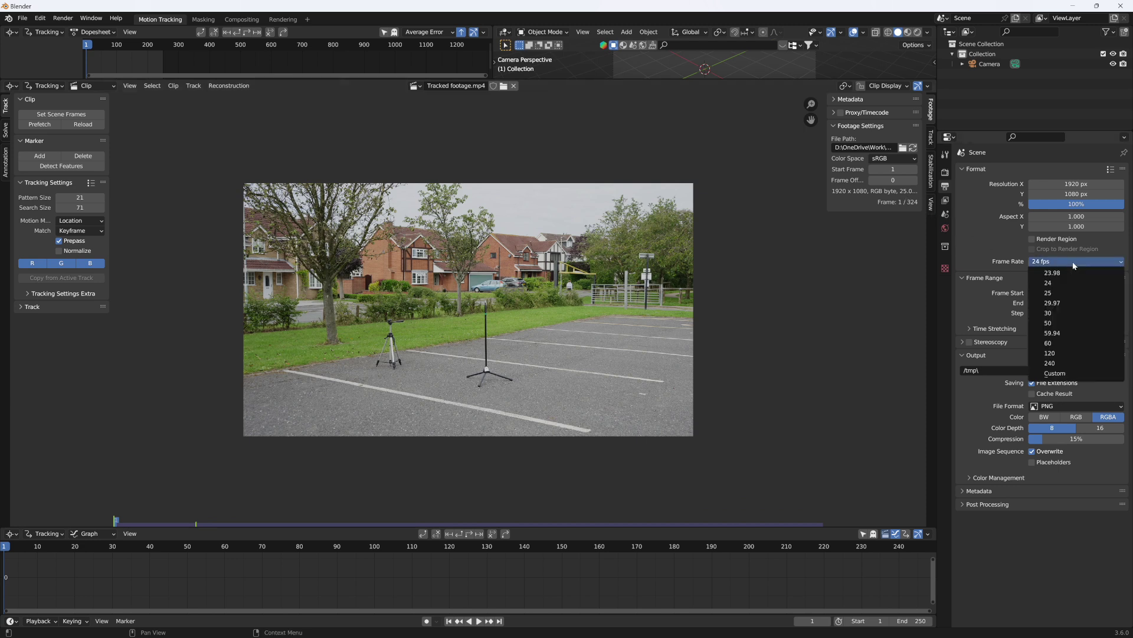
pyautogui.click(1039, 257)
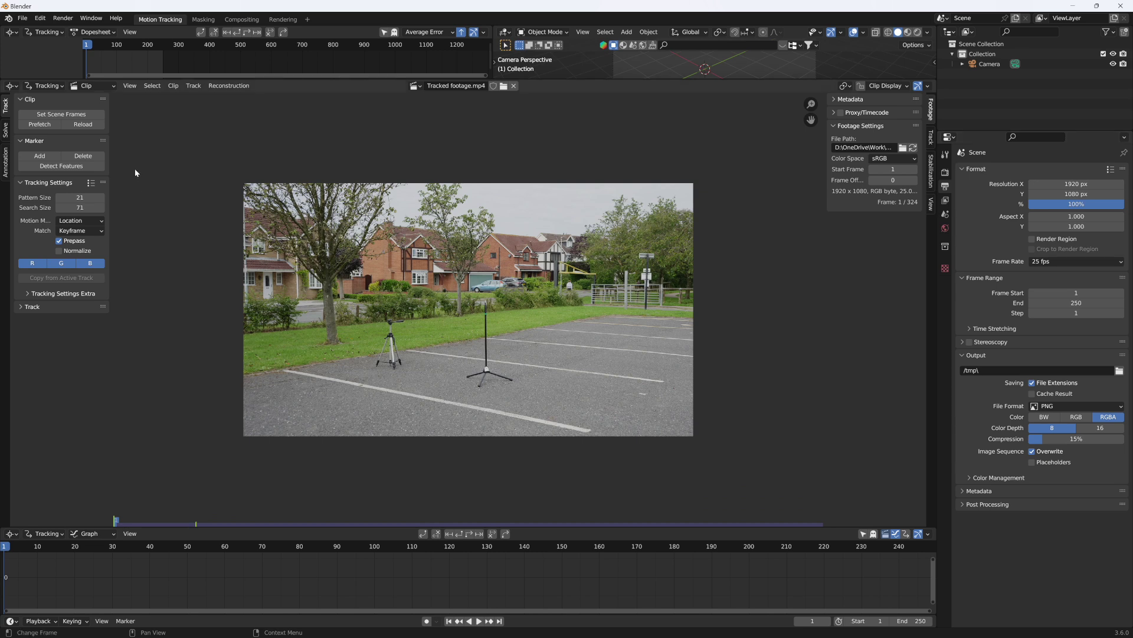
# Match the scene frame range 1–324 to the clip and prefetch all footage frames
pyautogui.click(60, 116)
pyautogui.press('Home')
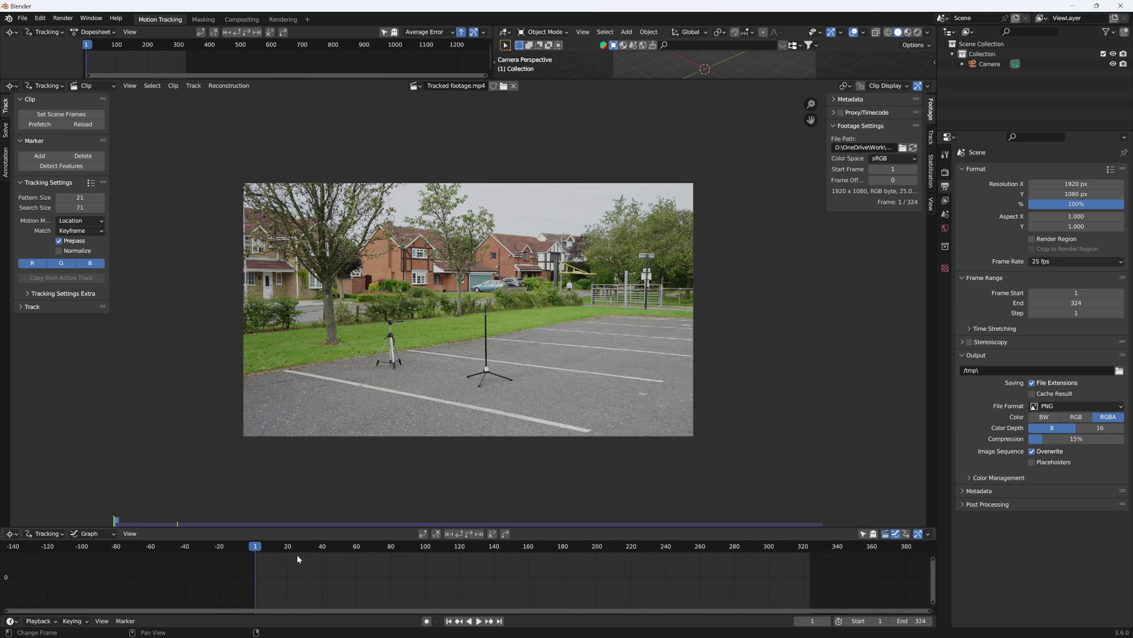
pyautogui.click(45, 129)
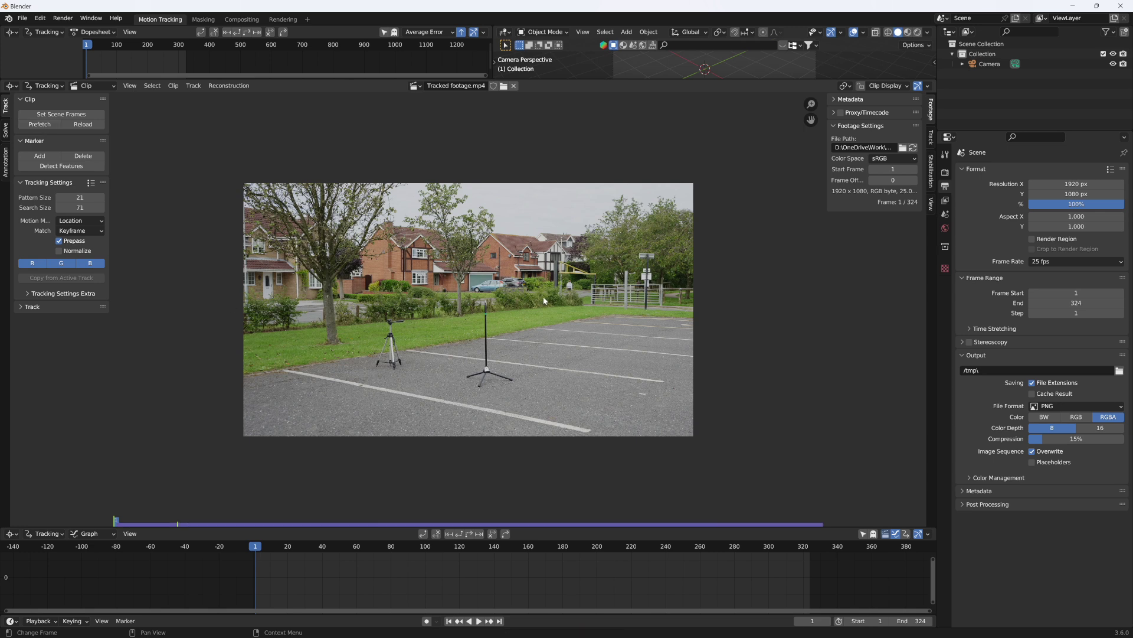
# Set the tracking motion model to Location, Rotation & Scale
pyautogui.click(105, 295)
pyautogui.moveTo(109, 294); pyautogui.dragTo(261, 277)
pyautogui.click(163, 222)
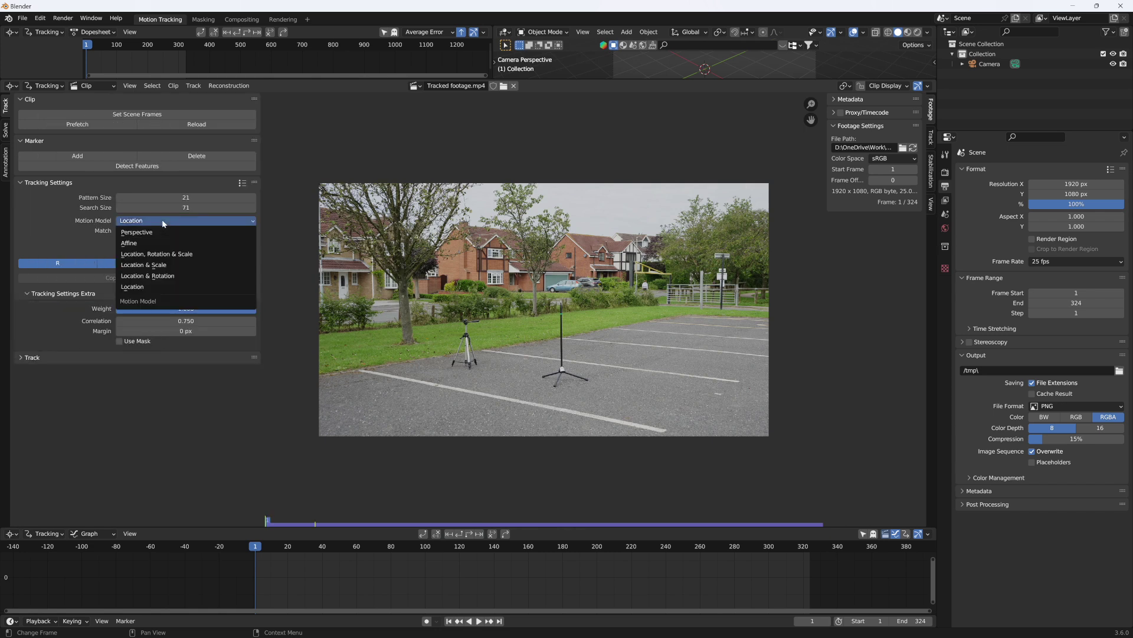
pyautogui.click(181, 254)
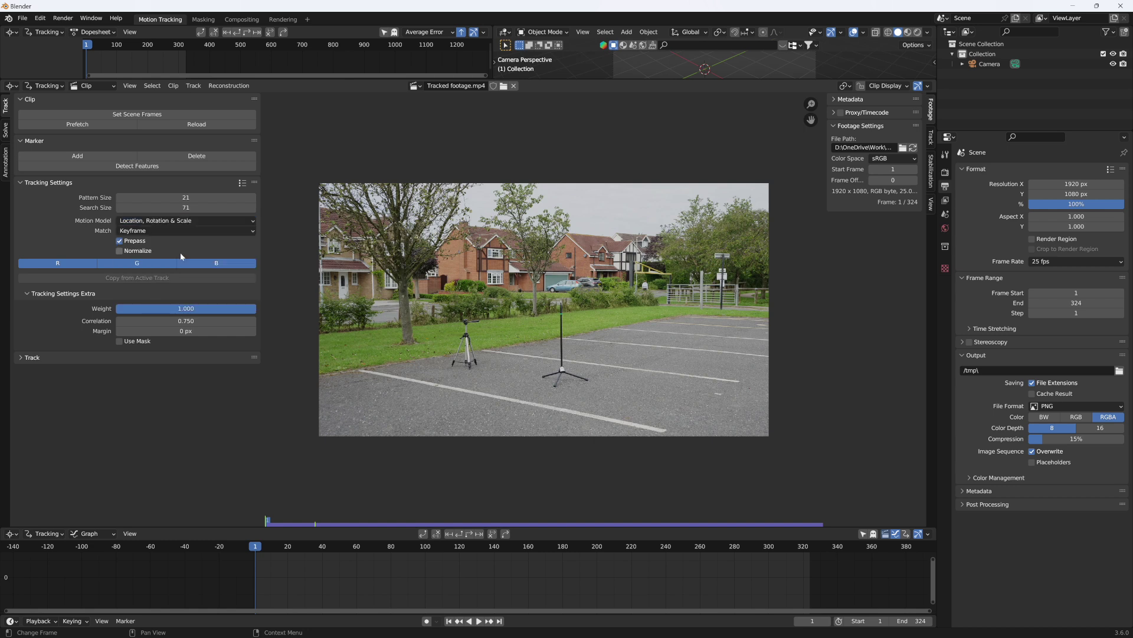
# Set the color management view transform to Standard and make the film transparent
pyautogui.click(945, 172)
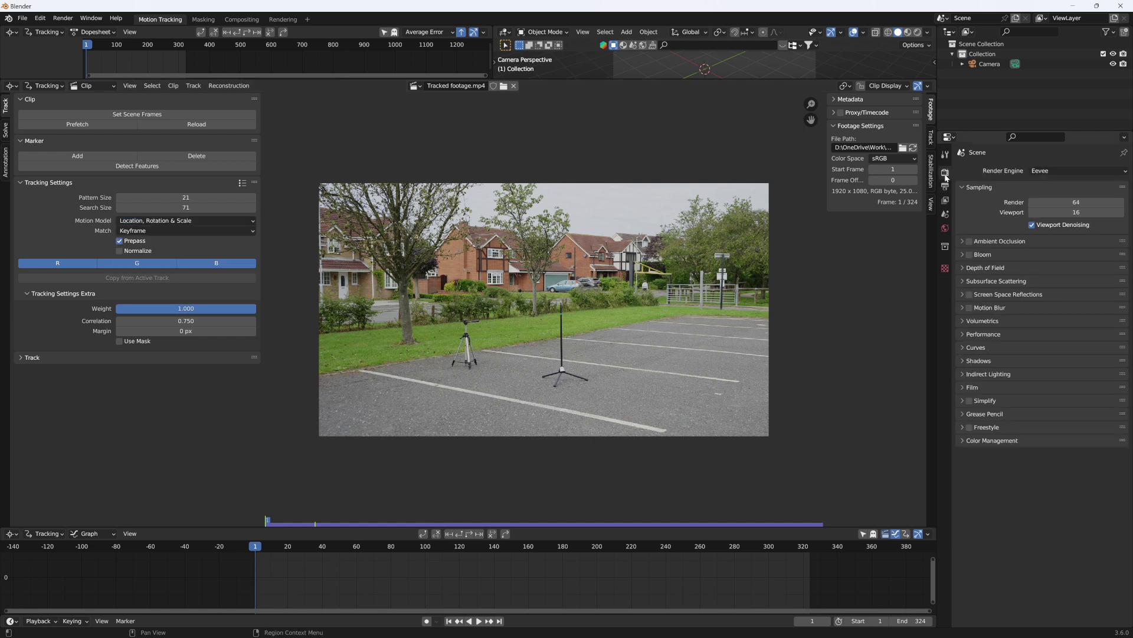
pyautogui.click(979, 441)
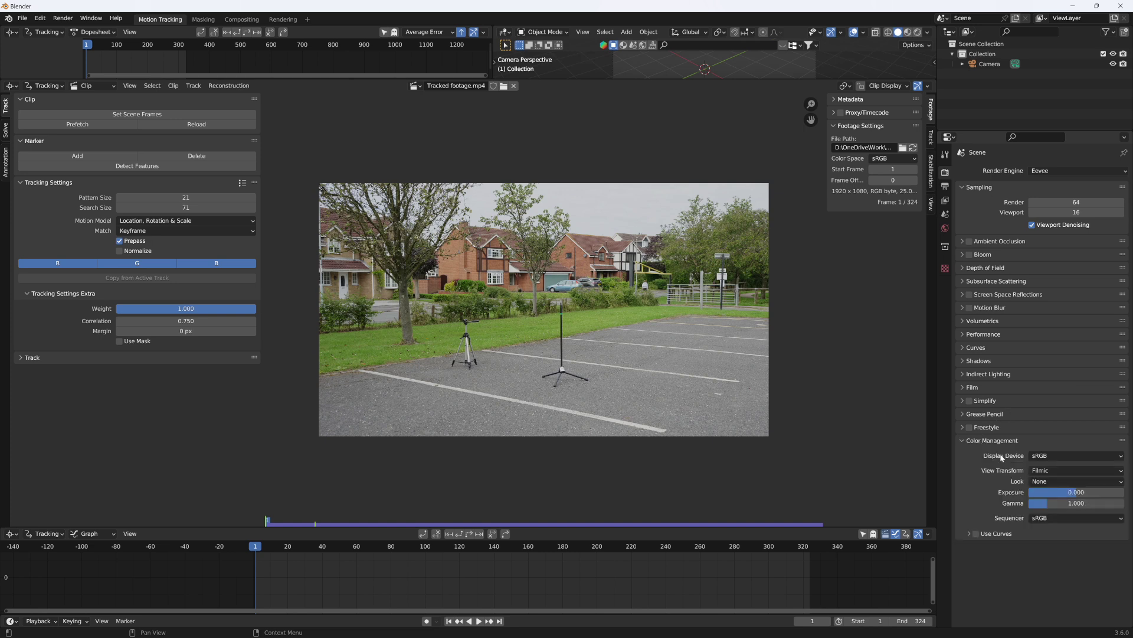
pyautogui.click(1054, 473)
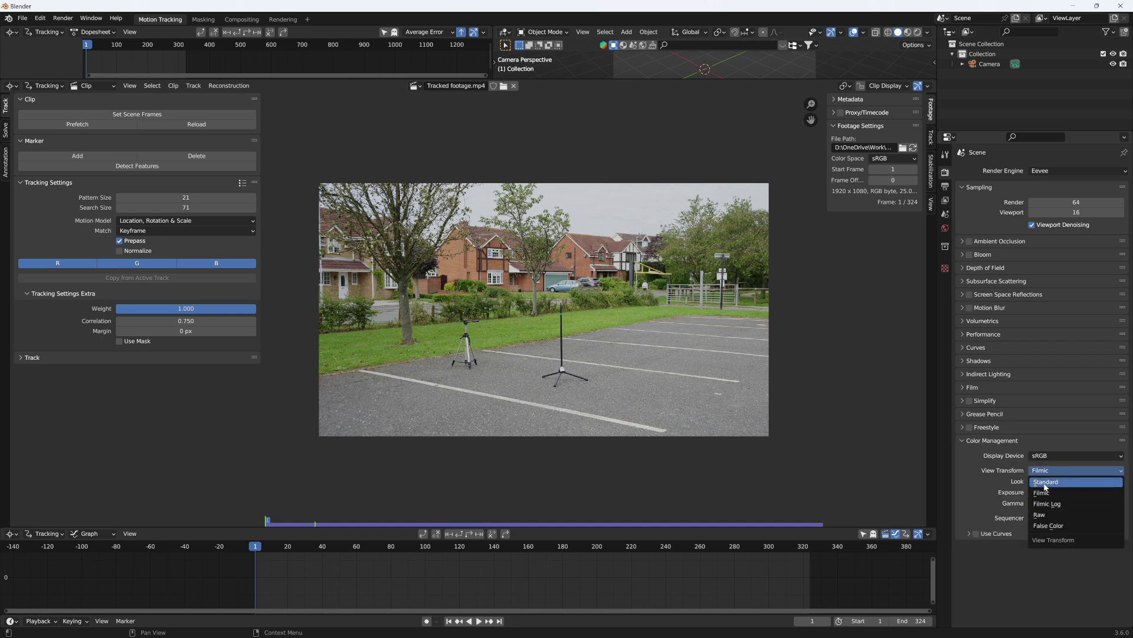
pyautogui.click(1046, 482)
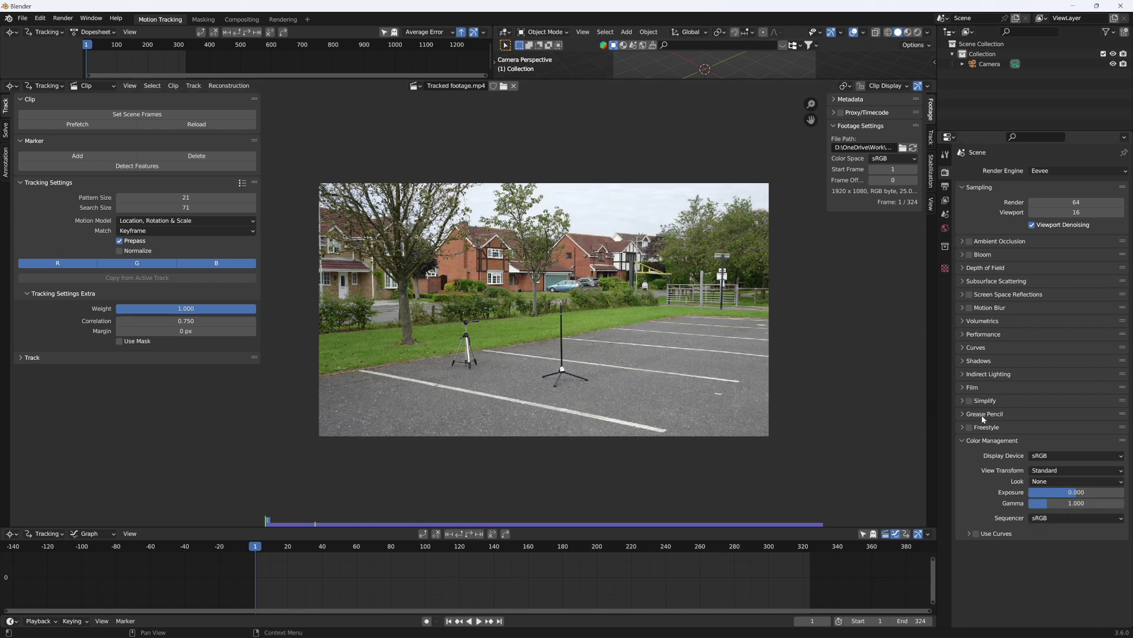
pyautogui.click(971, 387)
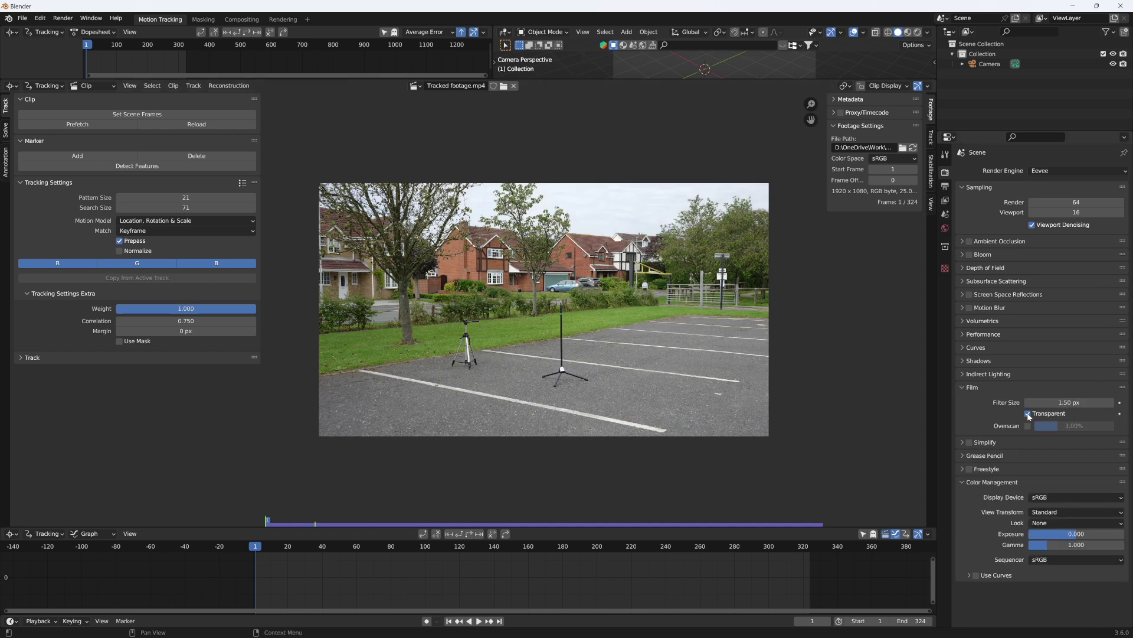
# Switch the render engine to Cycles using GPU Compute
pyautogui.click(1051, 171)
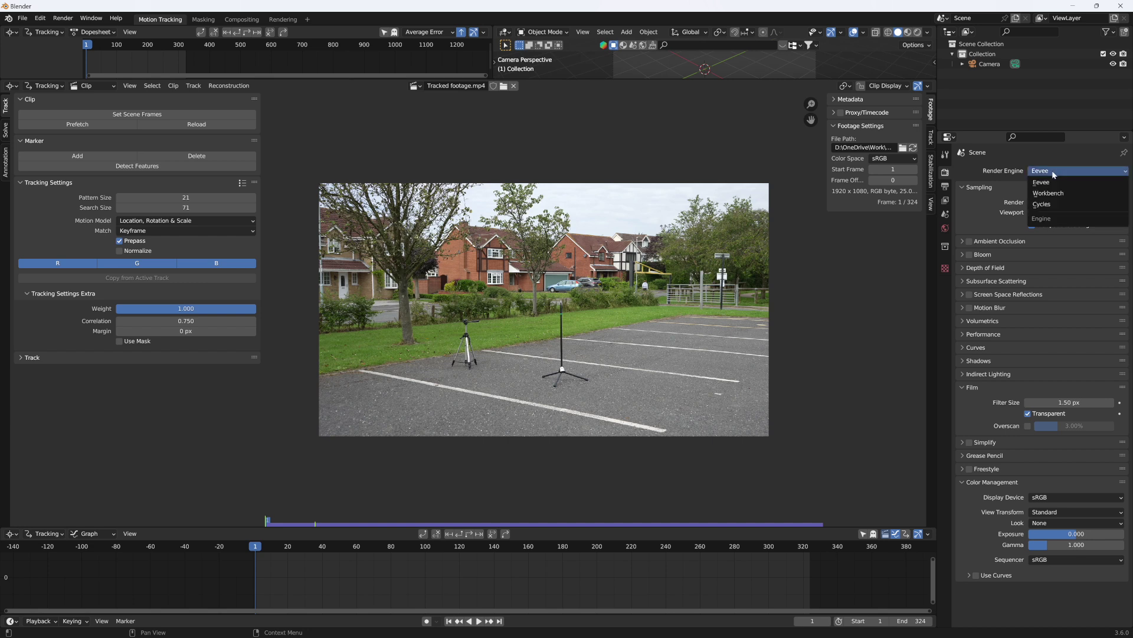
pyautogui.click(1049, 203)
pyautogui.click(1062, 195)
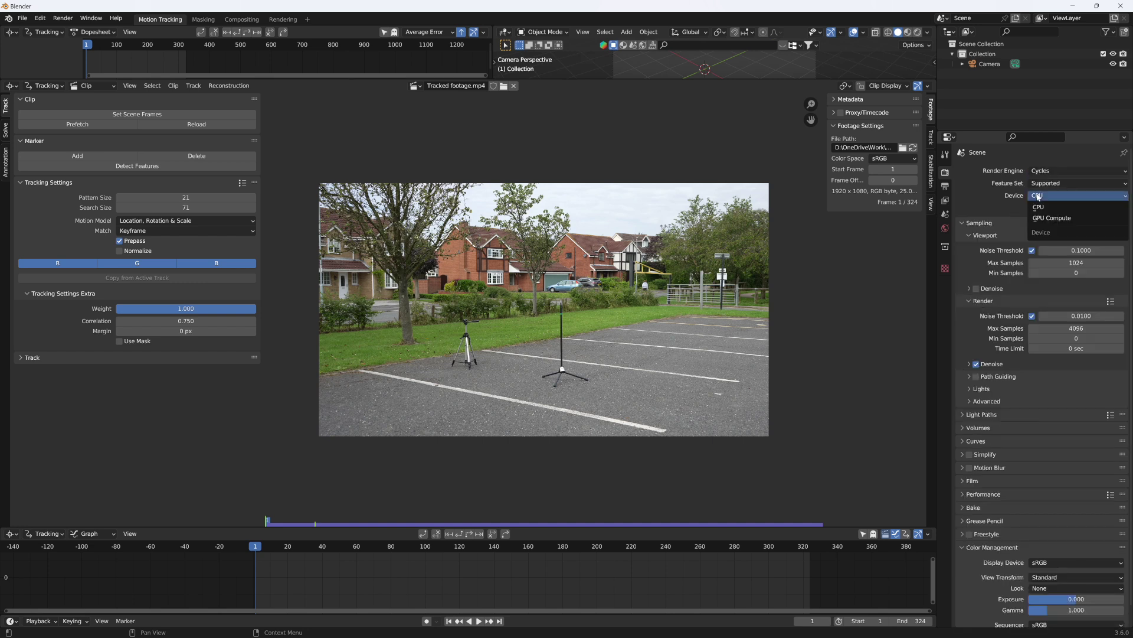
pyautogui.click(1060, 216)
# Set viewport and render max samples to 16 and enable viewport denoising
pyautogui.doubleClick(1076, 252)
pyautogui.write('16')
pyautogui.press('Return')
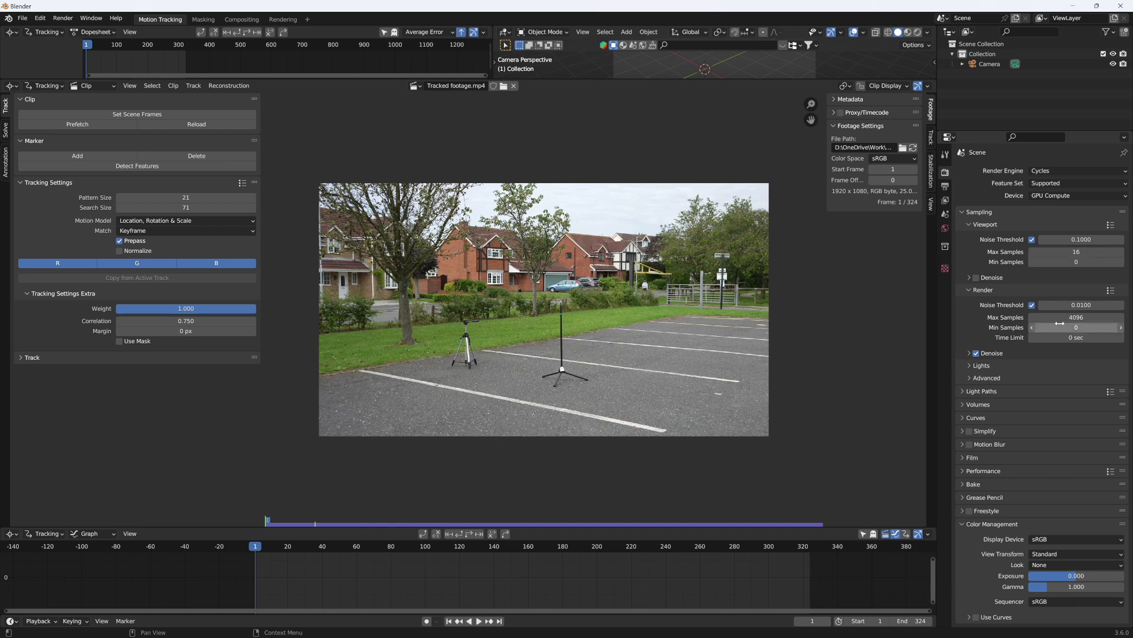
pyautogui.doubleClick(1076, 317)
pyautogui.write('16')
pyautogui.press('Return')
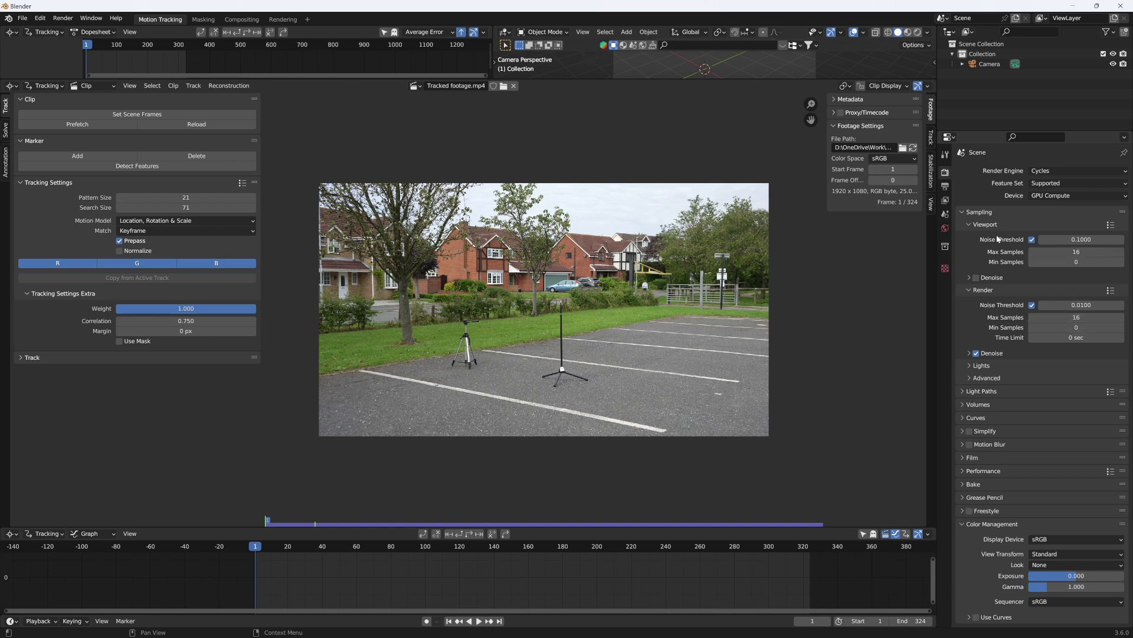
pyautogui.click(976, 277)
pyautogui.moveTo(259, 546)
pyautogui.mouseDown()
pyautogui.moveTo(518, 548)
pyautogui.moveTo(264, 547)
pyautogui.mouseUp()
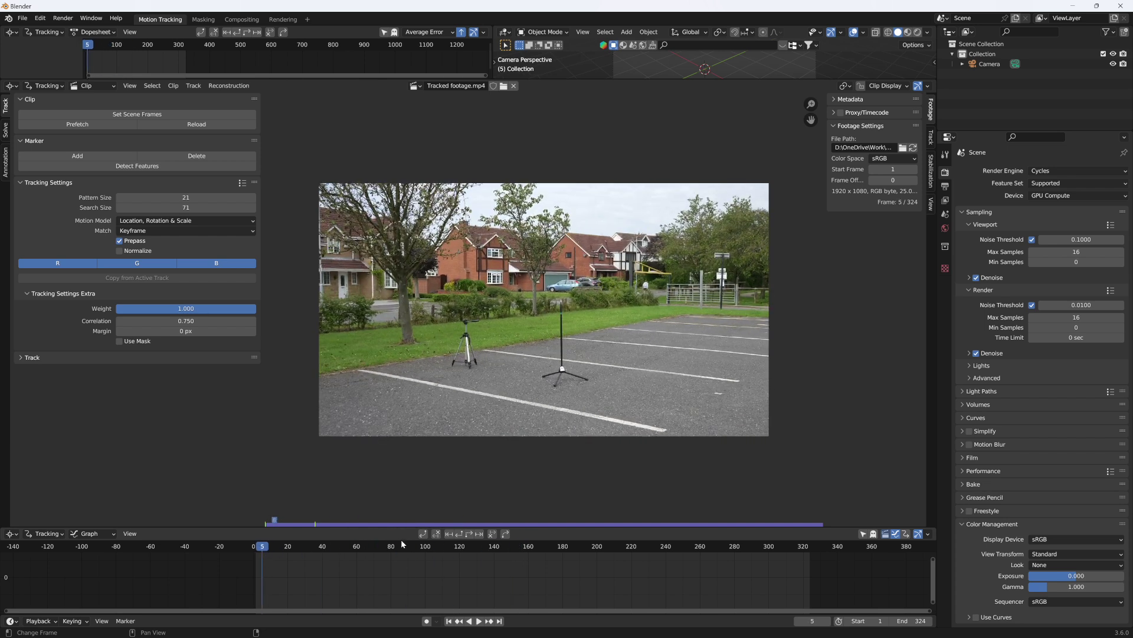
pyautogui.click(478, 621)
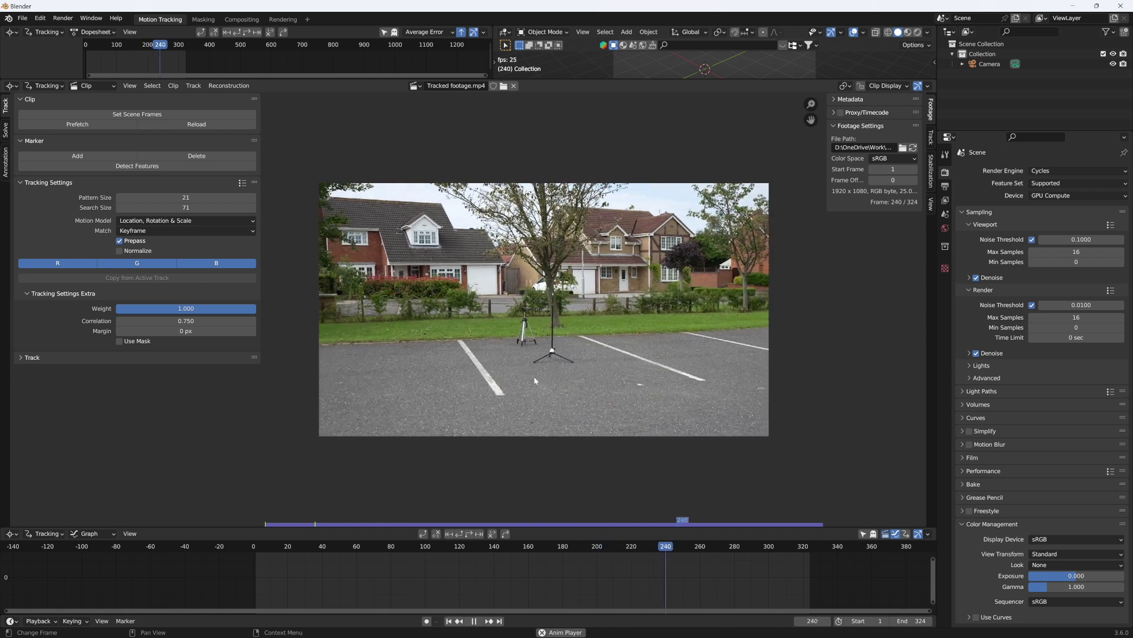
pyautogui.click(476, 621)
pyautogui.click(696, 548)
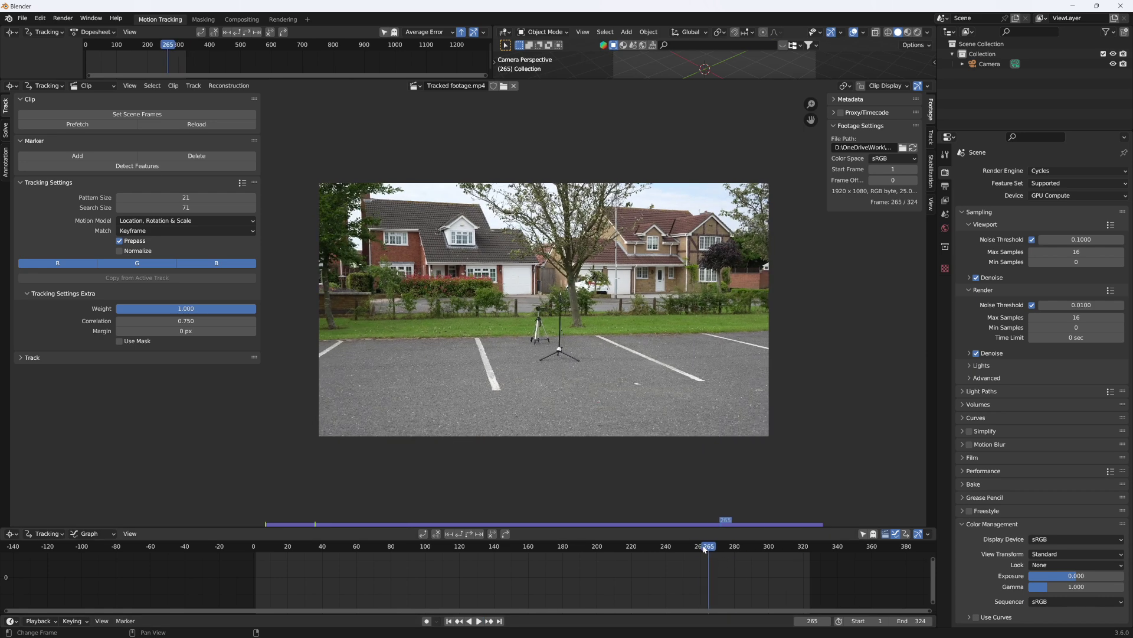
pyautogui.moveTo(697, 549); pyautogui.dragTo(315, 547)
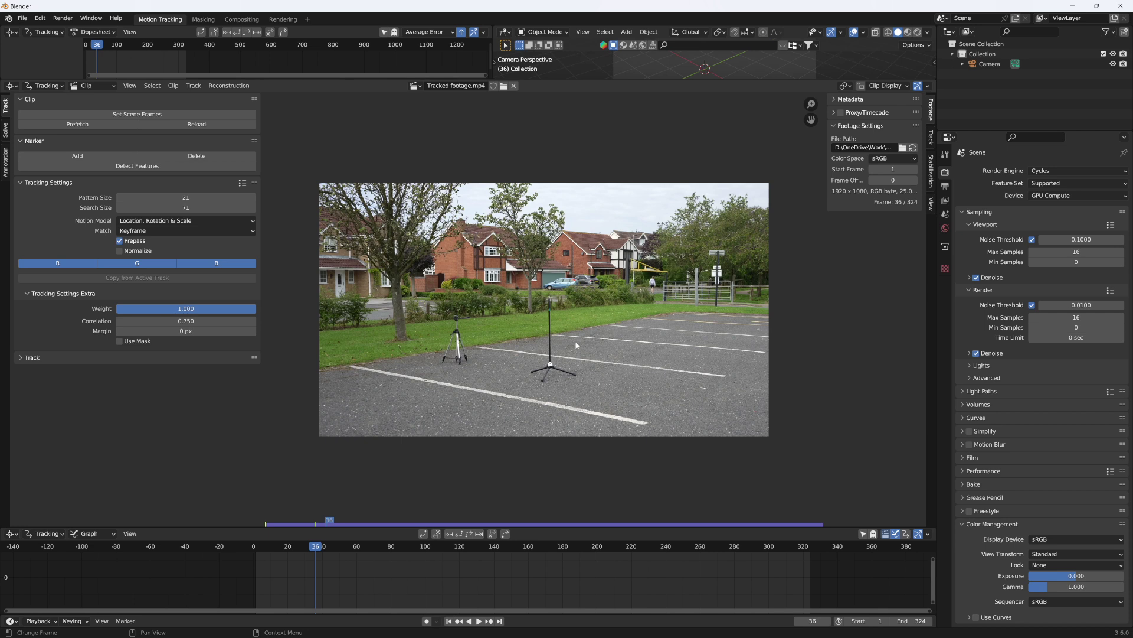
# Detect features on frame 1, then rerun detection with distance 60 for denser markers
pyautogui.click(448, 621)
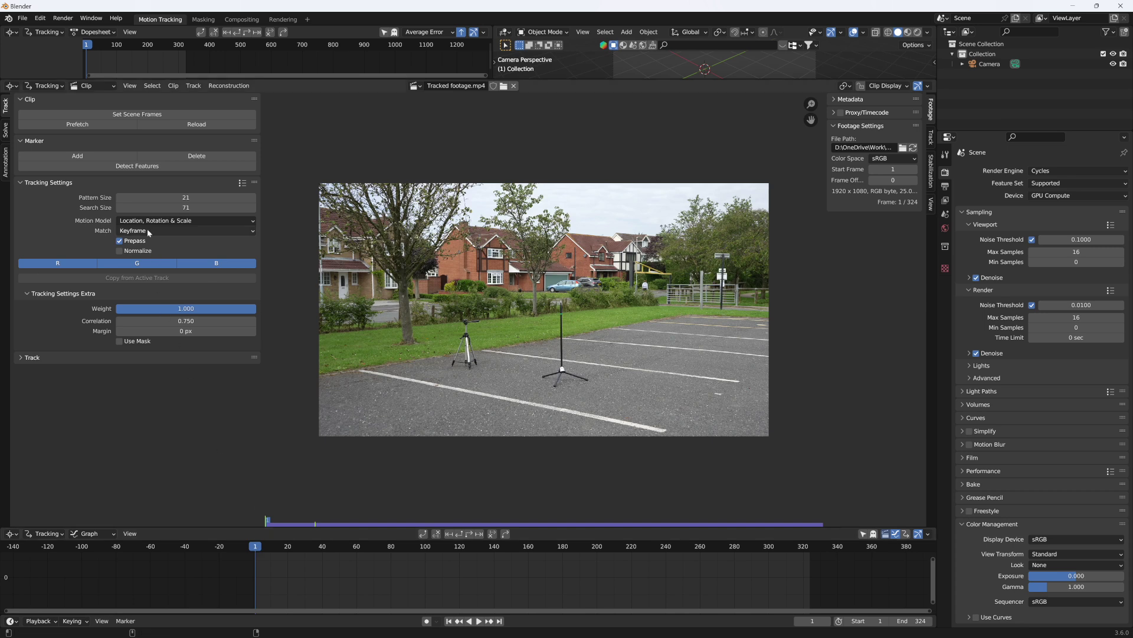
pyautogui.click(140, 167)
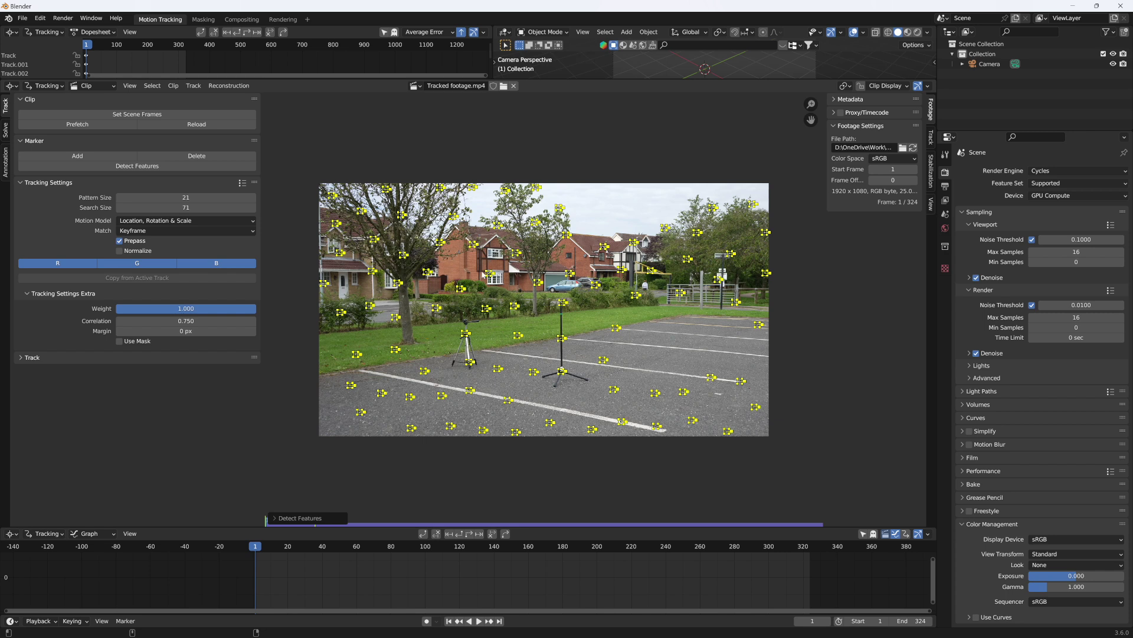
pyautogui.click(300, 518)
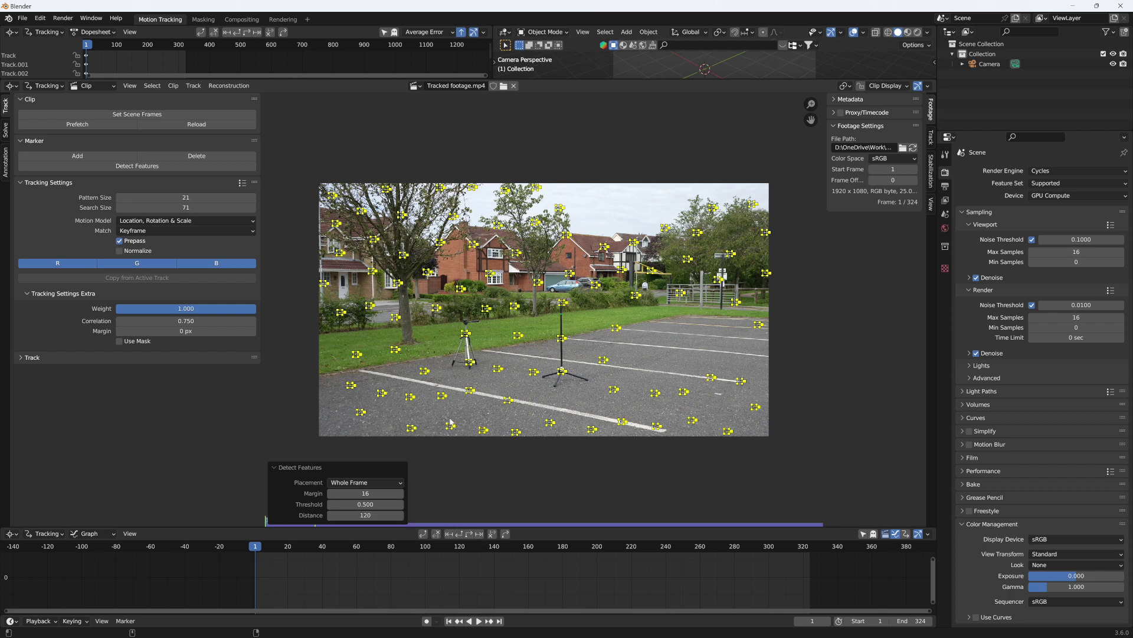
pyautogui.click(366, 515)
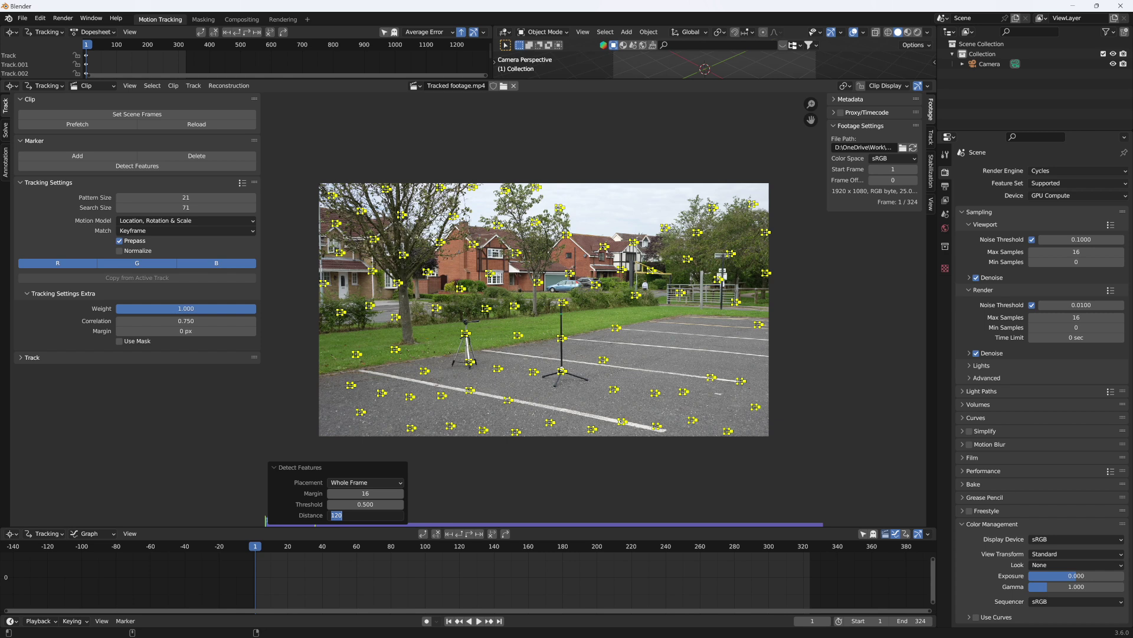
pyautogui.write('60')
pyautogui.press('Return')
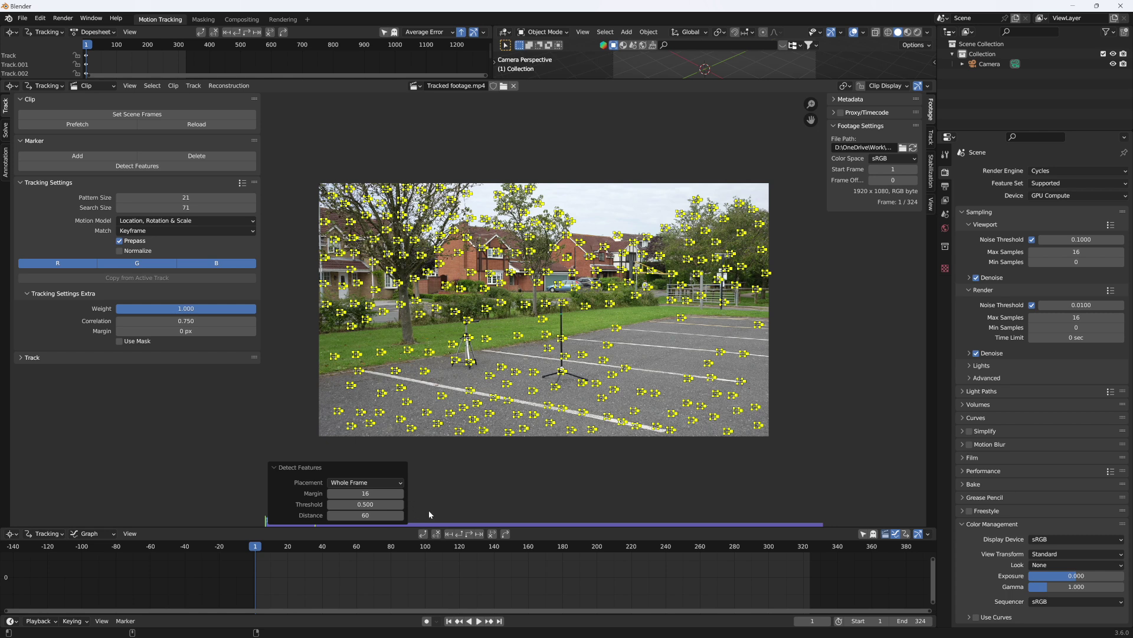
# Track the detected markers forward through all 324 frames and scrub back and forth to review them
pyautogui.click(469, 534)
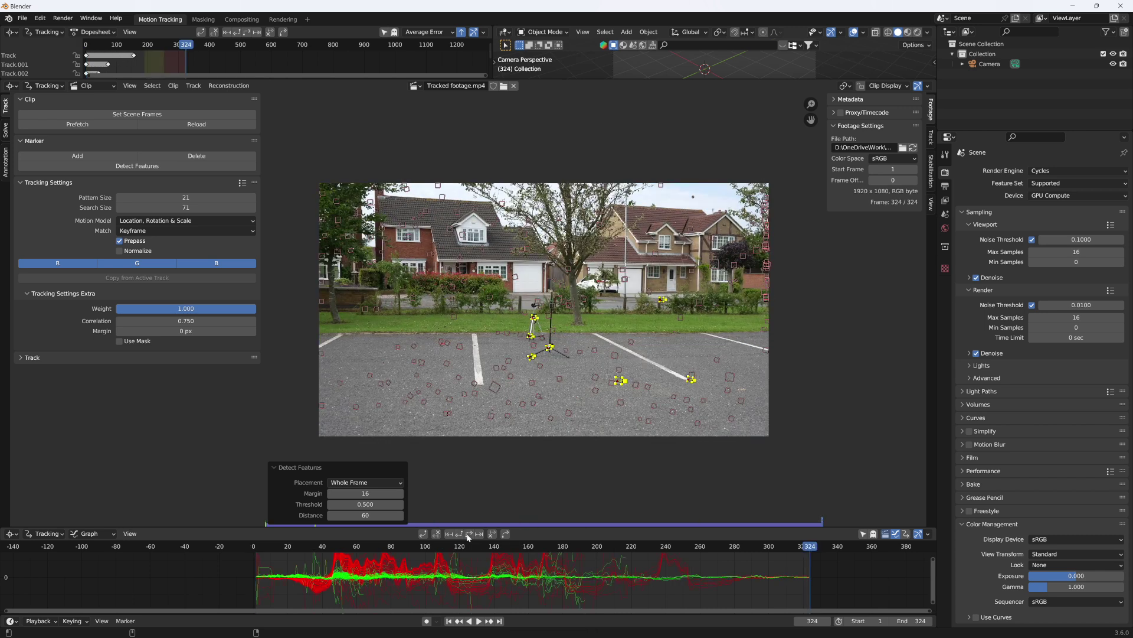
pyautogui.moveTo(465, 546); pyautogui.dragTo(317, 550)
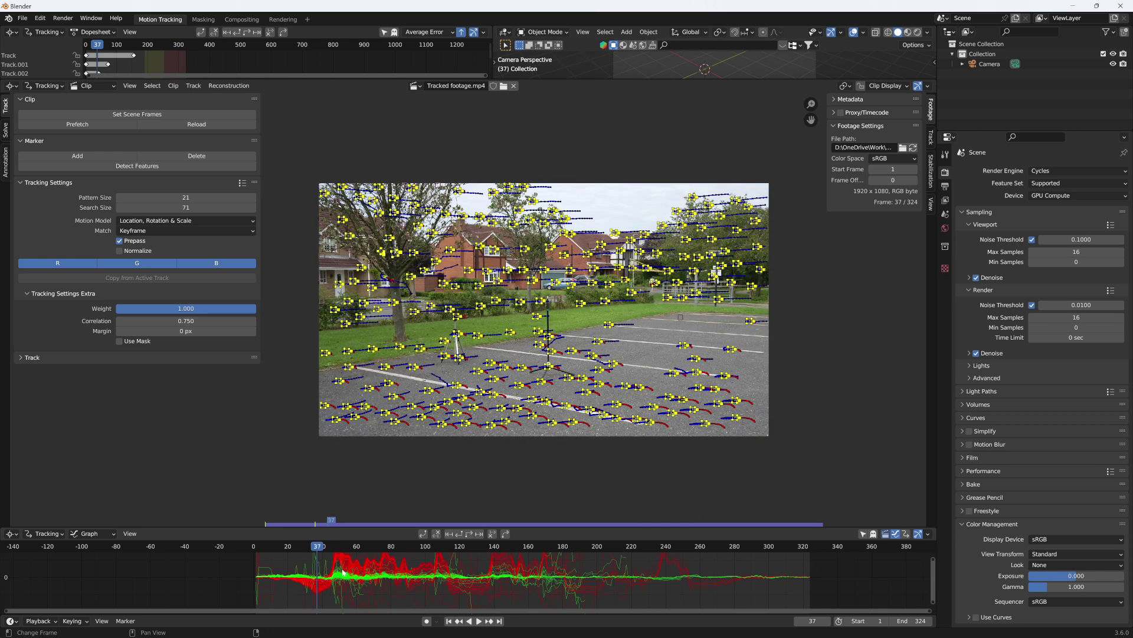
pyautogui.moveTo(342, 550); pyautogui.dragTo(778, 580)
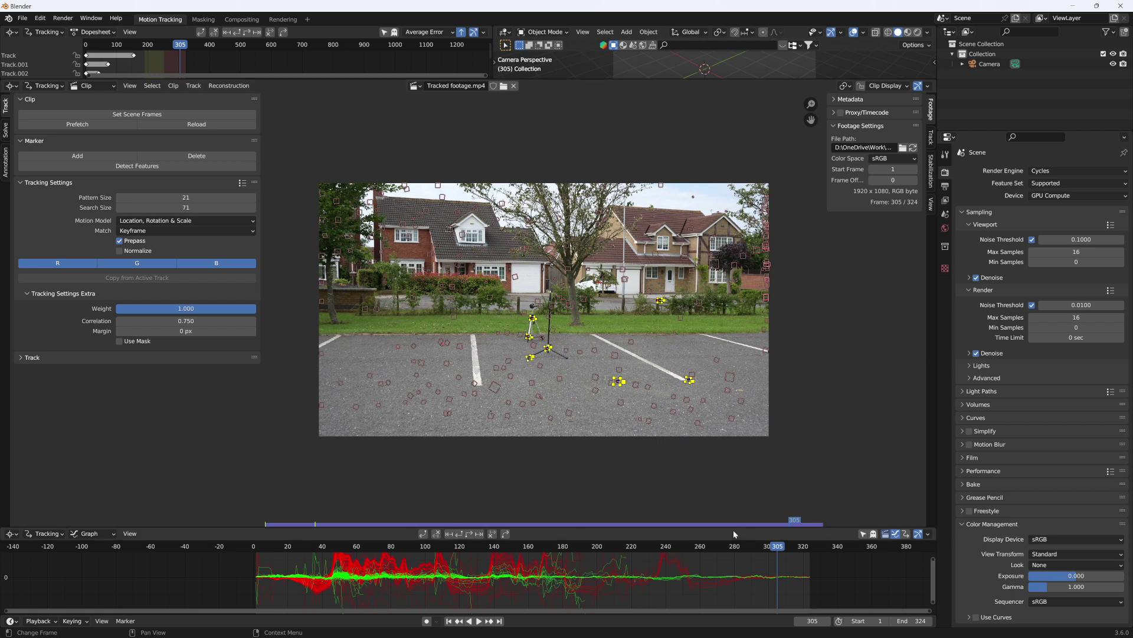
pyautogui.moveTo(785, 547); pyautogui.dragTo(426, 559)
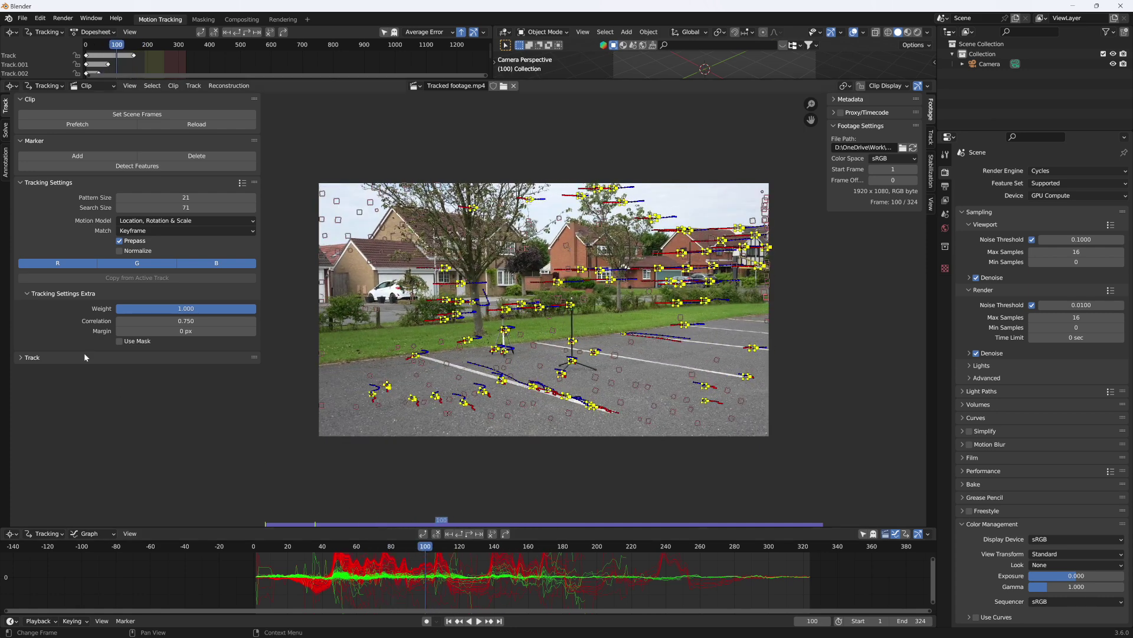
# At frame 100, detect new features, track them forward and backward, and enlarge the graph editor
pyautogui.click(120, 167)
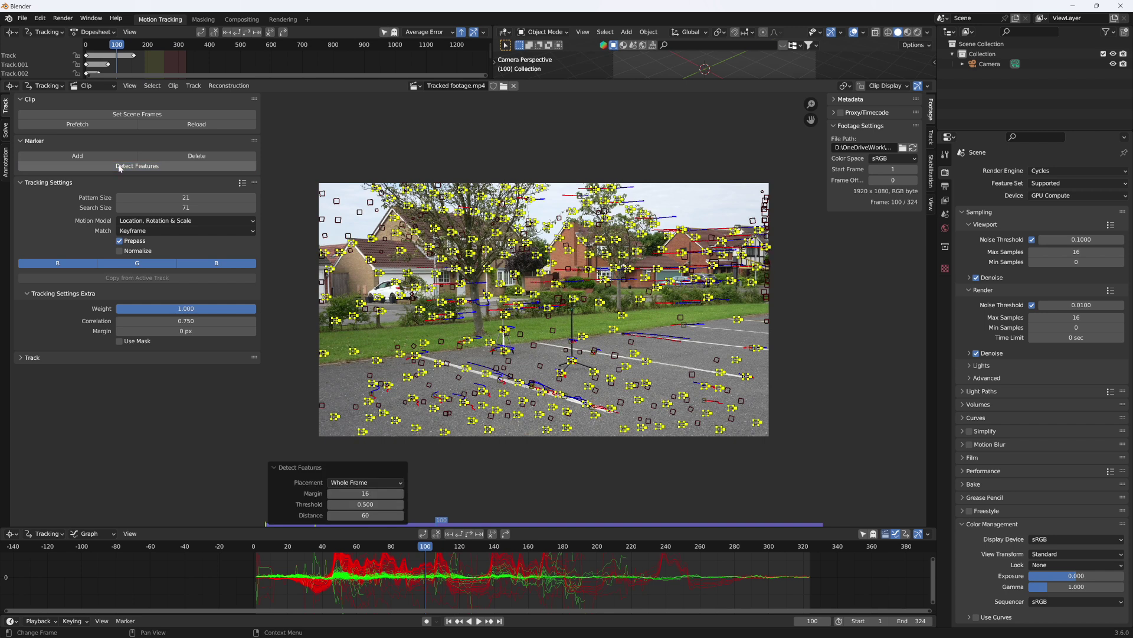
pyautogui.click(471, 535)
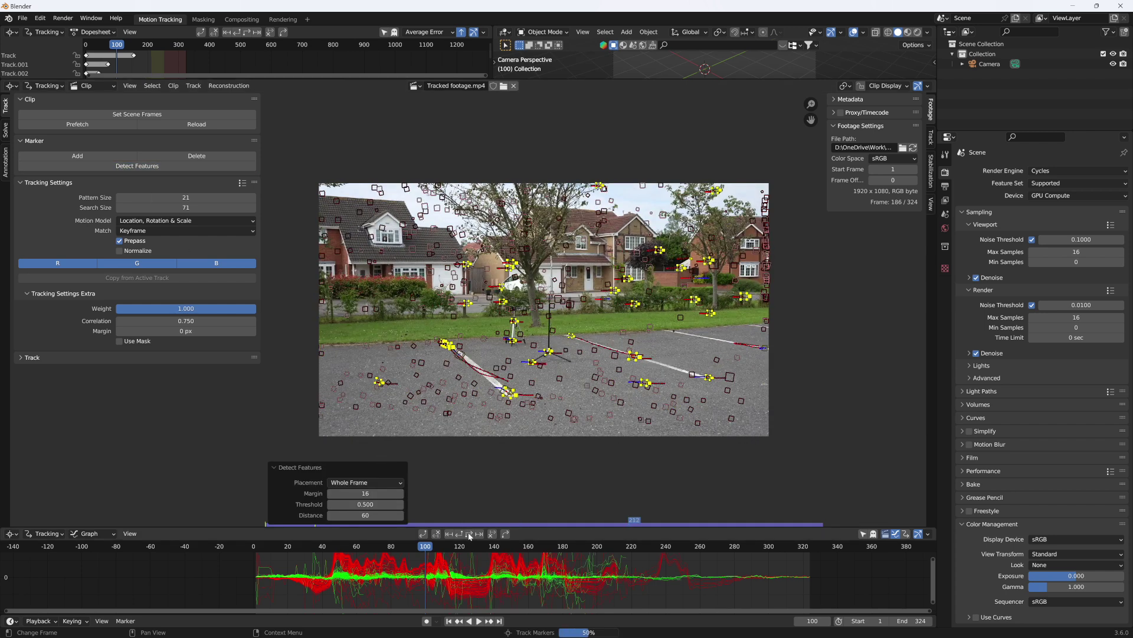
pyautogui.hotkey('shift', 'ctrl', 't')
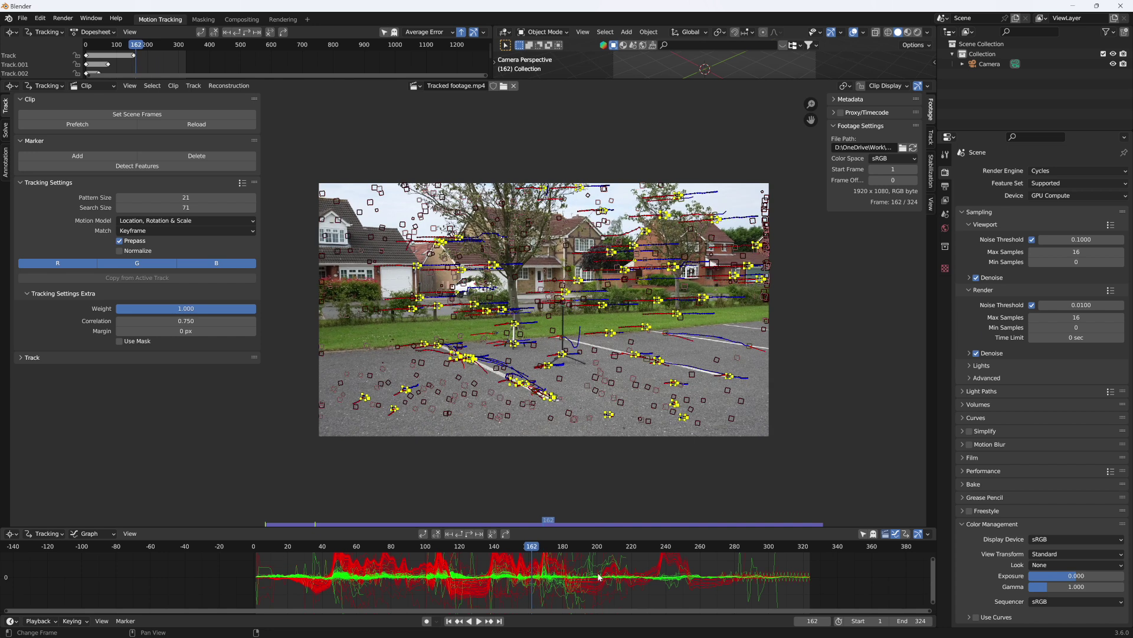
pyautogui.moveTo(597, 527)
pyautogui.mouseDown()
pyautogui.moveTo(577, 470)
pyautogui.moveTo(555, 490)
pyautogui.moveTo(588, 517)
pyautogui.mouseUp()
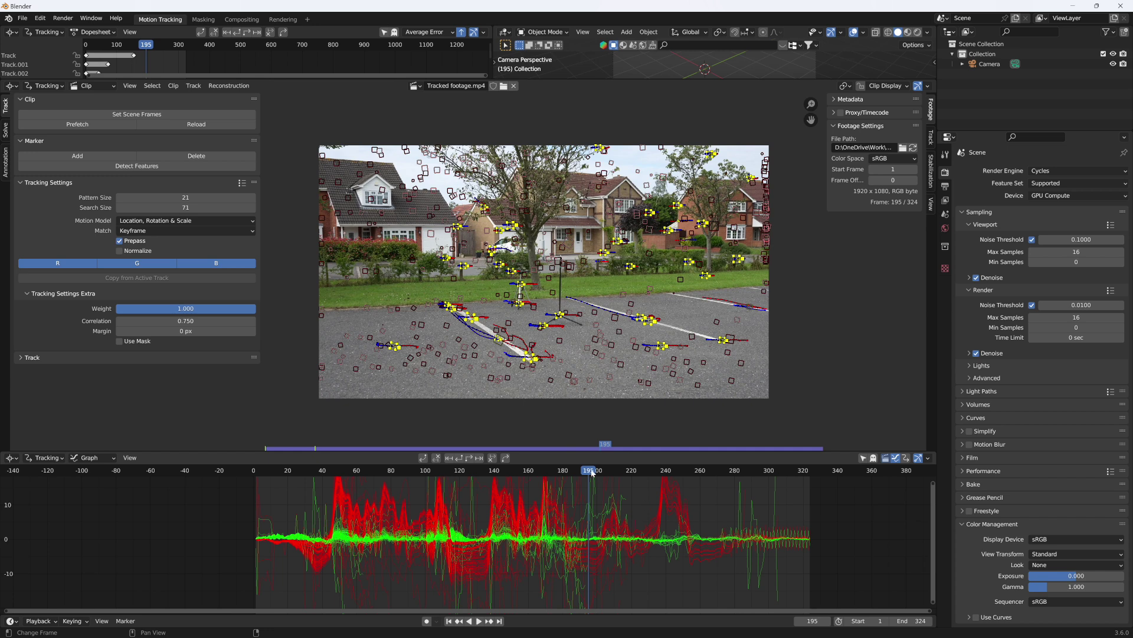
# At frames 180 and 240, detect new features, track them forward, and review the tracks
pyautogui.moveTo(592, 472); pyautogui.dragTo(562, 475)
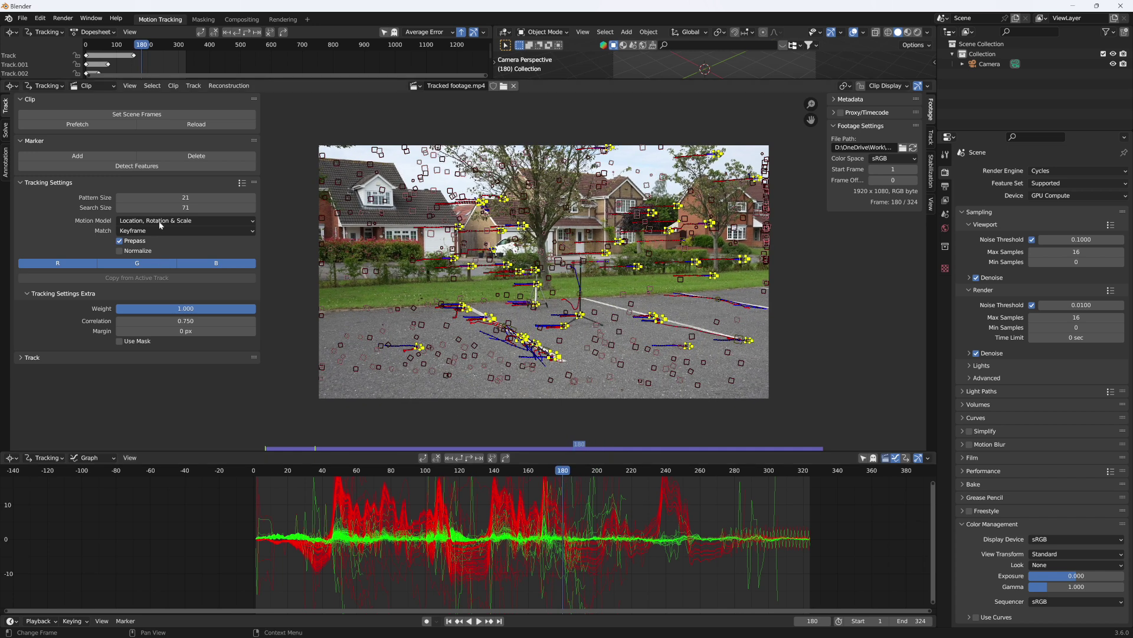
pyautogui.click(145, 166)
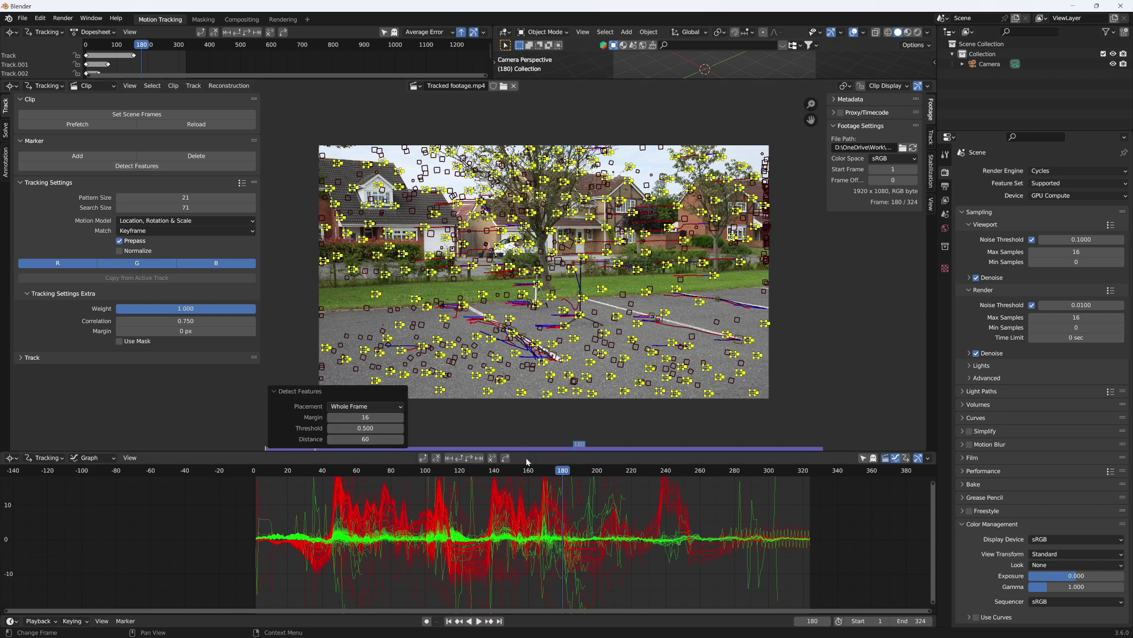
pyautogui.click(469, 458)
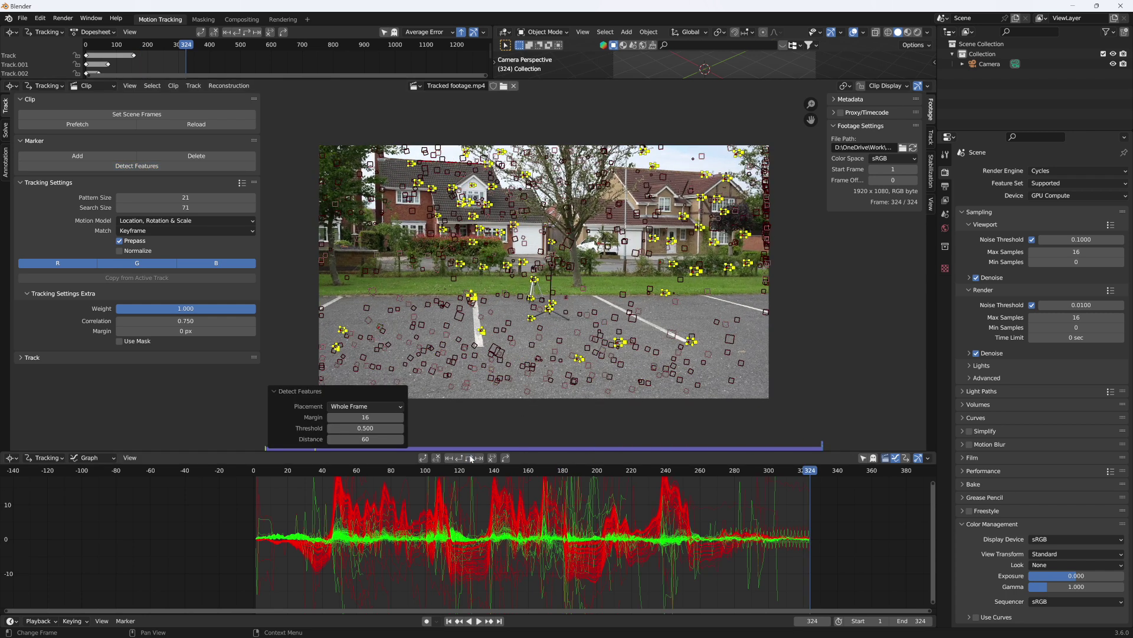
pyautogui.click(666, 471)
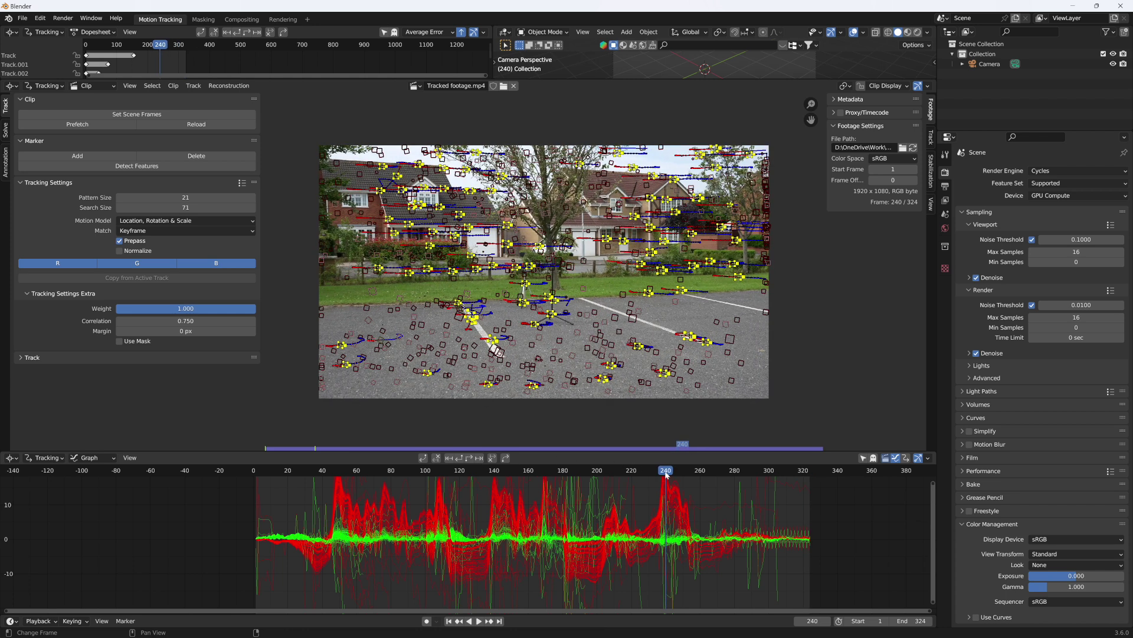
pyautogui.click(165, 168)
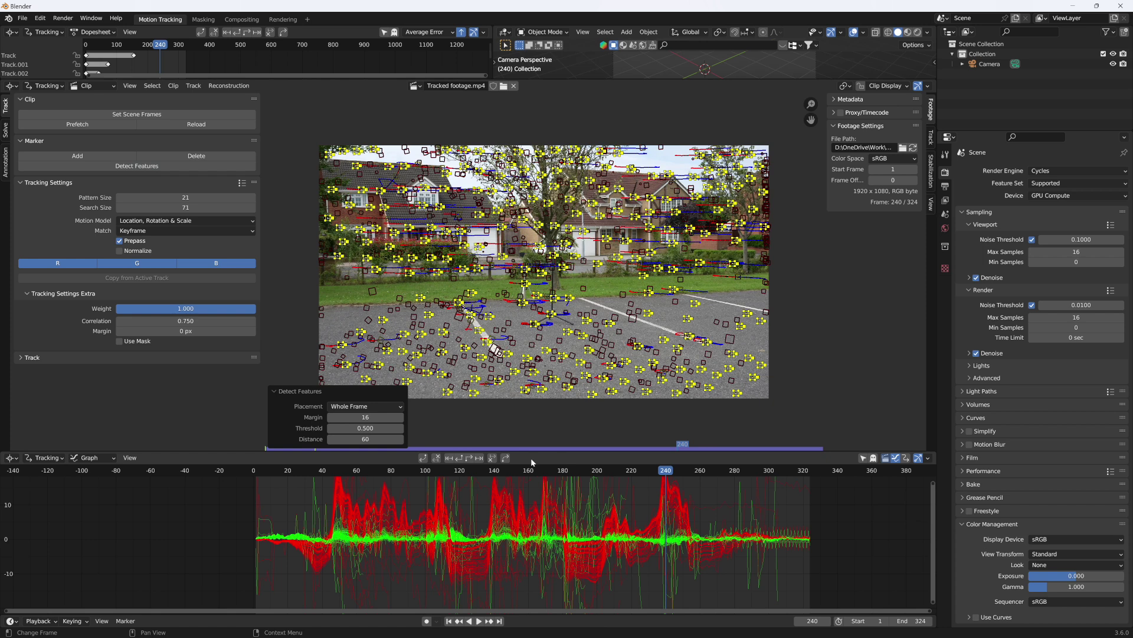
pyautogui.click(469, 459)
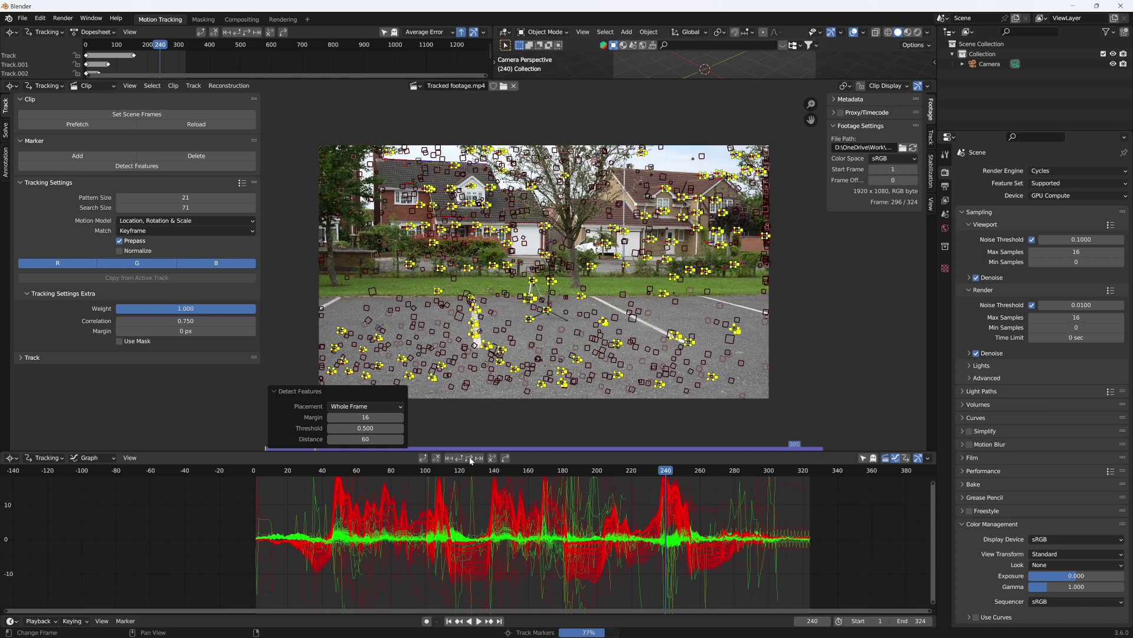
pyautogui.moveTo(750, 470); pyautogui.dragTo(406, 540)
pyautogui.moveTo(432, 473); pyautogui.dragTo(460, 477)
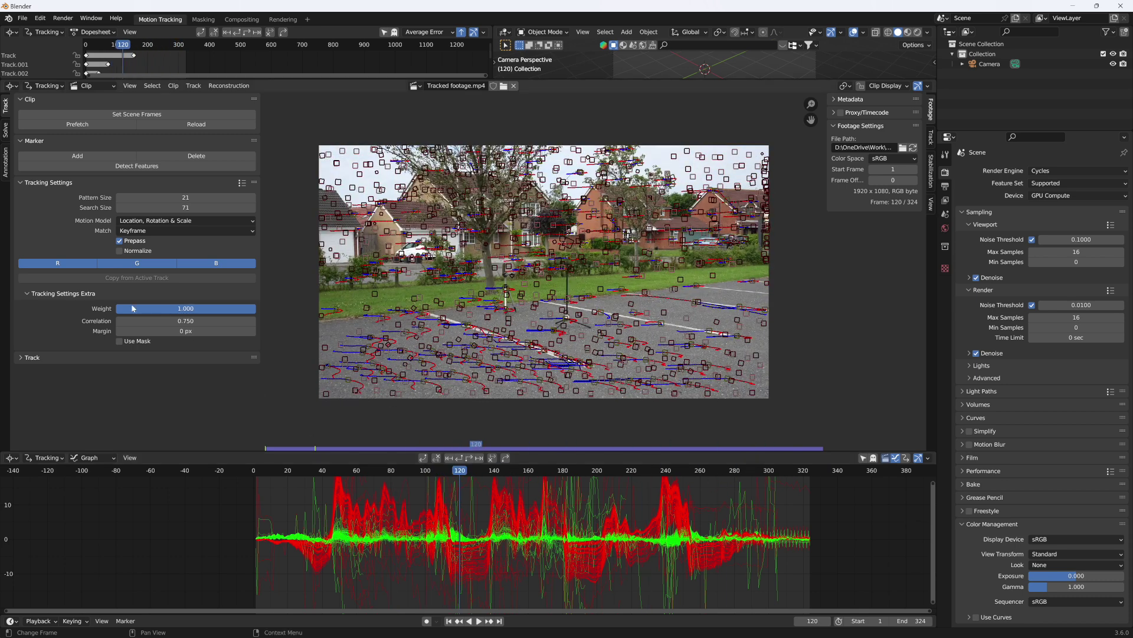
# Enable Refine Focal Length and solve the camera motion, giving a 30.03 px error
pyautogui.click(6, 131)
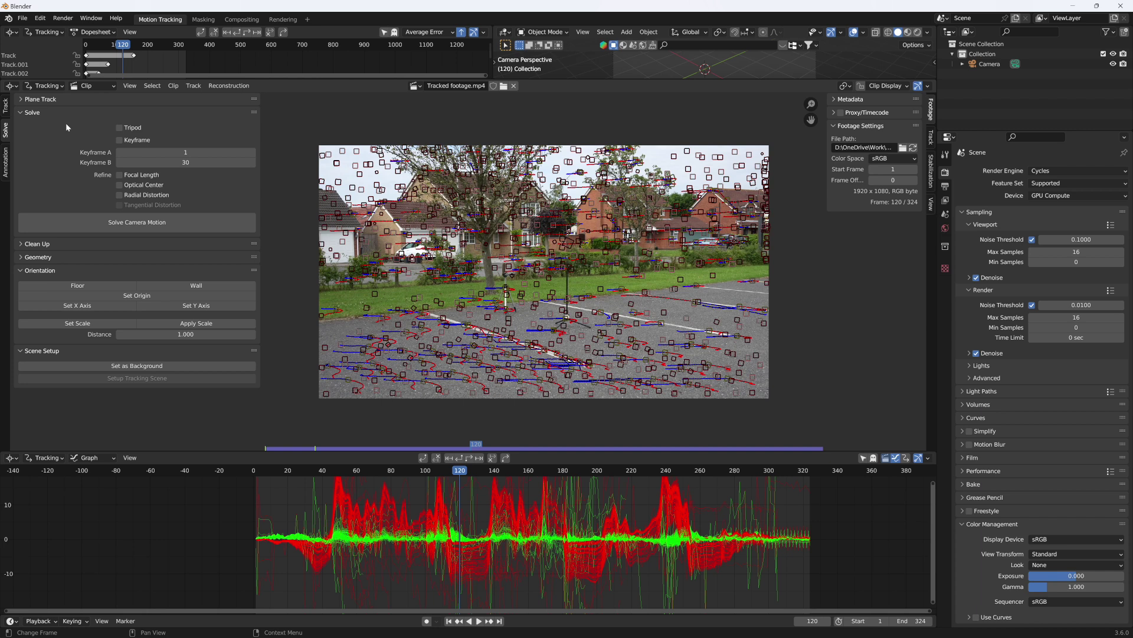
pyautogui.click(120, 175)
pyautogui.moveTo(330, 469); pyautogui.dragTo(292, 482)
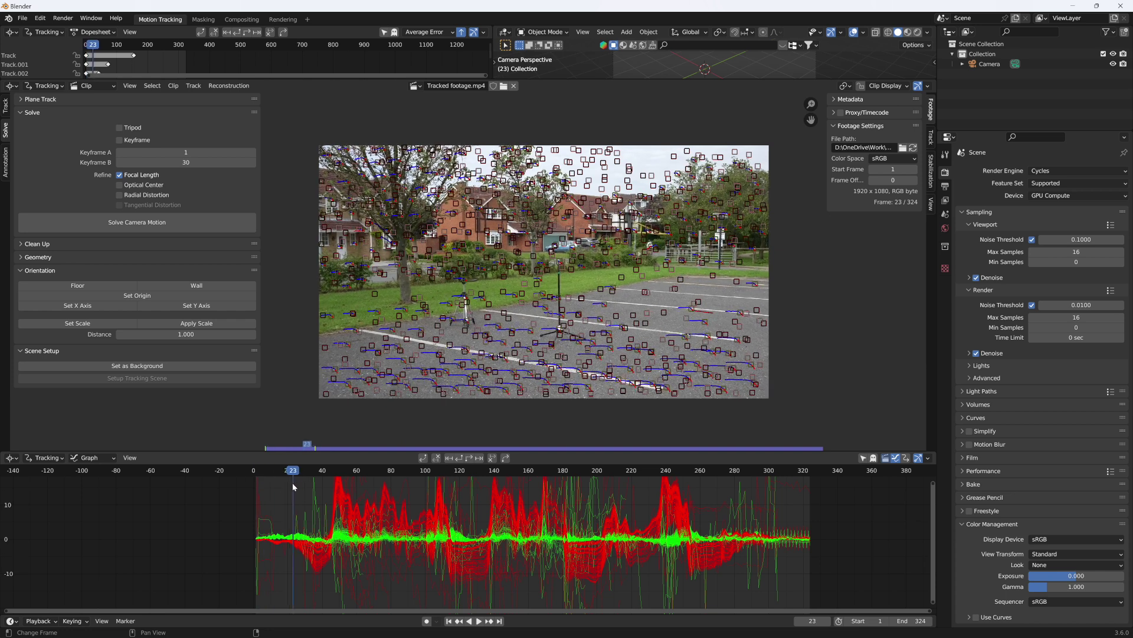
pyautogui.click(150, 228)
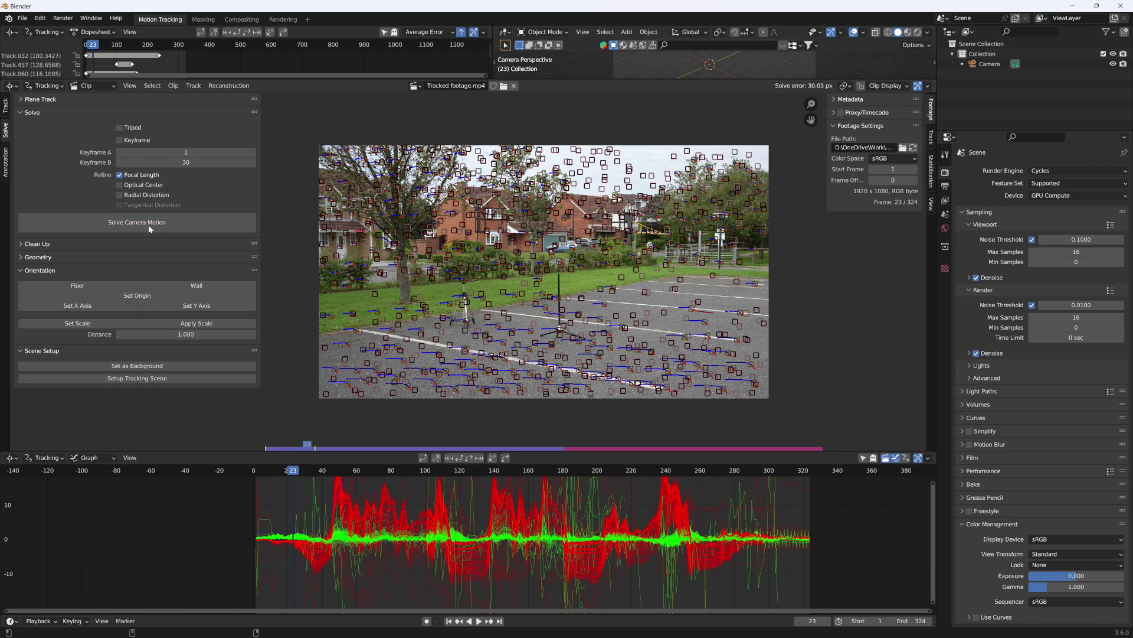
pyautogui.scroll(-6, 606, 540)
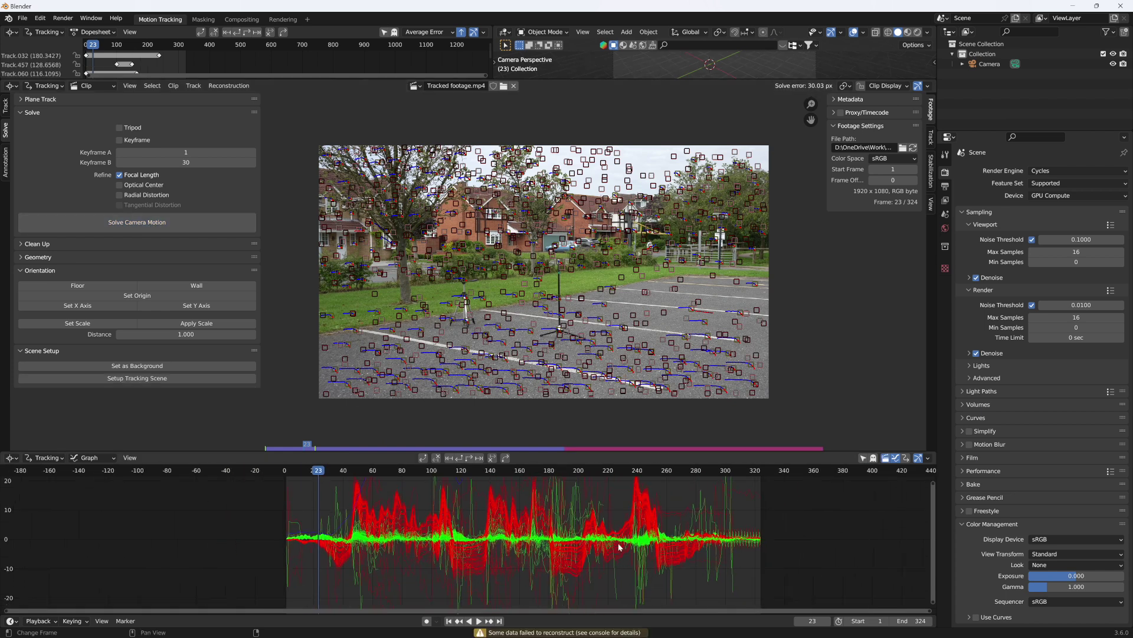
pyautogui.scroll(-2, 519, 533)
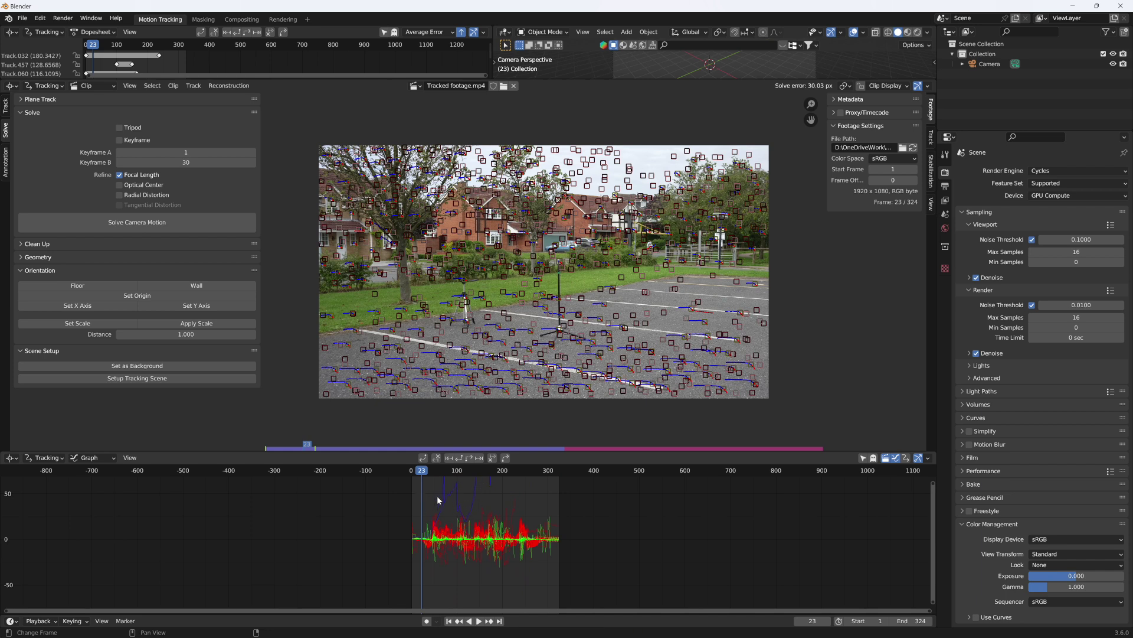
pyautogui.scroll(6, 533, 512)
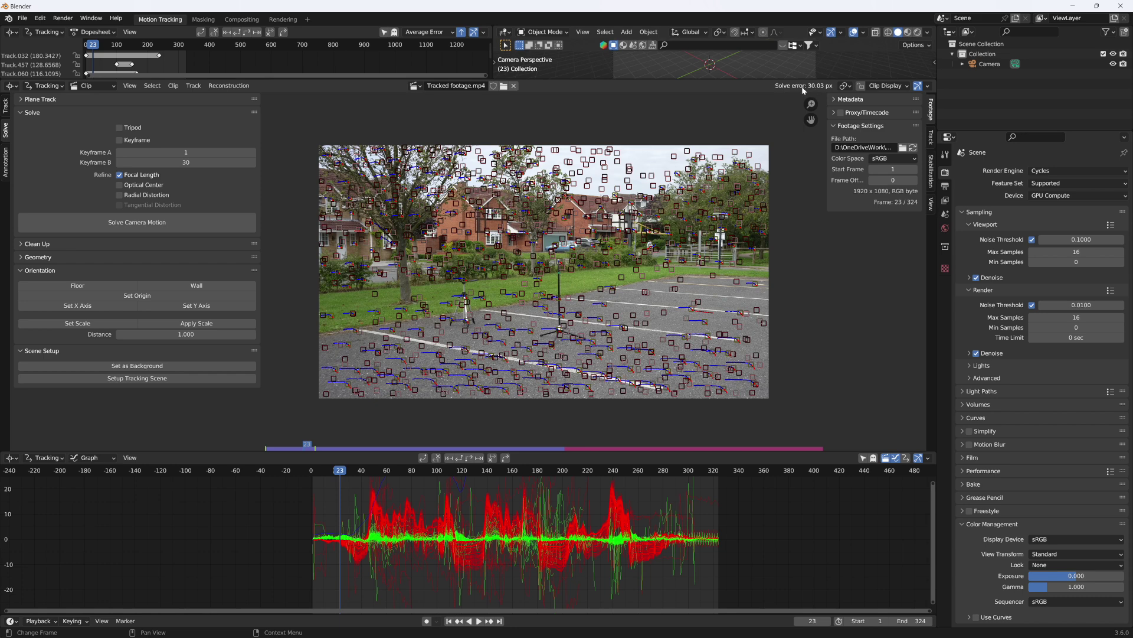
pyautogui.click(445, 471)
pyautogui.moveTo(445, 472)
pyautogui.mouseDown()
pyautogui.moveTo(672, 483)
pyautogui.moveTo(625, 481)
pyautogui.moveTo(655, 470)
pyautogui.moveTo(466, 472)
pyautogui.mouseUp()
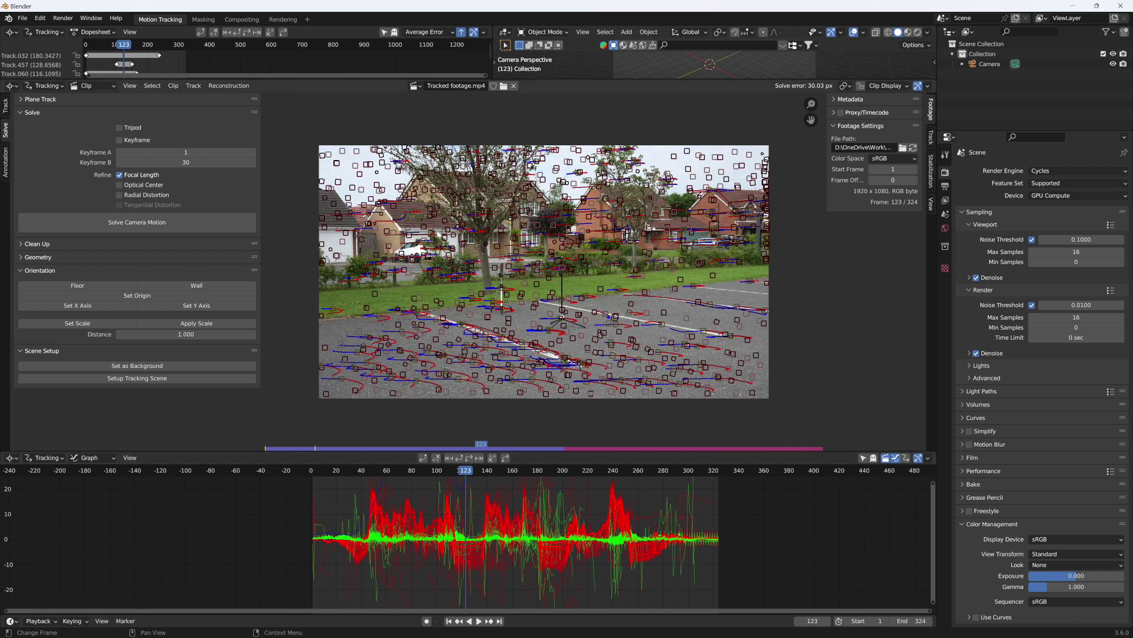
# Filter tracks at threshold 20, delete the 47 flagged ones, and re-solve to 11.82 px
pyautogui.click(35, 245)
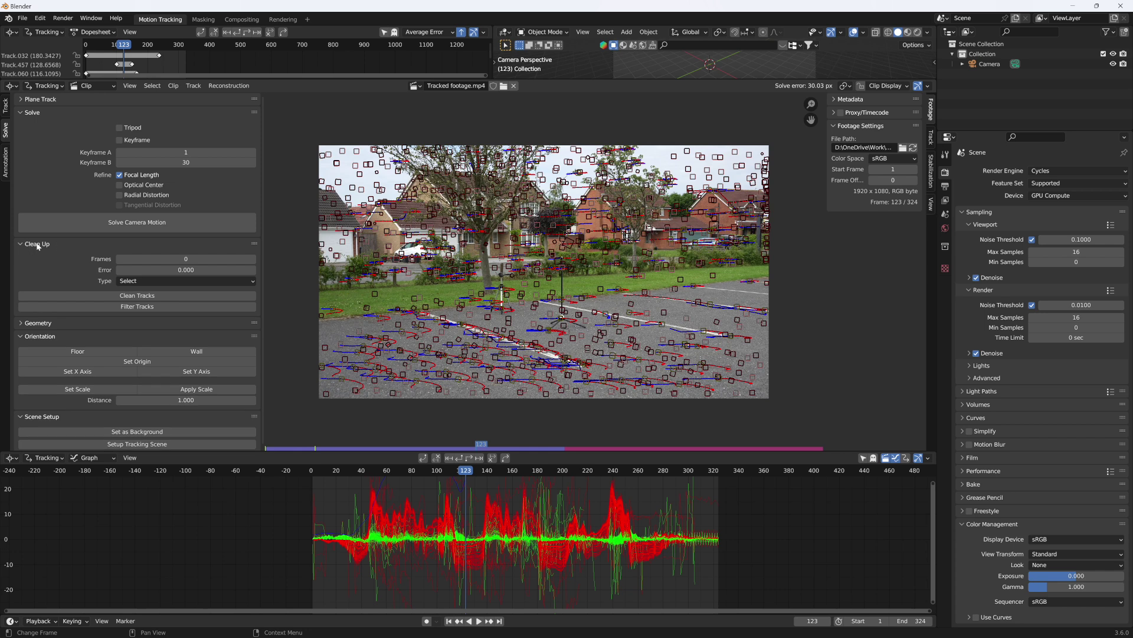
pyautogui.click(198, 308)
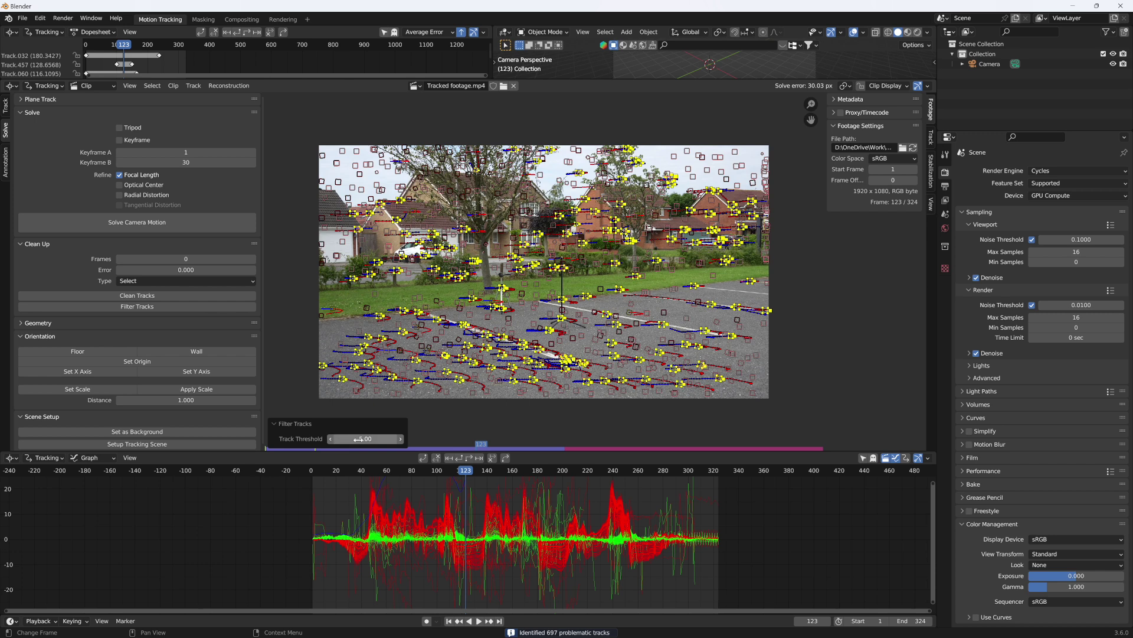
pyautogui.moveTo(351, 439); pyautogui.dragTo(384, 439)
pyautogui.click(383, 438)
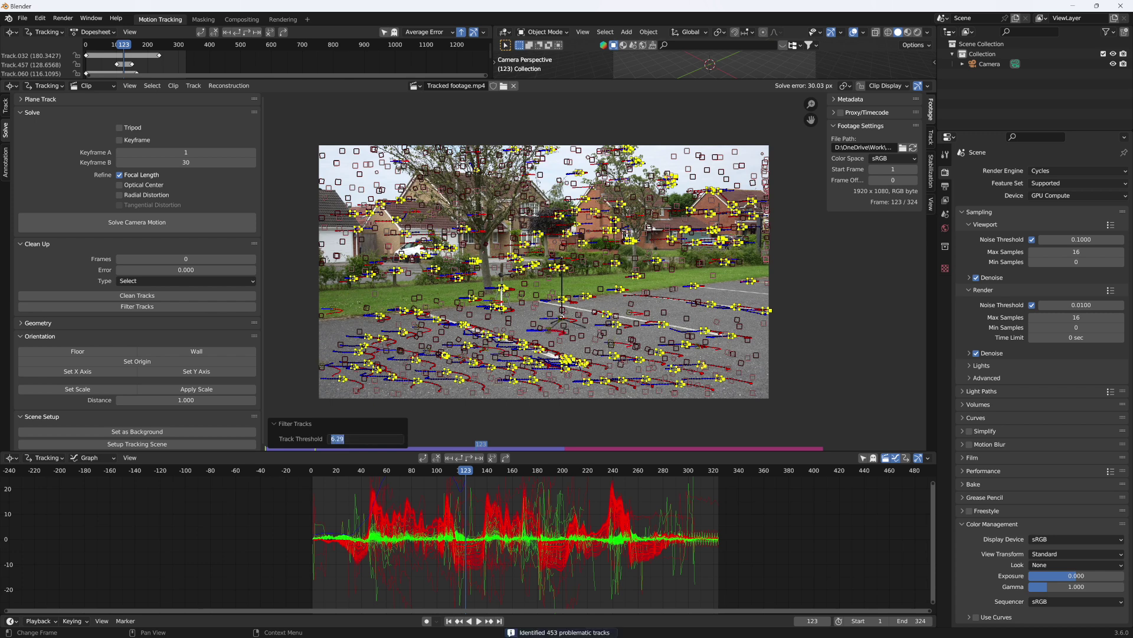
pyautogui.write('20')
pyautogui.press('Return')
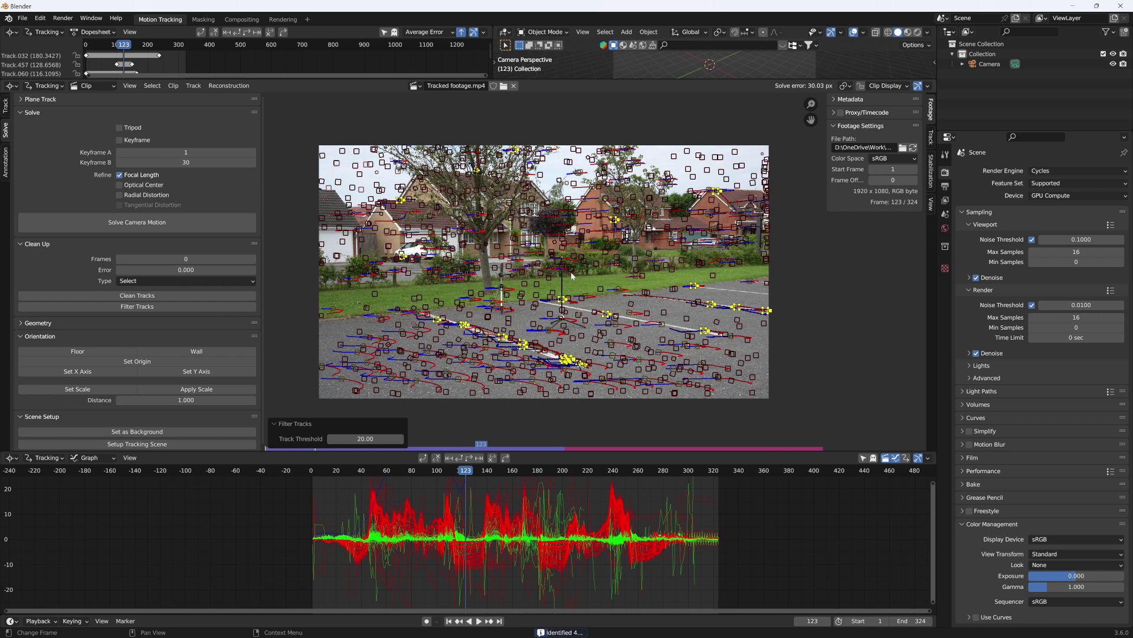
pyautogui.press('x')
pyautogui.click(535, 355)
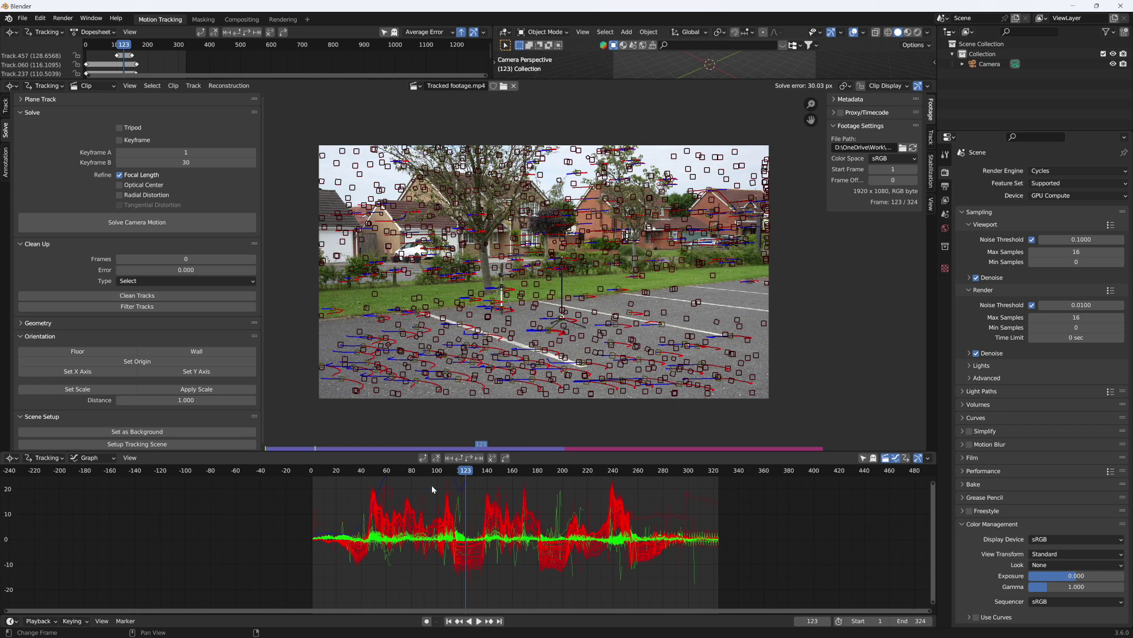
pyautogui.click(155, 224)
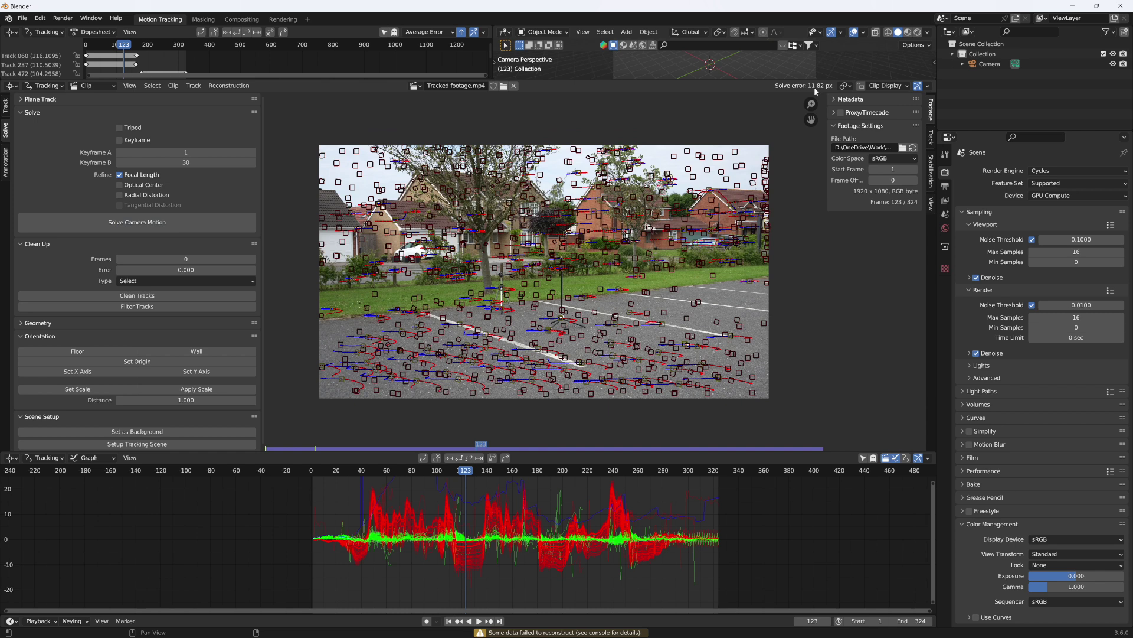
# Filter tracks at threshold 10, delete the 189 flagged ones, and re-solve to 0.55 px
pyautogui.click(182, 306)
pyautogui.click(355, 439)
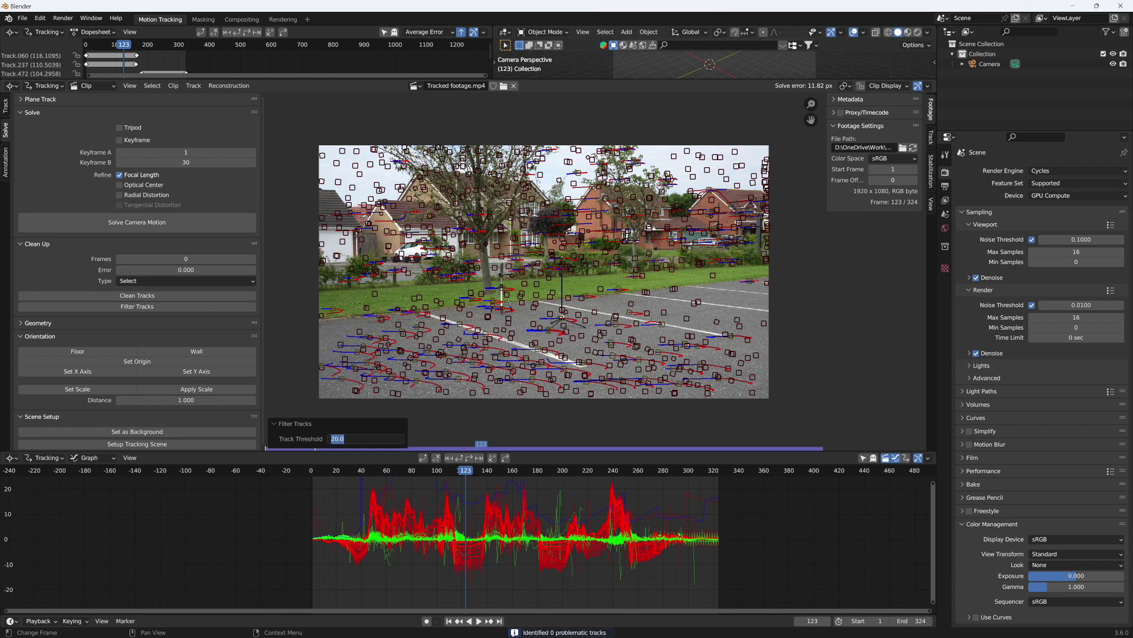
pyautogui.write('10')
pyautogui.press('Return')
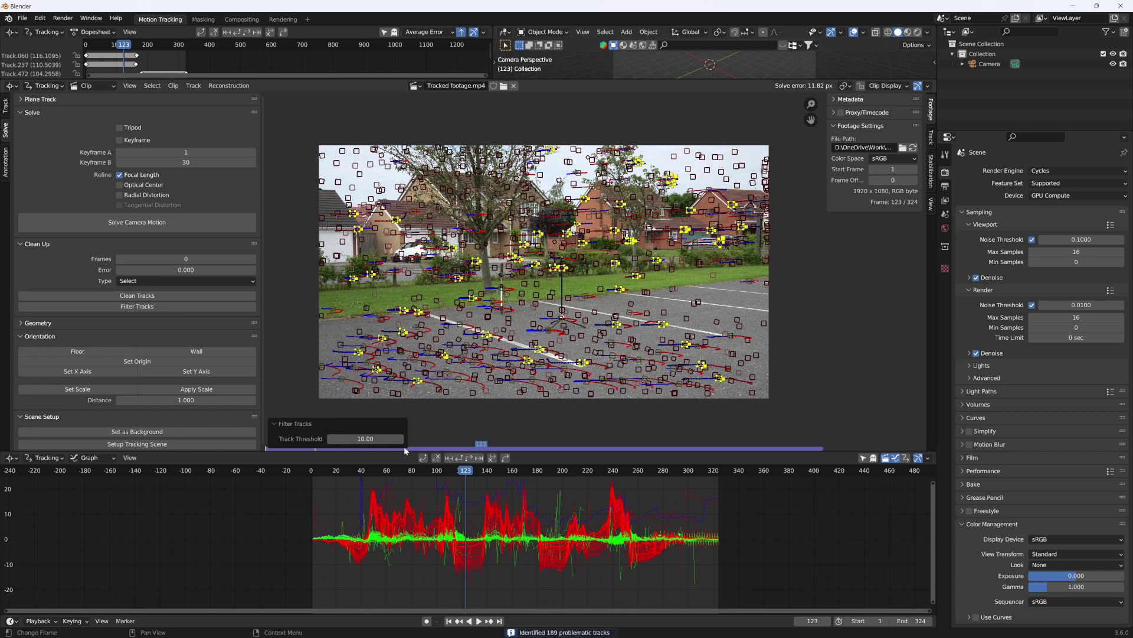
pyautogui.press('x')
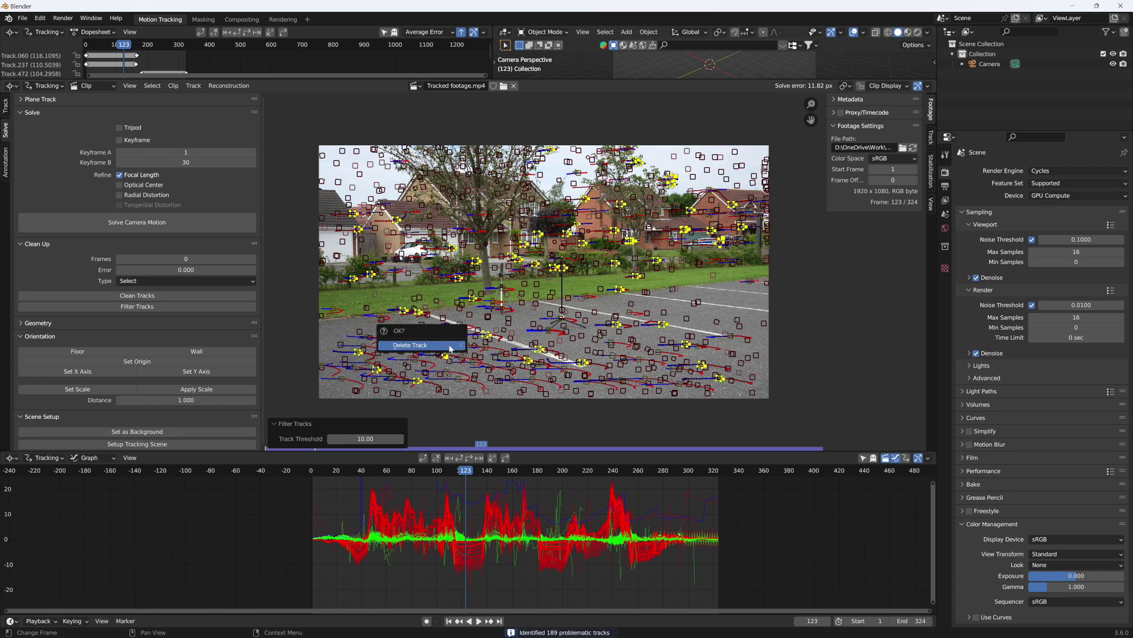
pyautogui.click(451, 348)
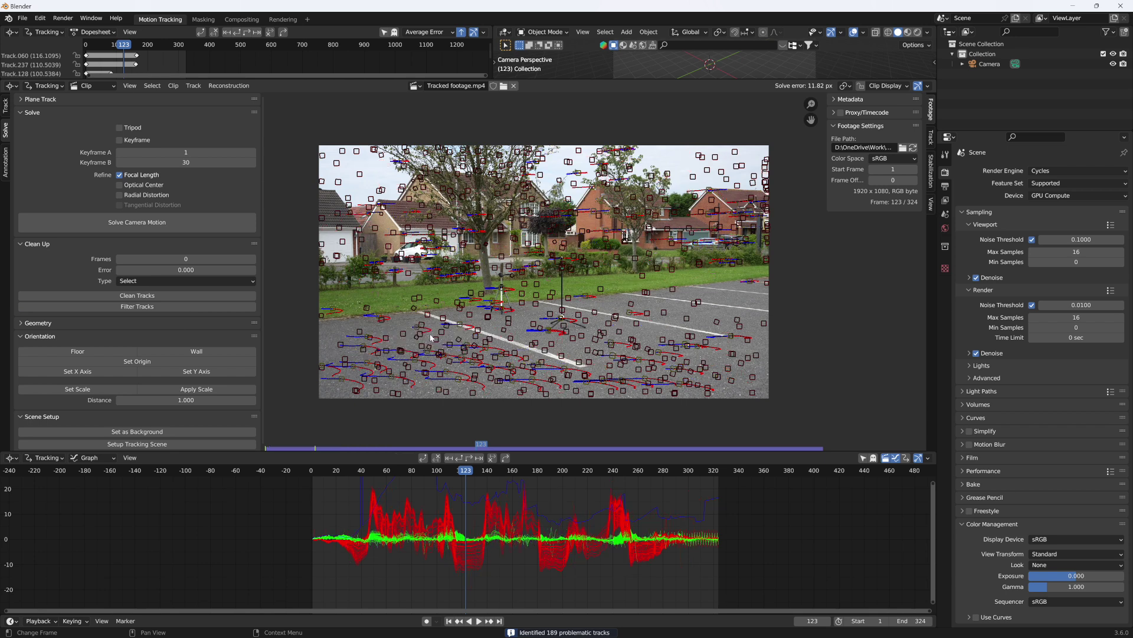
pyautogui.click(175, 228)
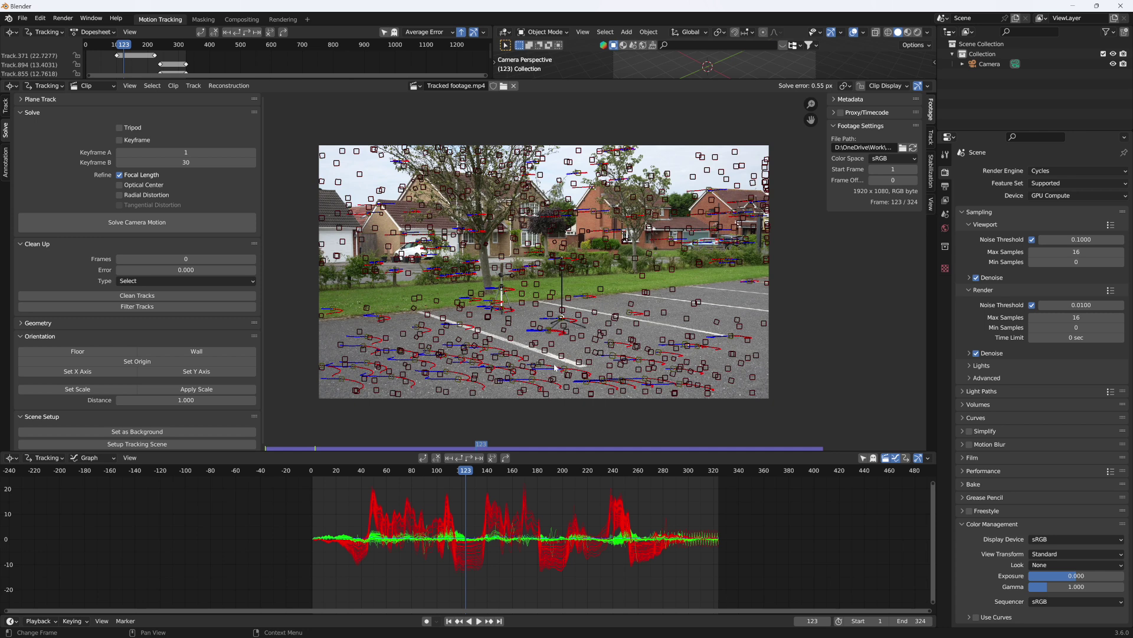
# Zoom in on the tripod base and select a track marker on the asphalt
pyautogui.scroll(6, 549, 374)
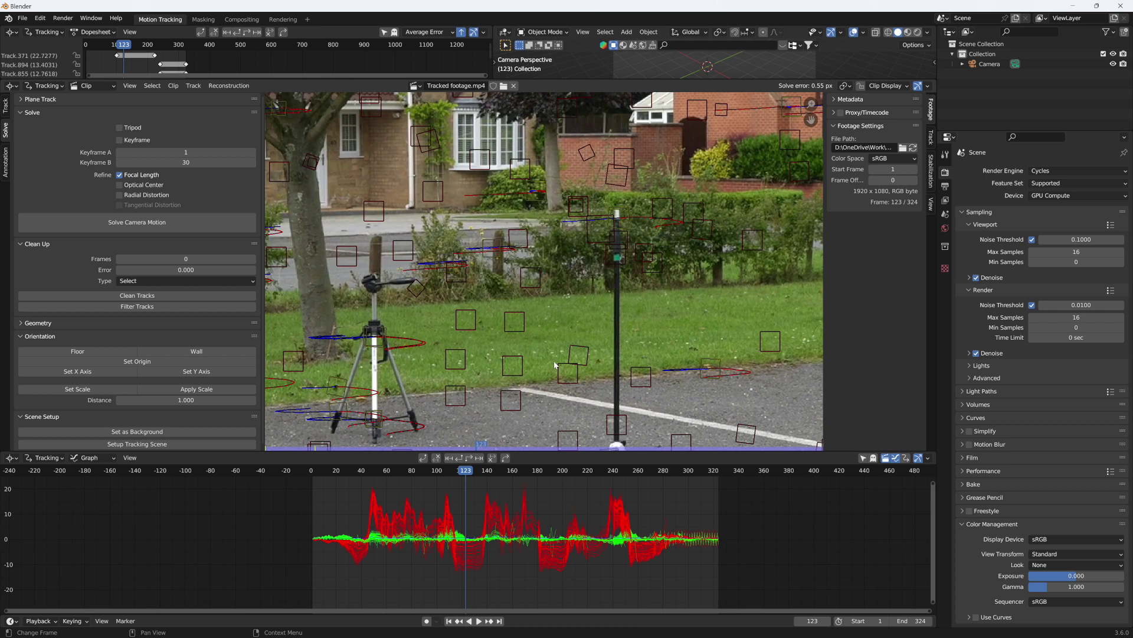
pyautogui.scroll(5, 555, 365)
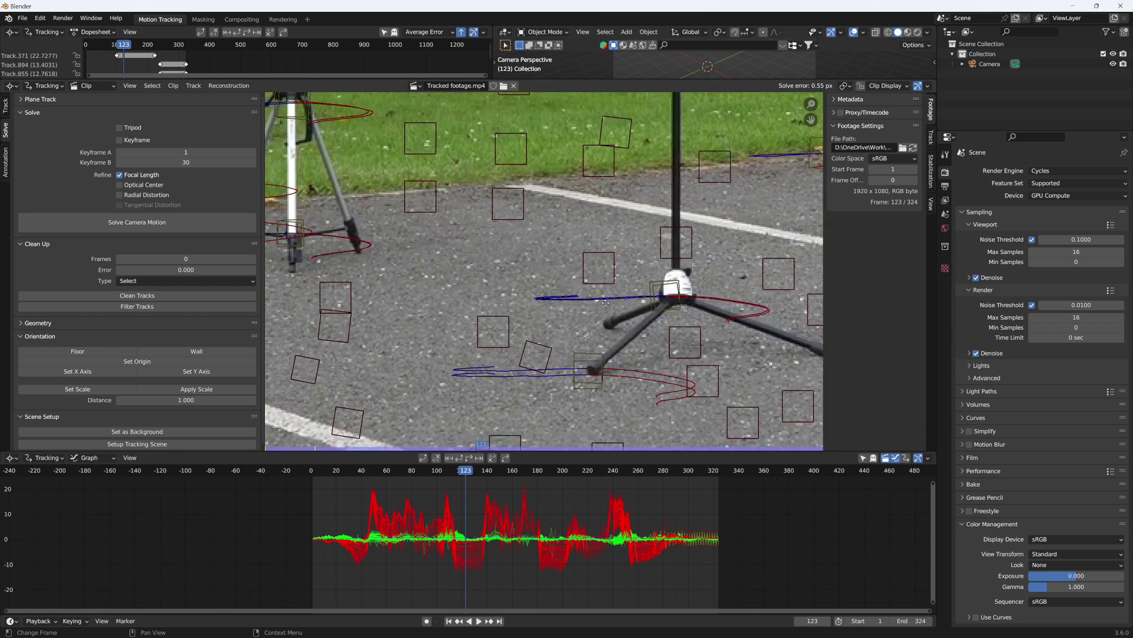
pyautogui.moveTo(606, 303); pyautogui.dragTo(543, 231, button='middle')
pyautogui.scroll(-3, 543, 231)
pyautogui.scroll(3, 579, 245)
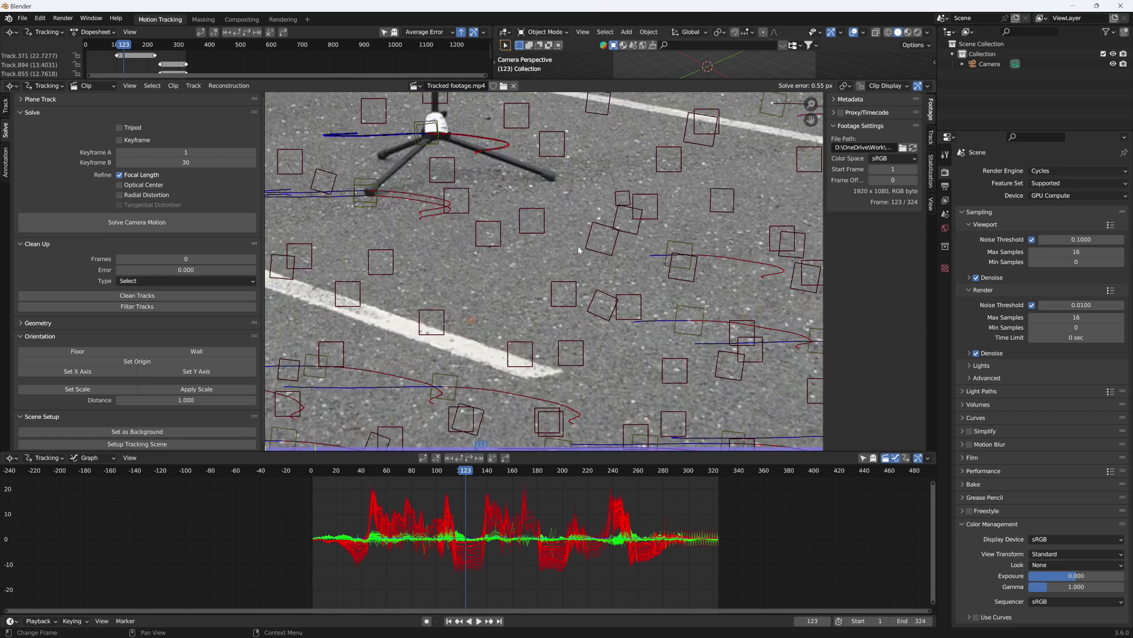
pyautogui.scroll(3, 578, 246)
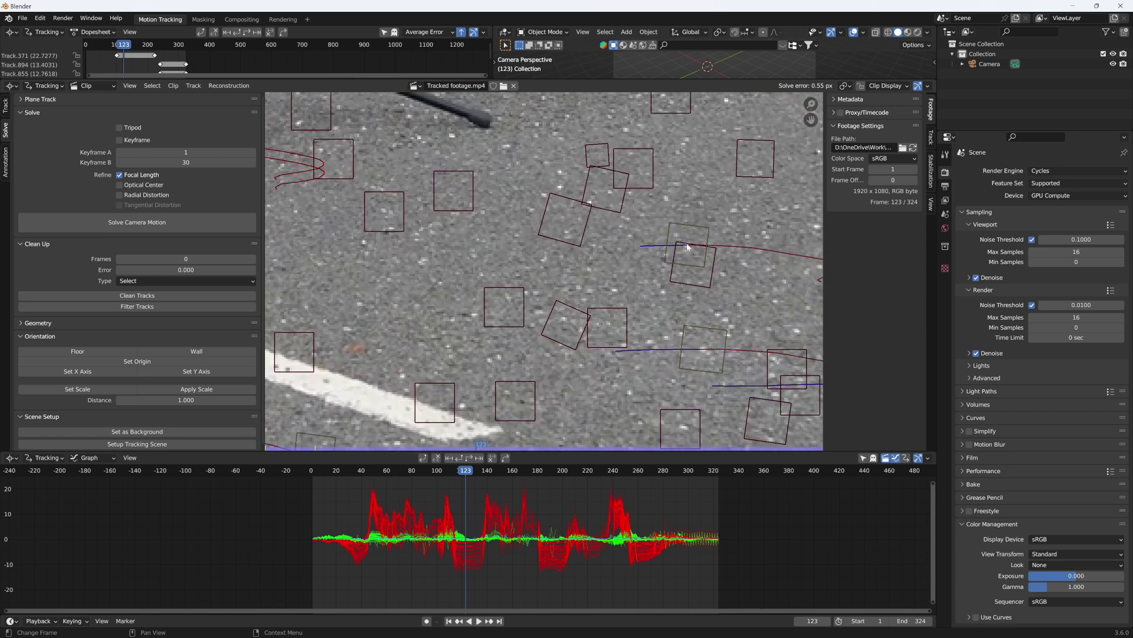
pyautogui.scroll(3, 687, 246)
pyautogui.scroll(-3, 702, 248)
pyautogui.click(701, 229)
# Pan across the footage and fit it in view to find more asphalt tracks
pyautogui.scroll(3, 411, 360)
pyautogui.scroll(-1, 168, 269)
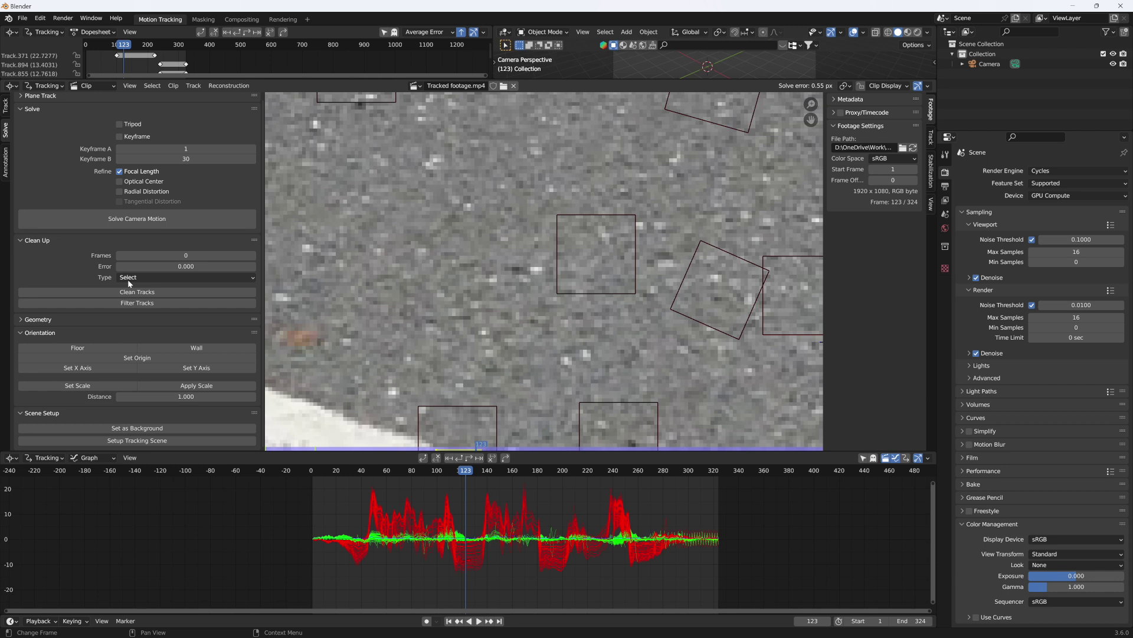
pyautogui.scroll(-5, 555, 280)
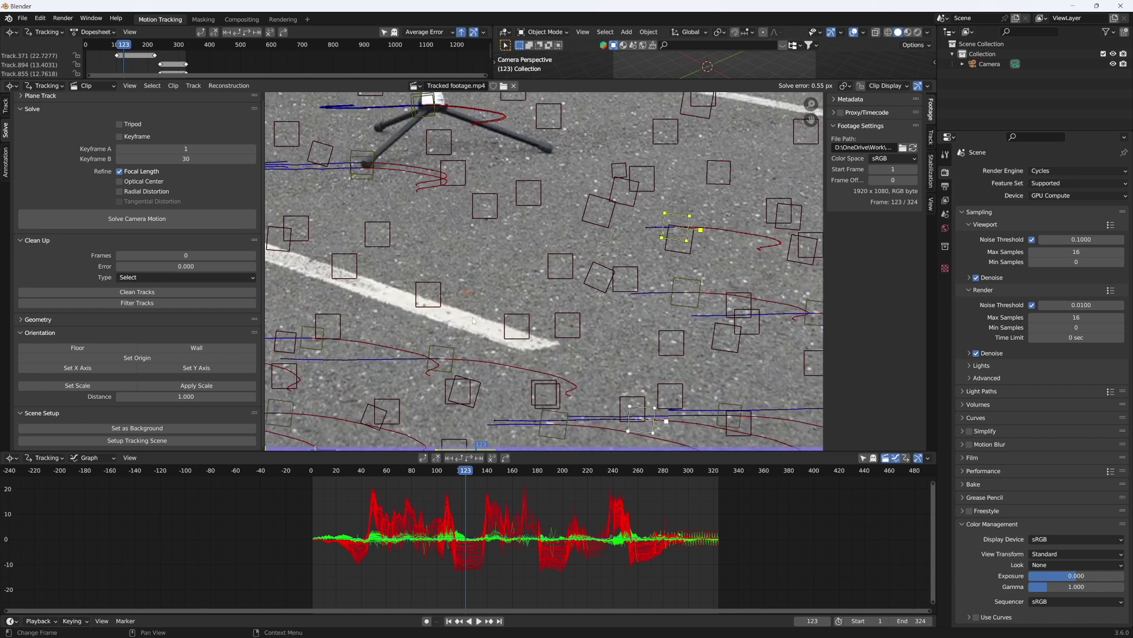
pyautogui.moveTo(553, 272); pyautogui.dragTo(842, 256, button='middle')
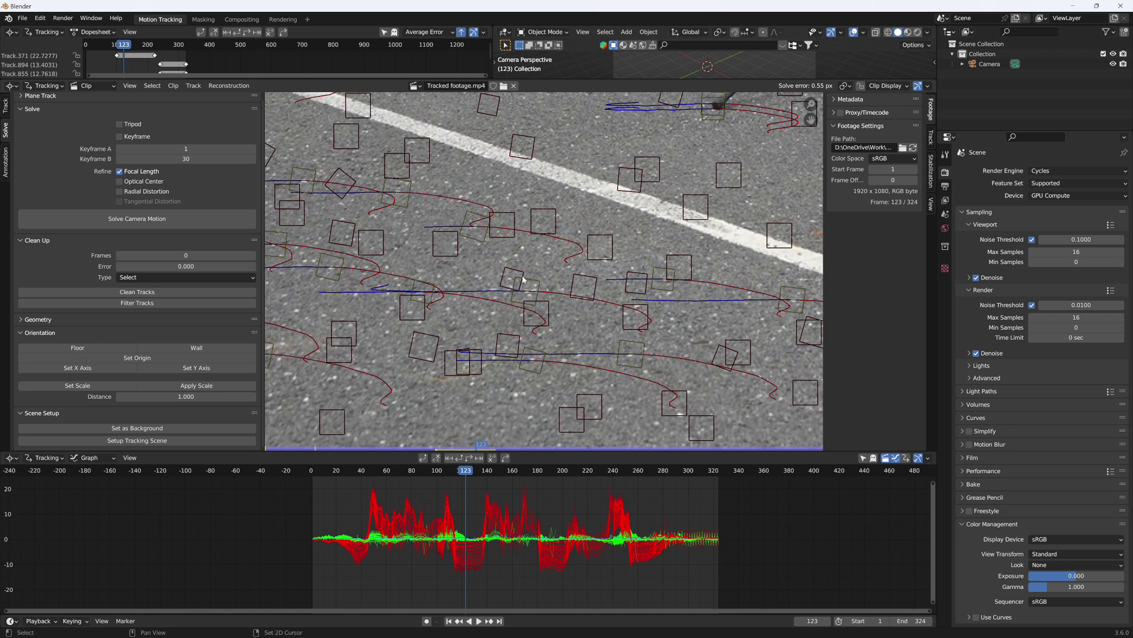
pyautogui.press('f')
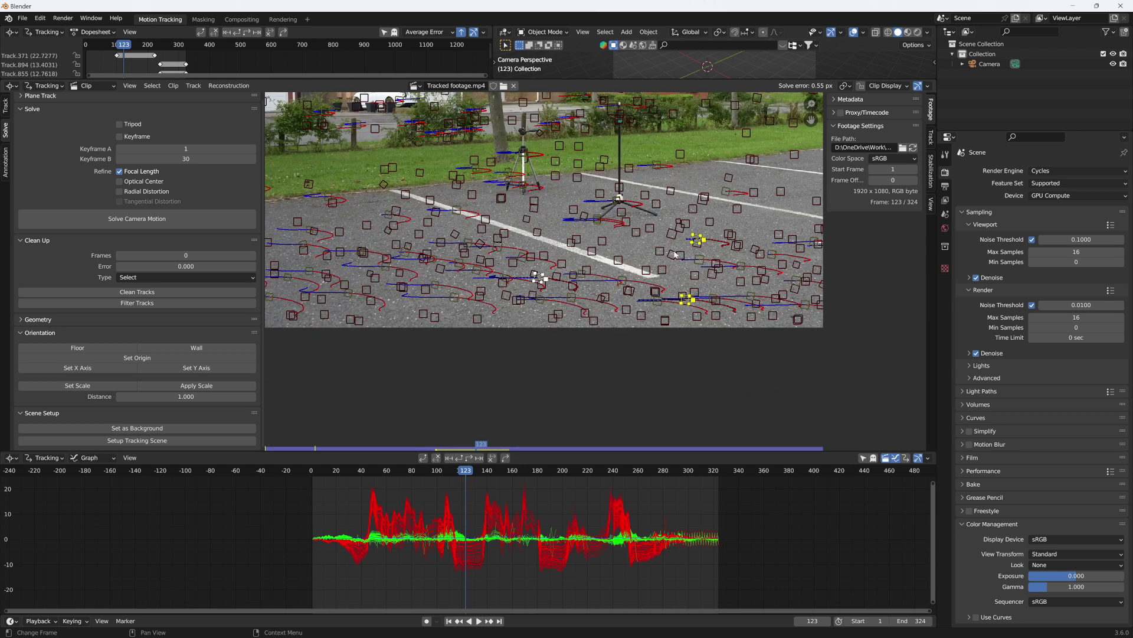
pyautogui.moveTo(668, 256); pyautogui.dragTo(581, 286, button='middle')
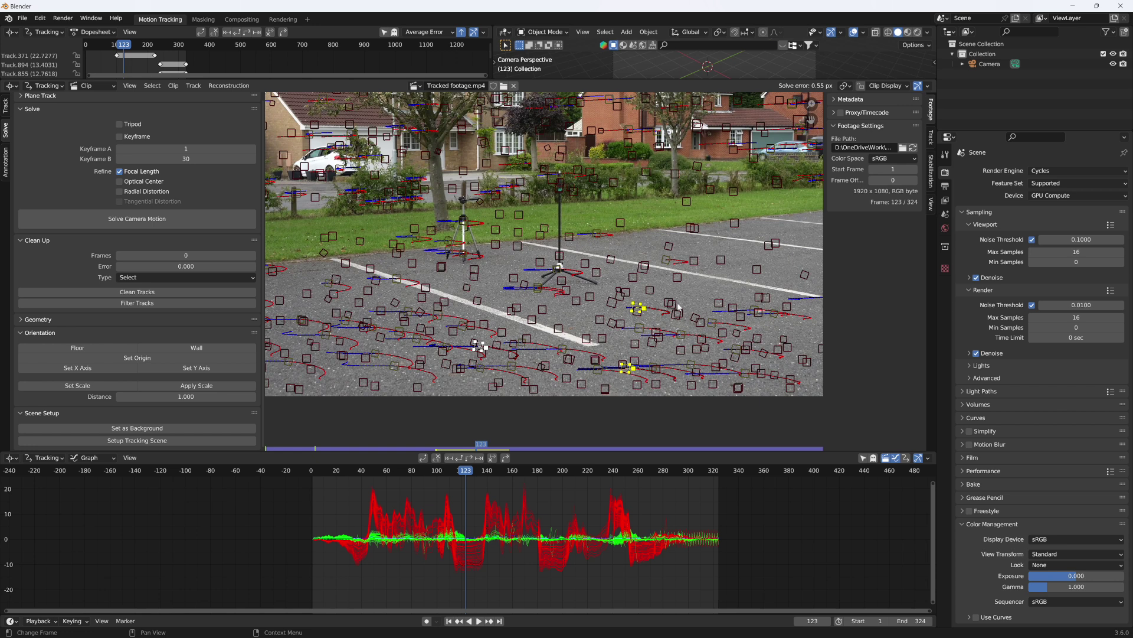
# Orient the floor to the three ground tracks, set the footage as background, and build the tracking scene
pyautogui.click(79, 349)
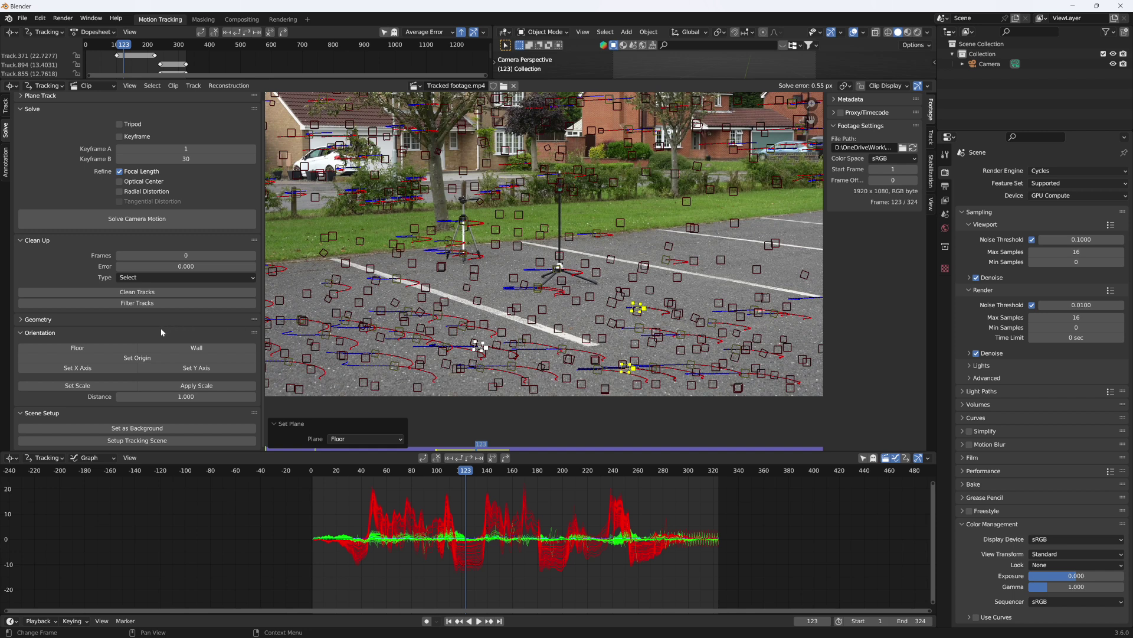
pyautogui.click(142, 429)
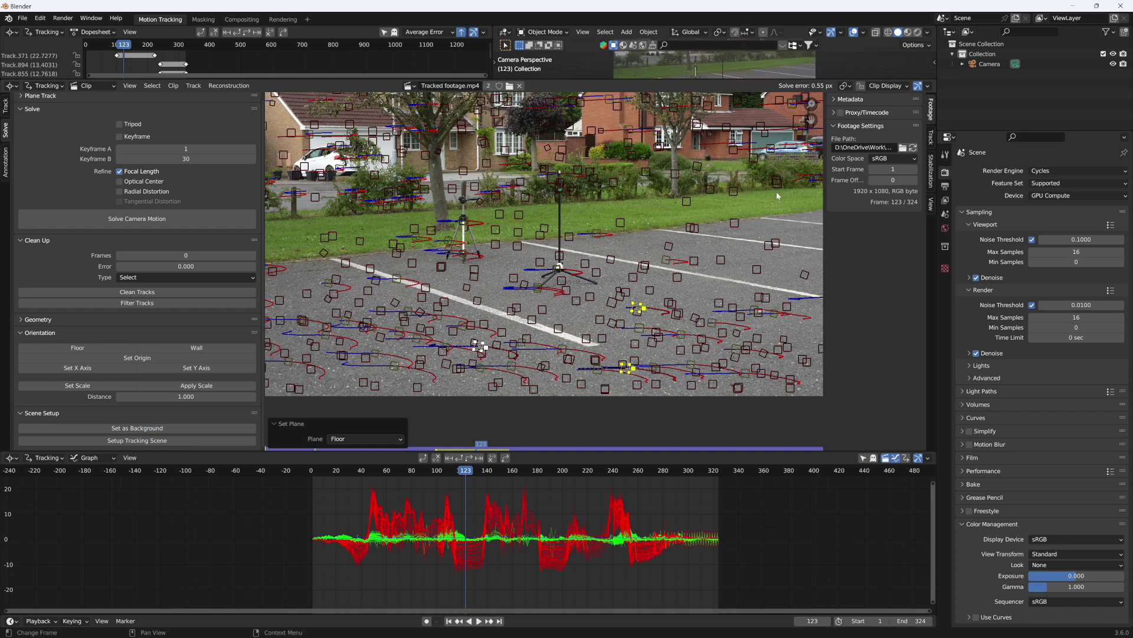
pyautogui.click(140, 443)
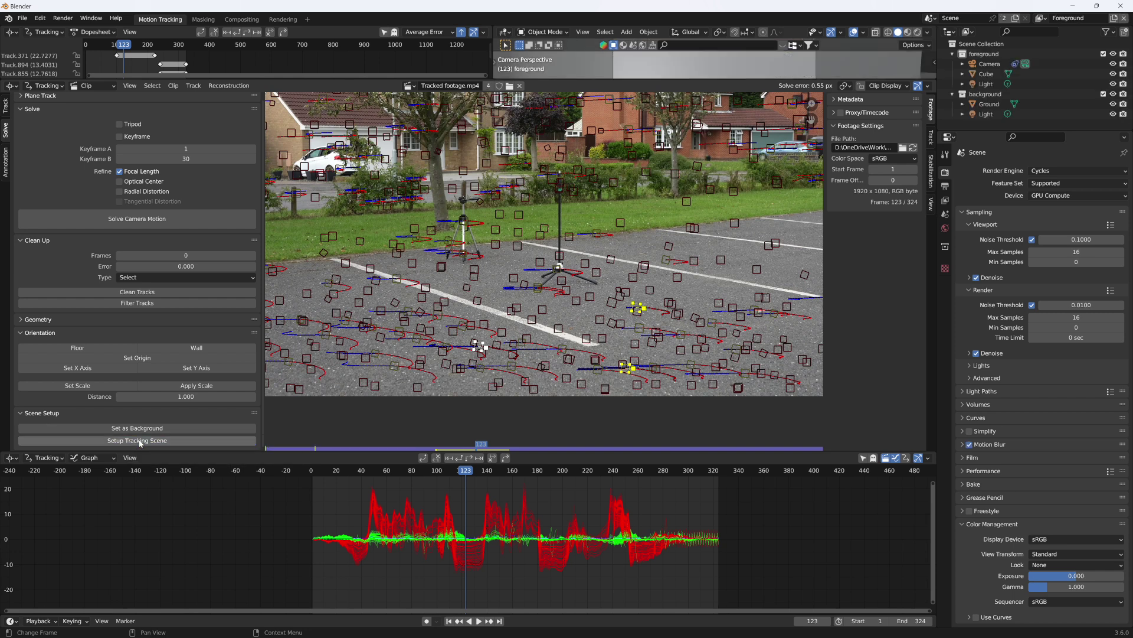
# Add a General > Layout workspace and delete the placeholder cube
pyautogui.click(307, 20)
pyautogui.moveTo(281, 42)
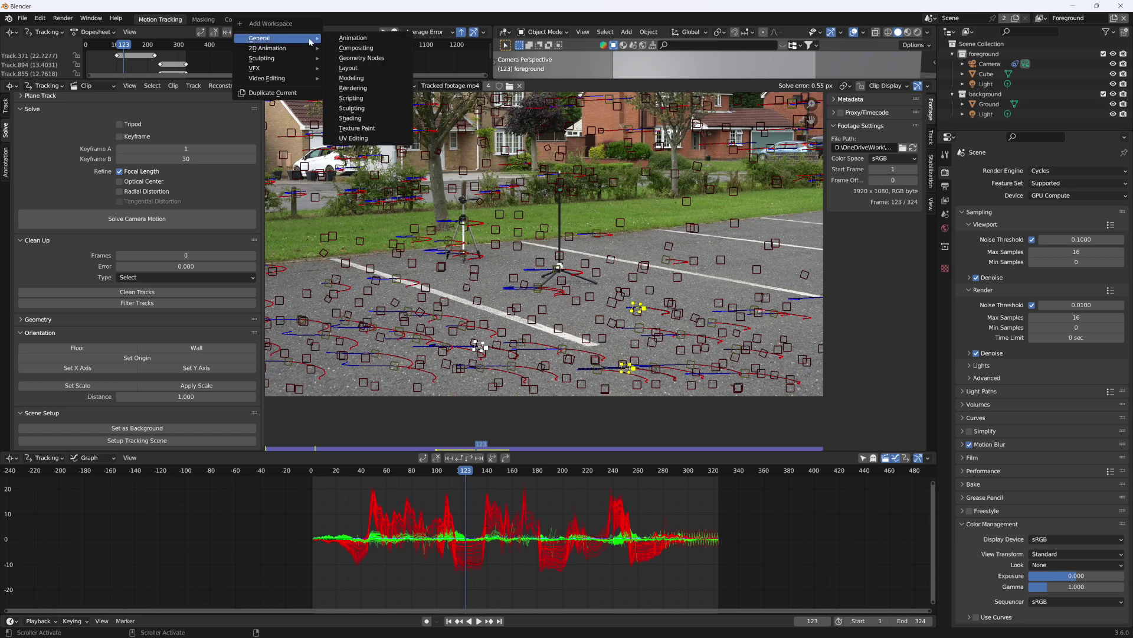
pyautogui.click(357, 68)
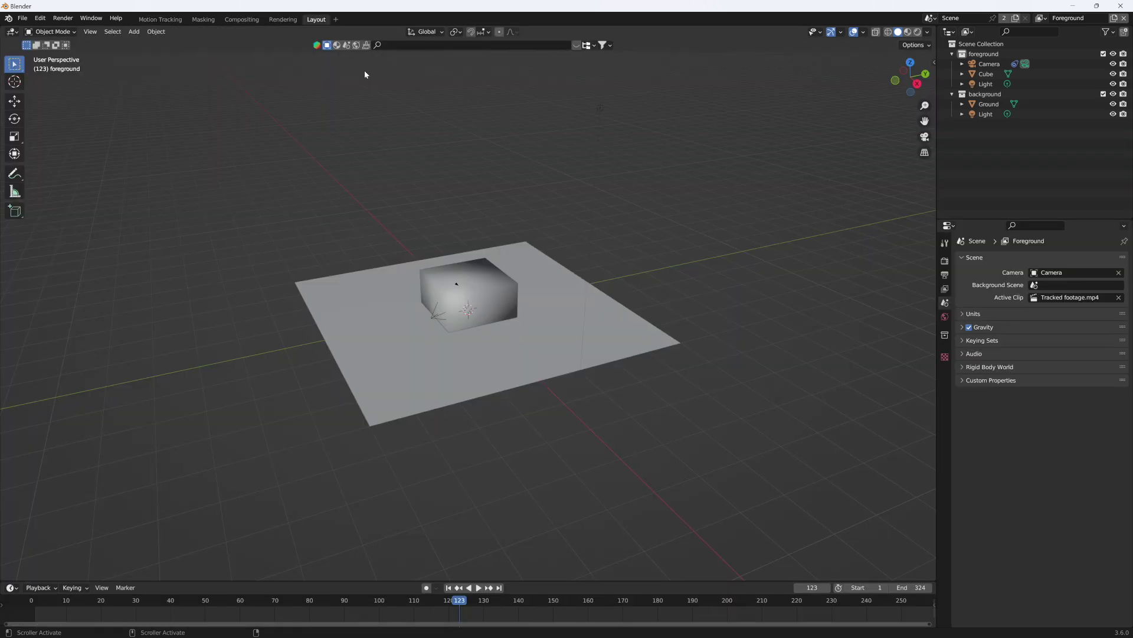
pyautogui.scroll(2, 504, 332)
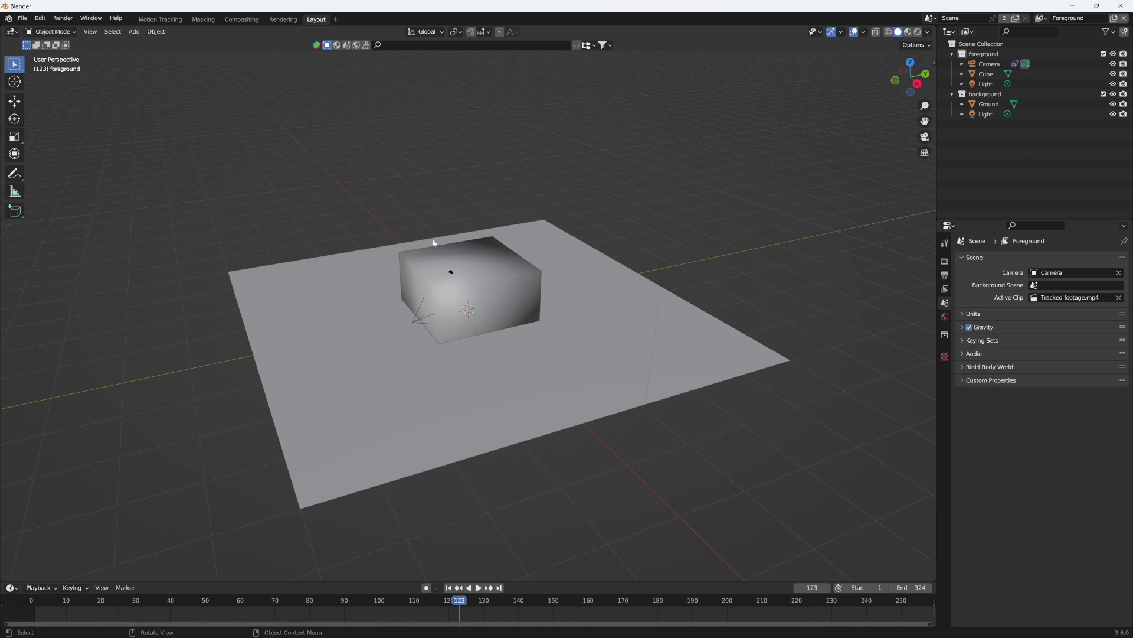
pyautogui.click(508, 254)
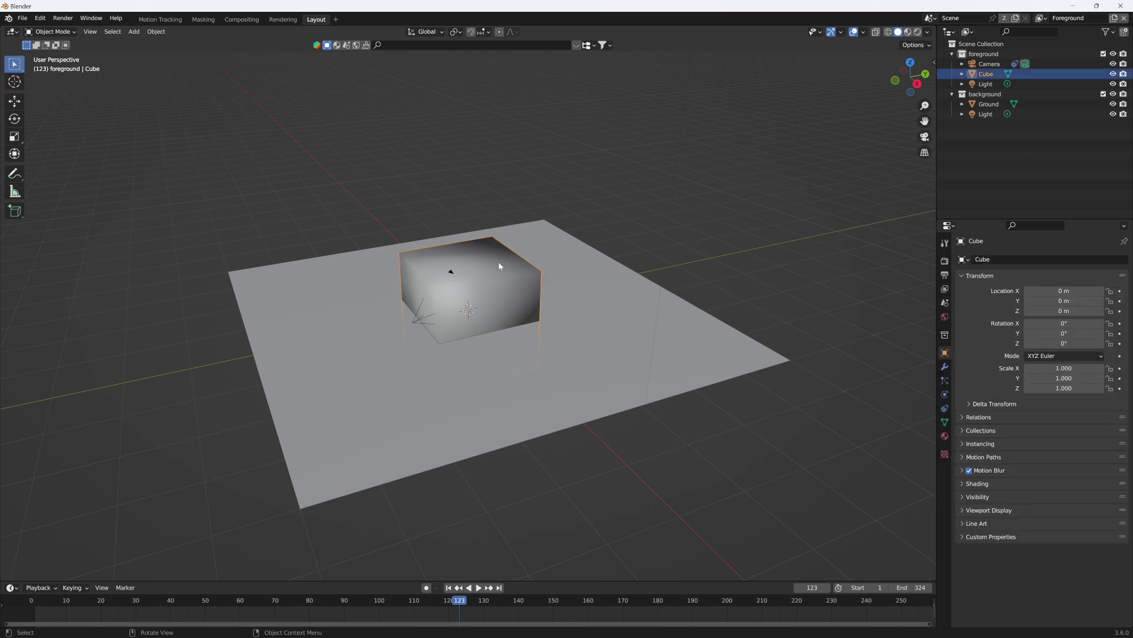
pyautogui.press('x')
pyautogui.click(499, 264)
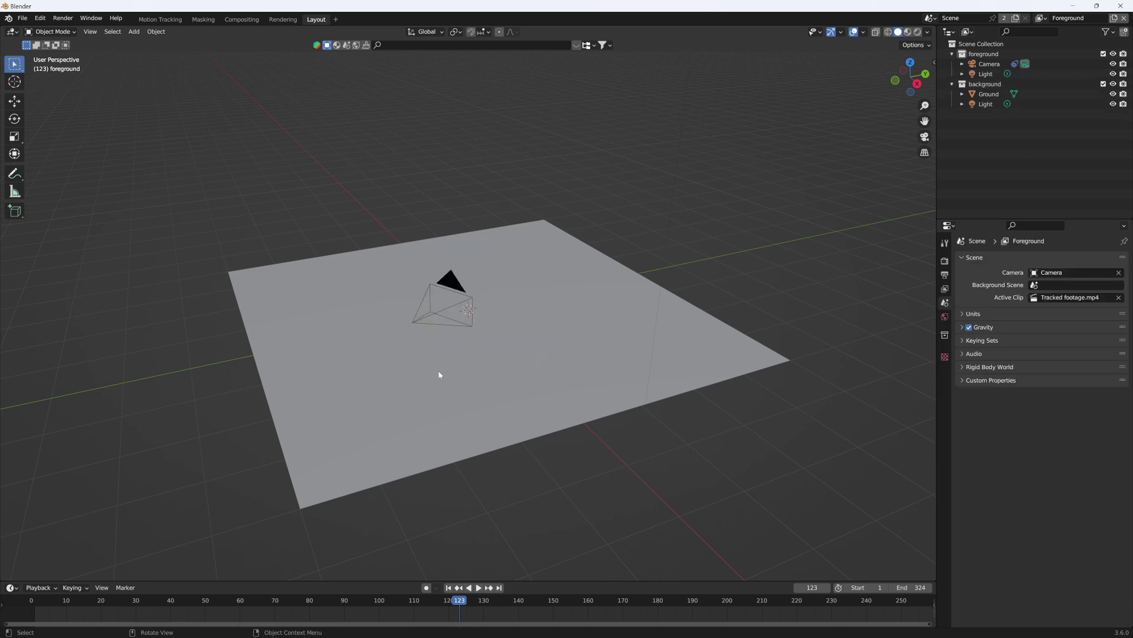
# Play and scrub the tracked camera animation, stopping around frame 107
pyautogui.press('space')
pyautogui.moveTo(437, 608); pyautogui.dragTo(403, 604)
pyautogui.press('space')
pyautogui.scroll(3, 440, 293)
pyautogui.press('space')
pyautogui.press('space')
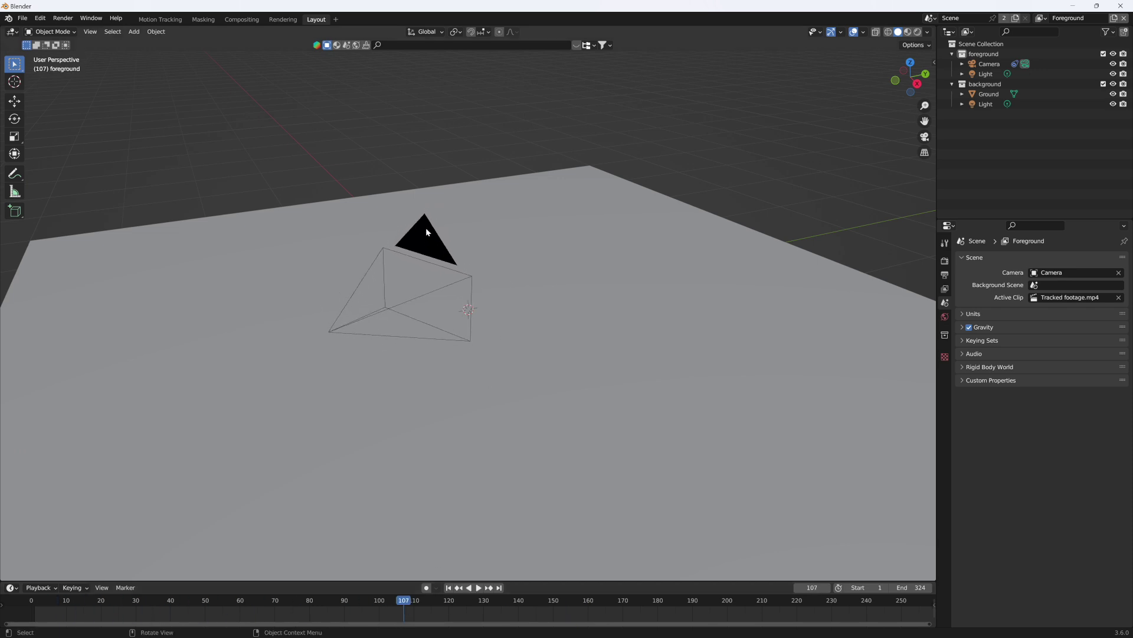
# Select the tracked camera, check its 35.56 mm lens, and view frame 109 through it
pyautogui.press('space')
pyautogui.moveTo(472, 602); pyautogui.dragTo(714, 603)
pyautogui.press('space')
pyautogui.click(459, 251)
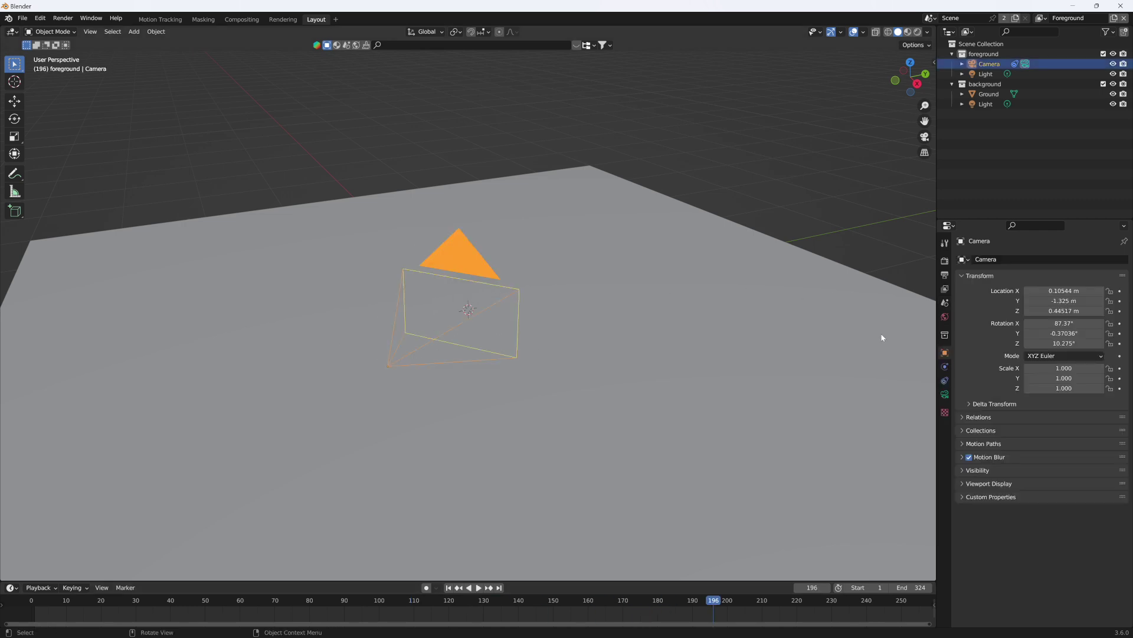
pyautogui.click(945, 394)
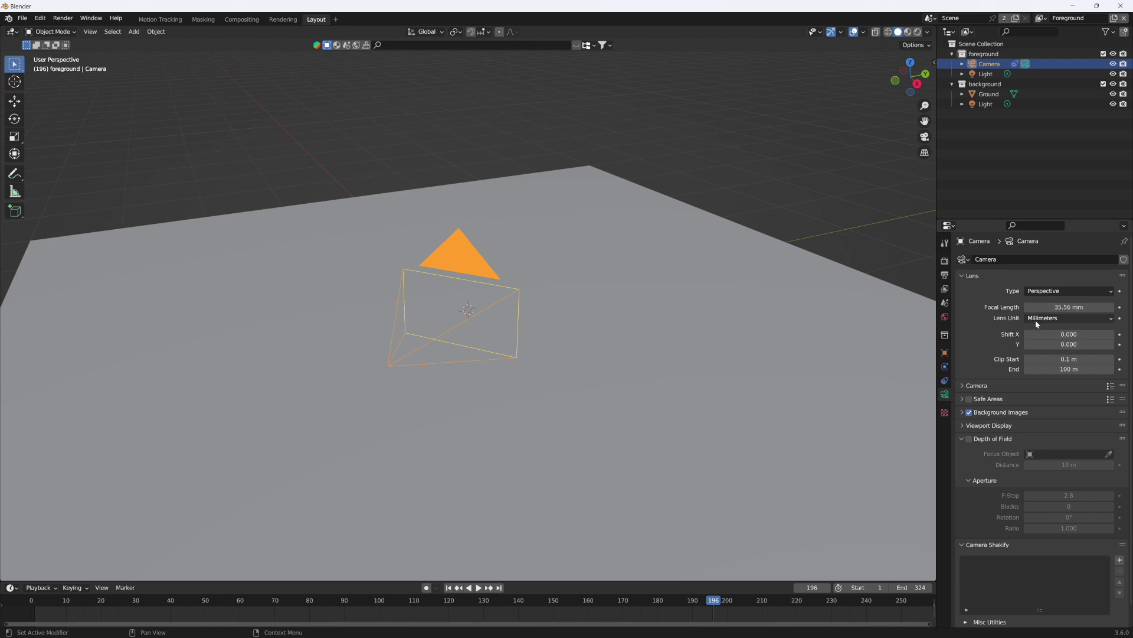
pyautogui.moveTo(460, 593); pyautogui.dragTo(410, 596)
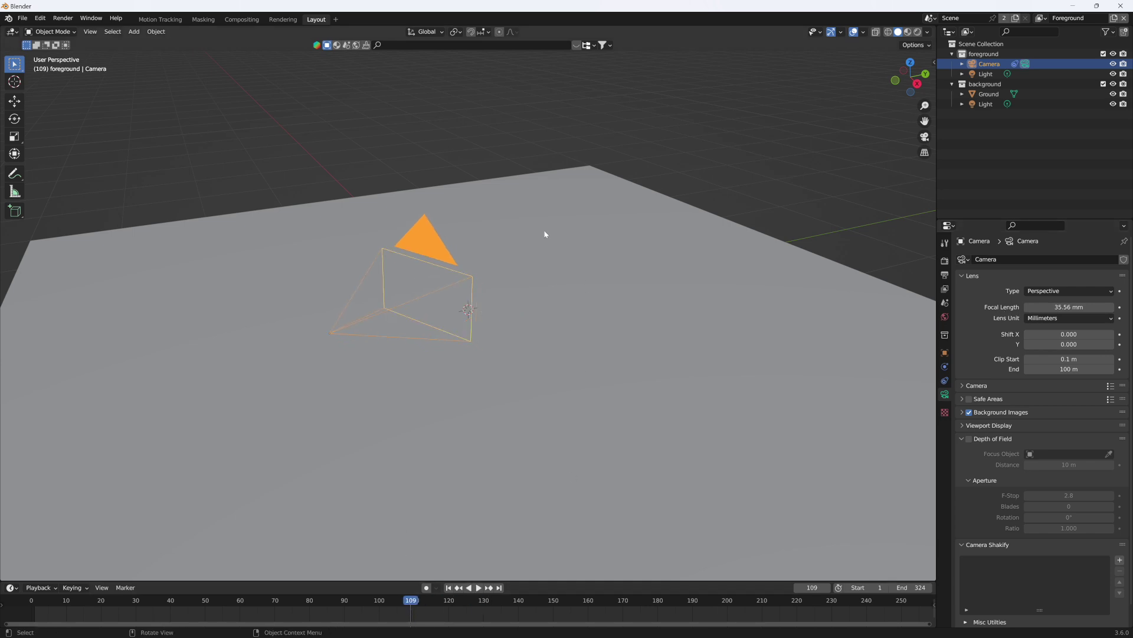
pyautogui.press('KP_0')
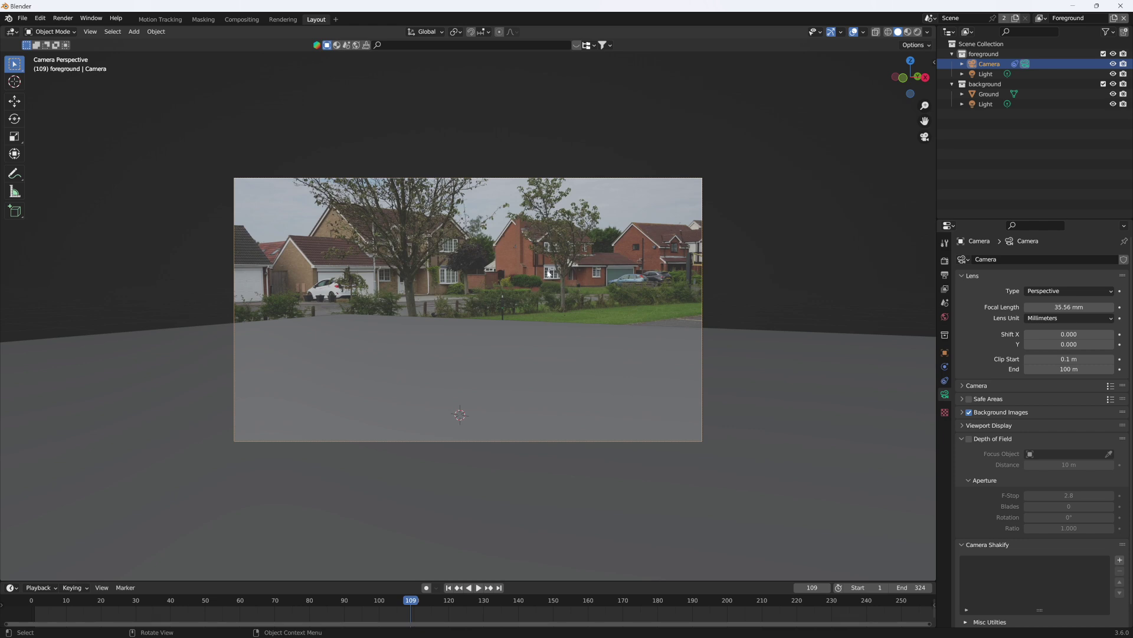
# Compare frames 59 and 128, then orbit out and select the ground plane
pyautogui.moveTo(379, 603); pyautogui.dragTo(237, 601)
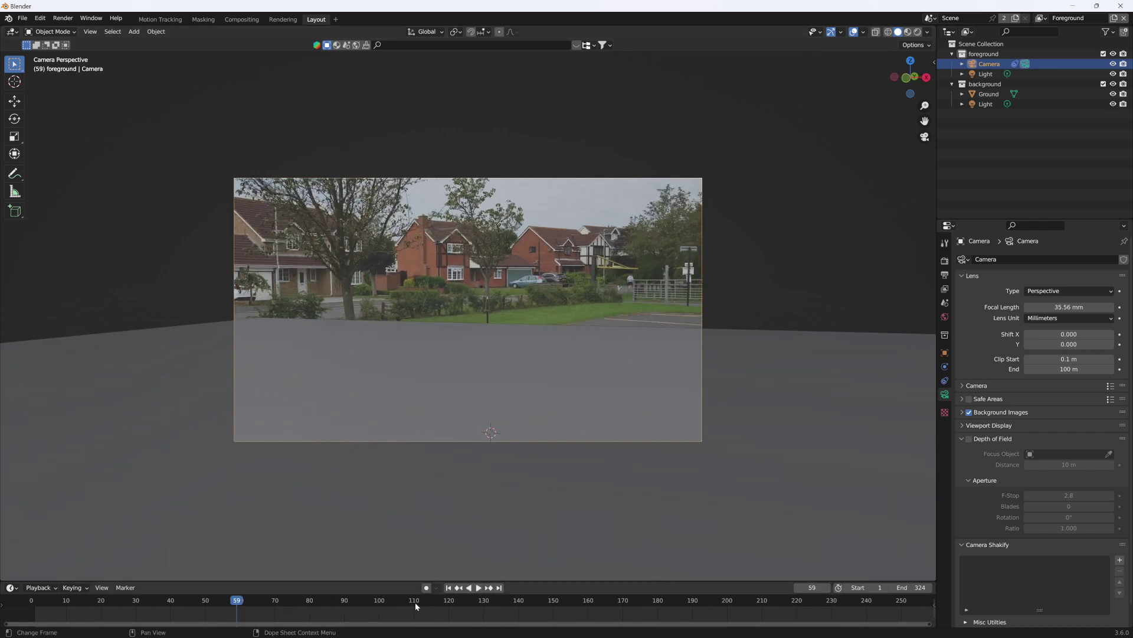
pyautogui.moveTo(418, 601); pyautogui.dragTo(477, 600)
pyautogui.moveTo(496, 470); pyautogui.dragTo(438, 397, button='middle')
pyautogui.click(546, 317)
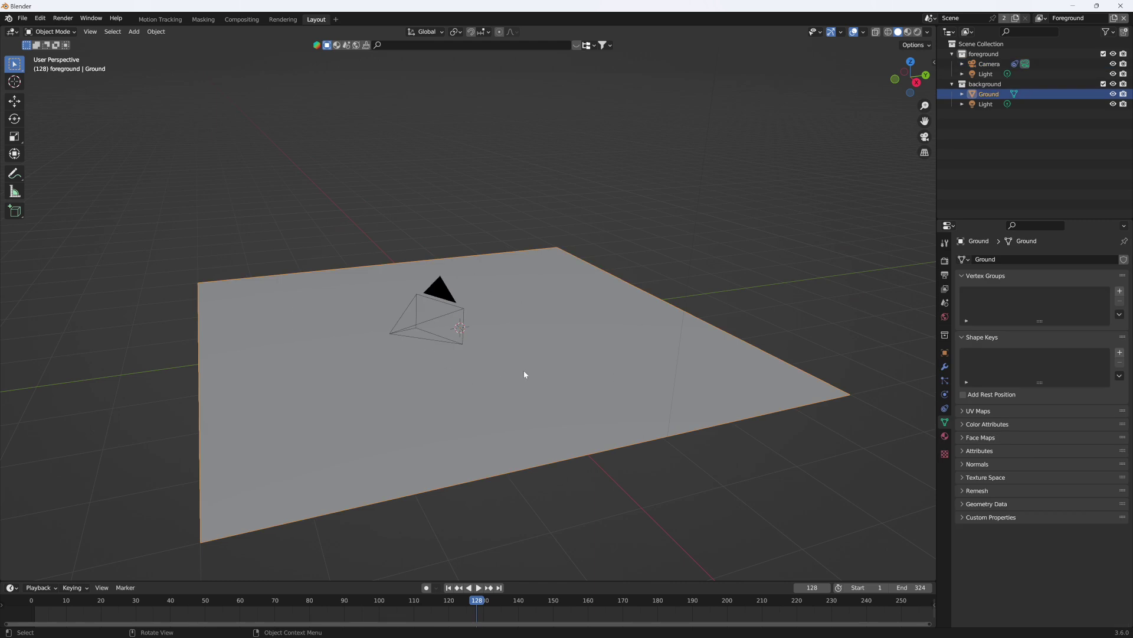
pyautogui.moveTo(506, 384)
pyautogui.mouseDown(button='middle')
pyautogui.moveTo(521, 374)
pyautogui.moveTo(511, 384)
pyautogui.mouseUp(button='middle')
# Render frame 128 from the tracked camera, then orbit out around the ground plane and camera
pyautogui.press('KP_0')
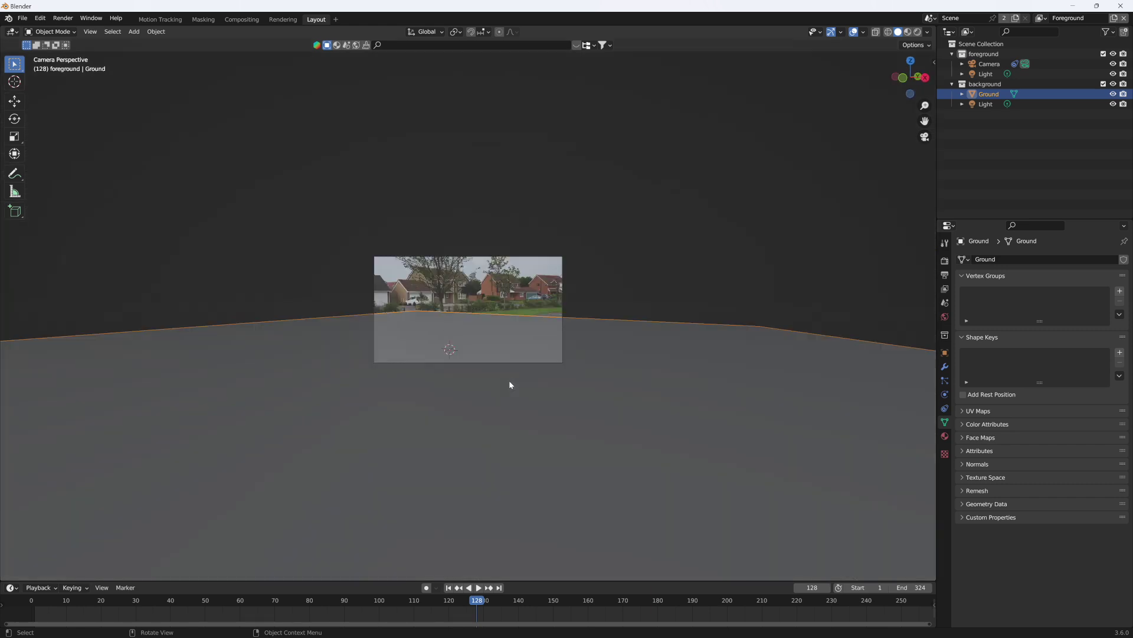
pyautogui.press('F12')
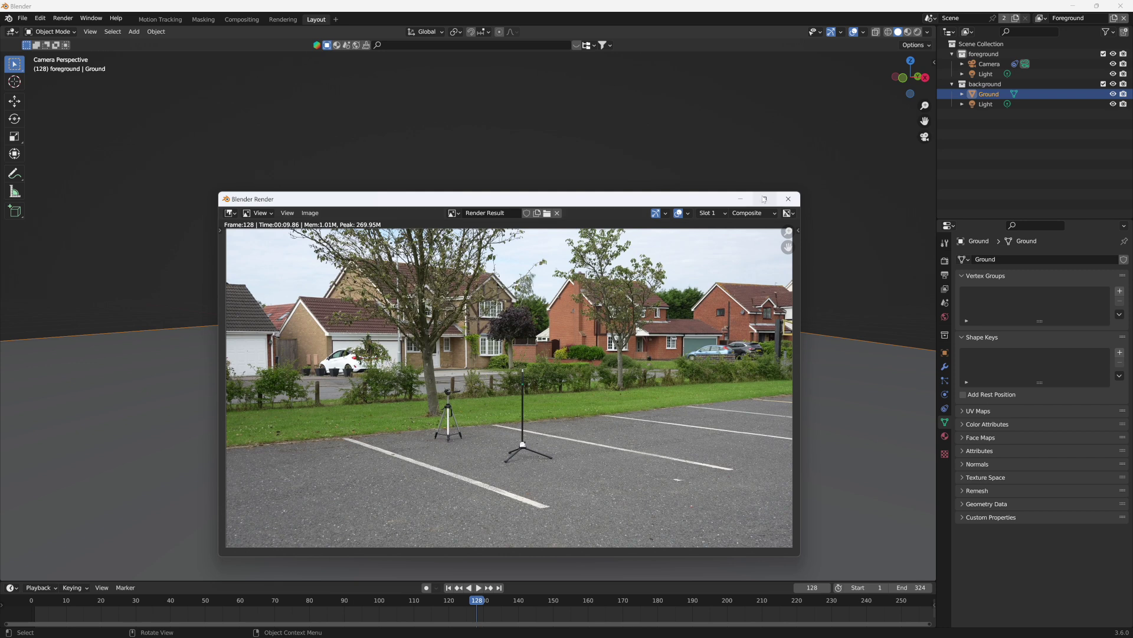
pyautogui.click(789, 198)
pyautogui.moveTo(532, 448); pyautogui.dragTo(500, 366, button='middle')
pyautogui.scroll(-8, 519, 435)
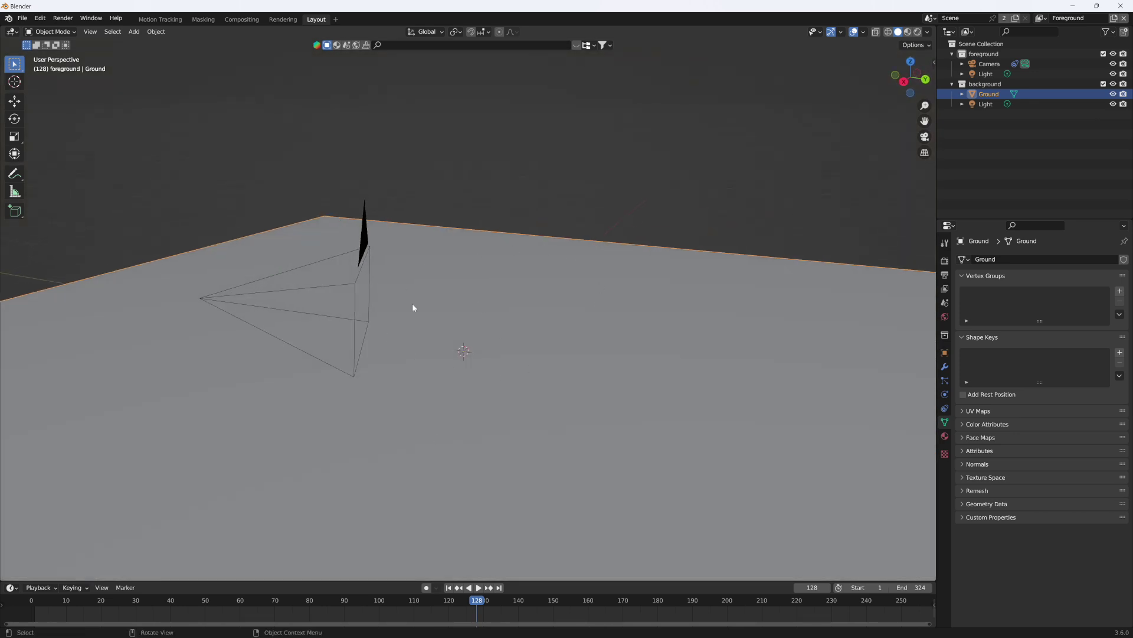
pyautogui.moveTo(593, 376); pyautogui.dragTo(652, 374, button='middle')
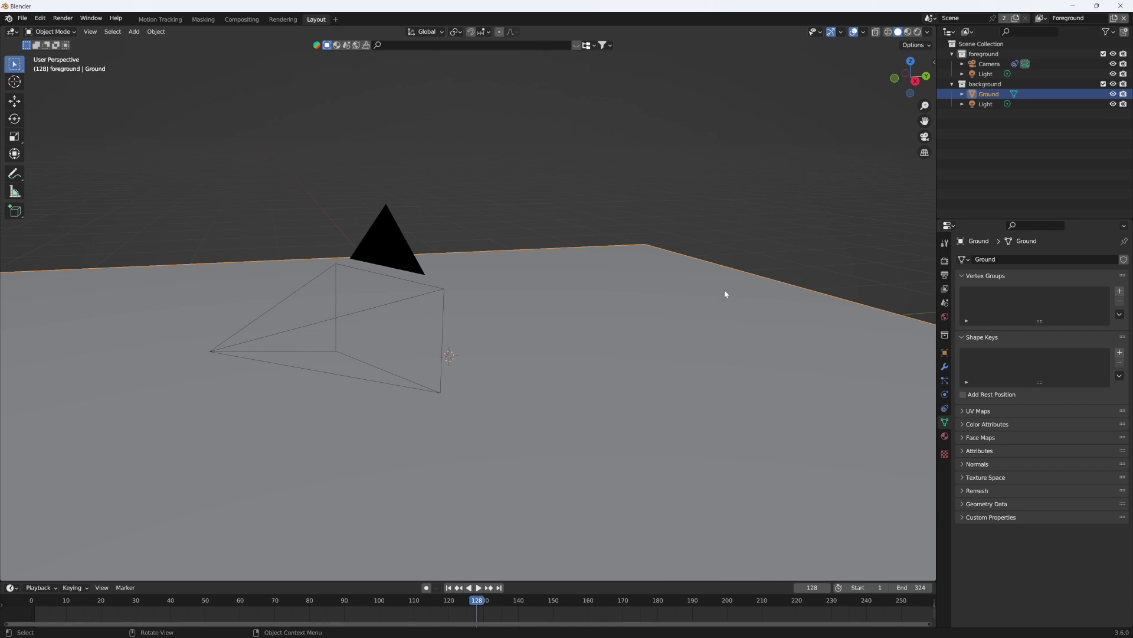
# Inspect the Movie Clip, Undistortion, Alpha Over, Render Layers and Viewer nodes in Compositing
pyautogui.click(240, 22)
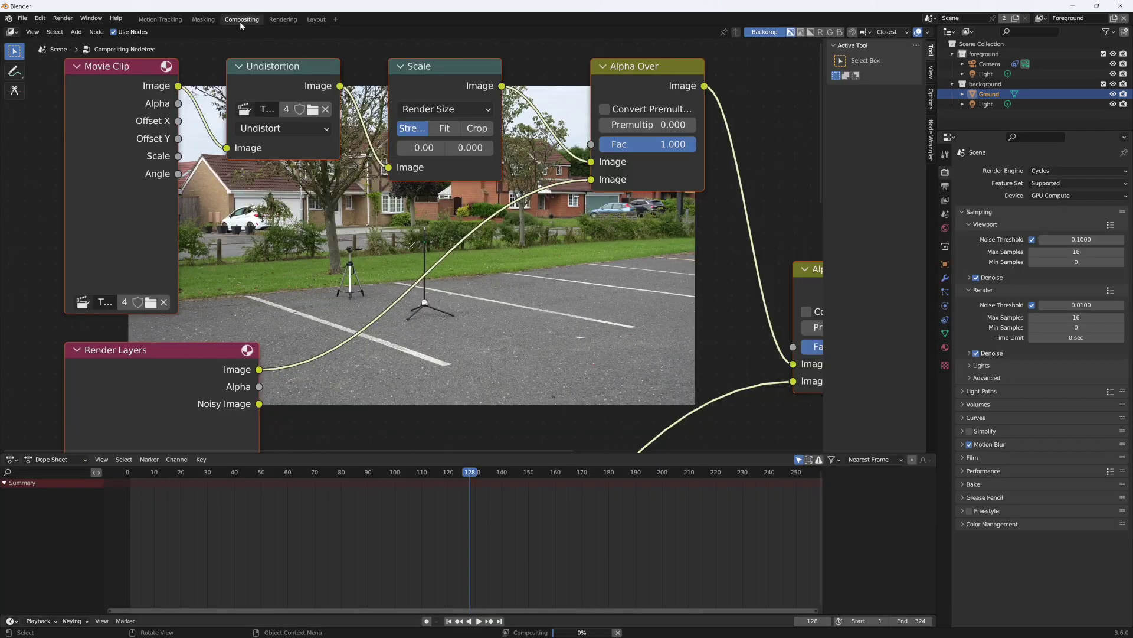
pyautogui.scroll(-3, 516, 279)
pyautogui.press('Home')
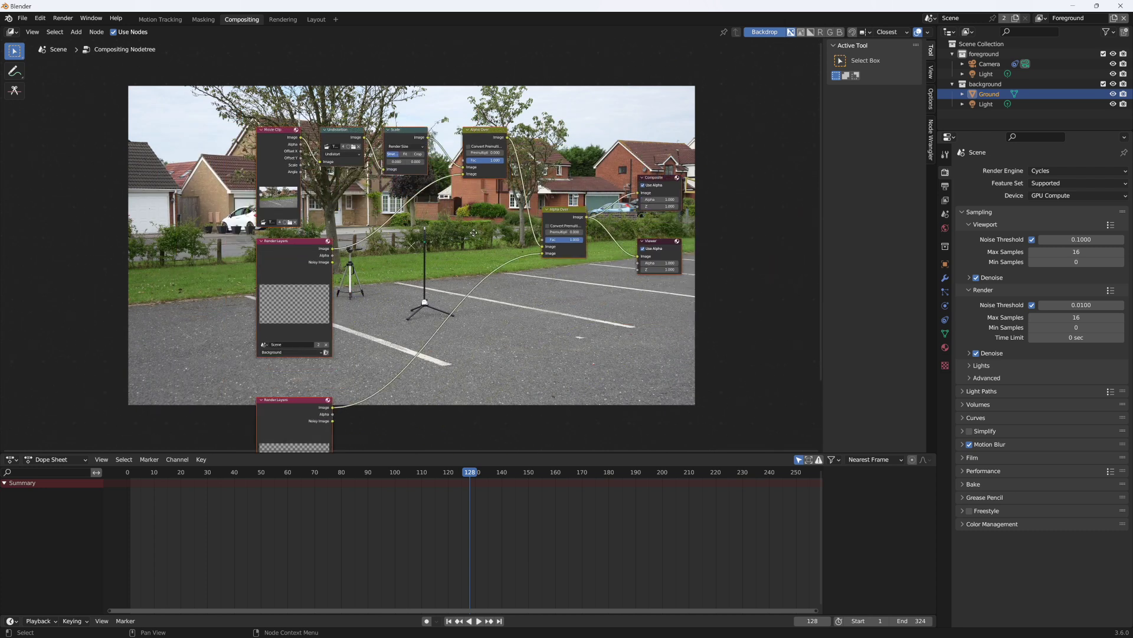
pyautogui.scroll(4, 394, 261)
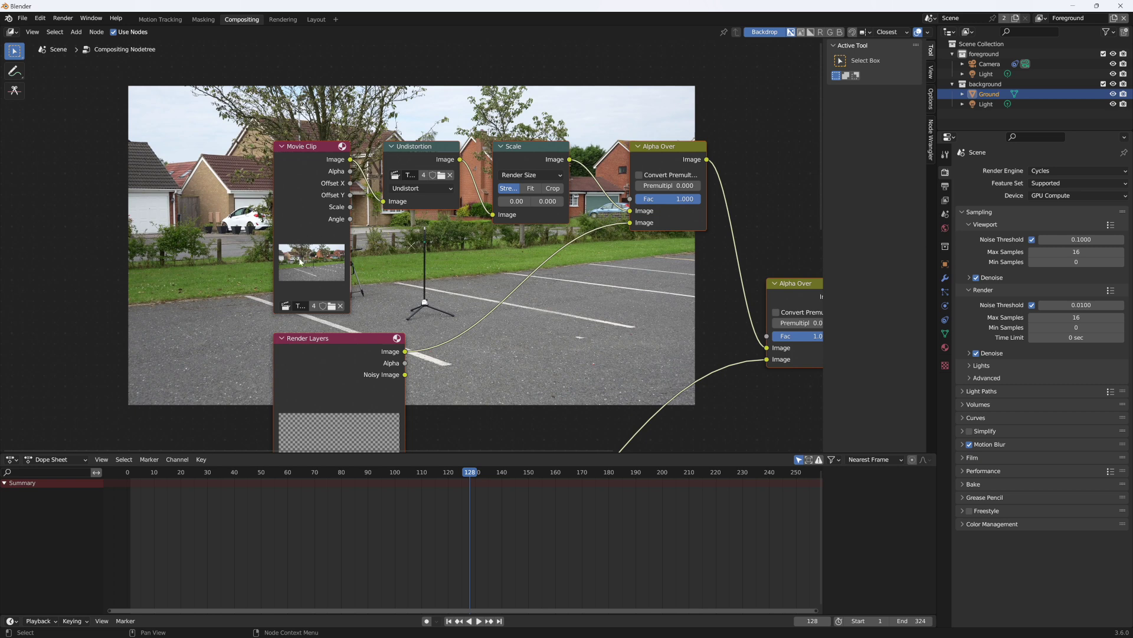
pyautogui.moveTo(611, 312); pyautogui.dragTo(448, 177, button='middle')
pyautogui.scroll(-2, 312, 296)
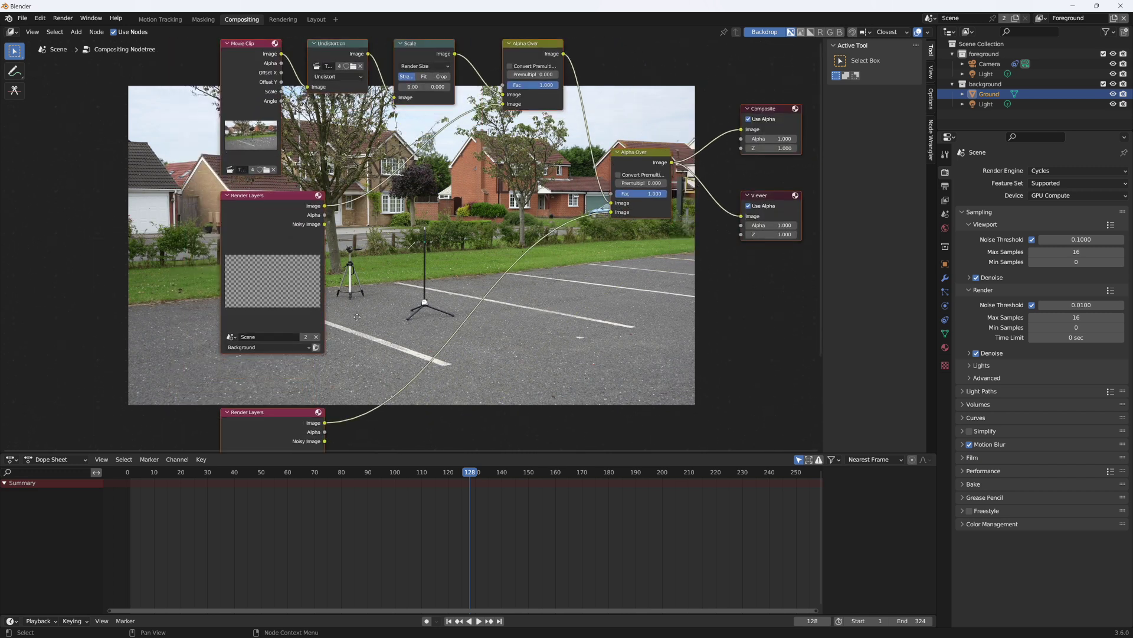
pyautogui.keyDown('shift'); pyautogui.moveTo(312, 297); pyautogui.dragTo(301, 170, button='middle'); pyautogui.keyUp('shift')
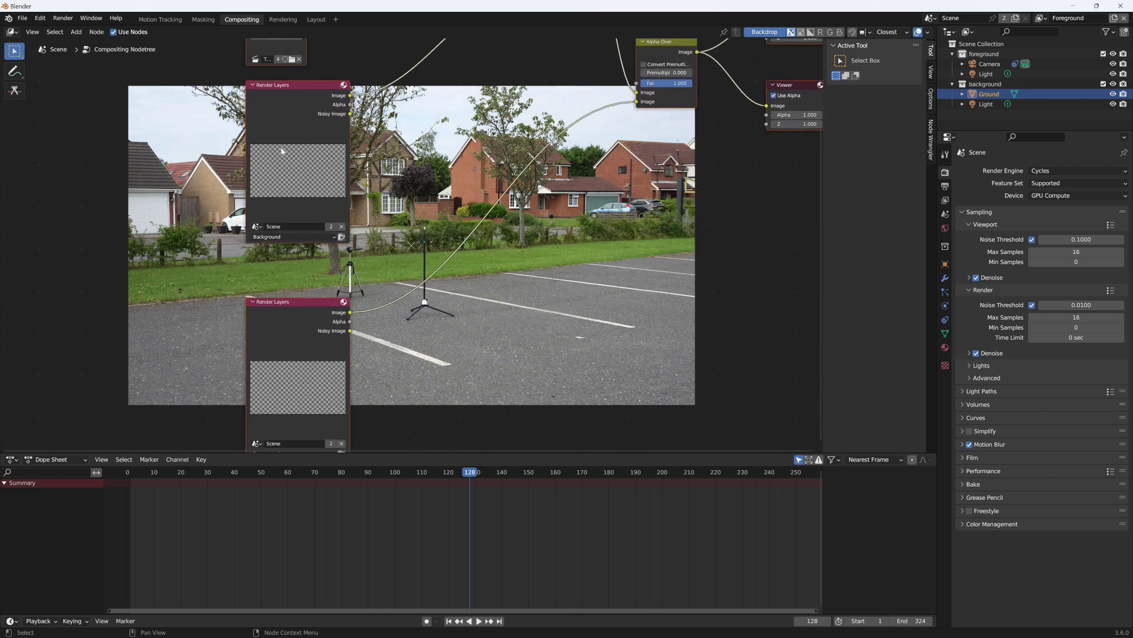
# Return to Layout and open the BlenderKit panel in the 3D view sidebar
pyautogui.hotkey('ctrl', 'pagedown')
pyautogui.hotkey('ctrl', 'pagedown')
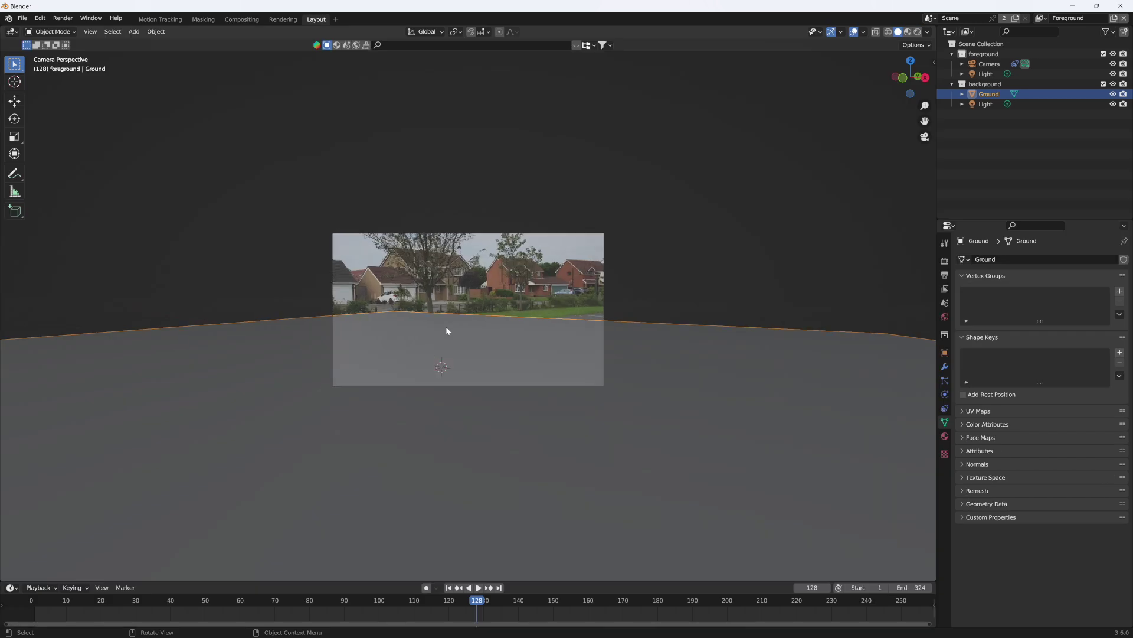
pyautogui.scroll(5, 445, 325)
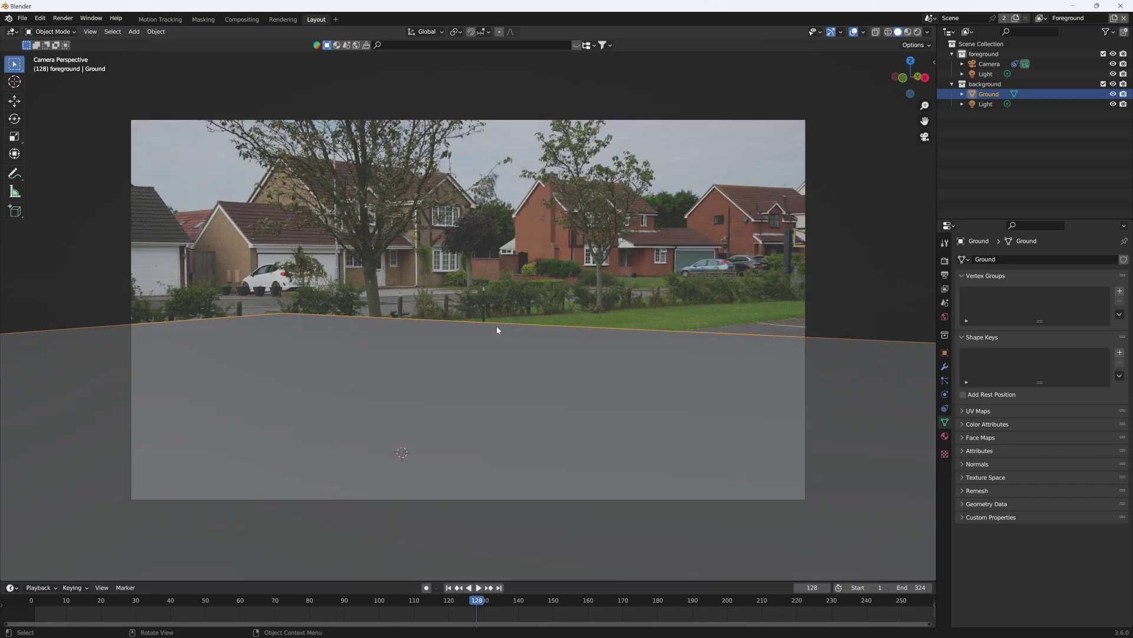
pyautogui.press('n')
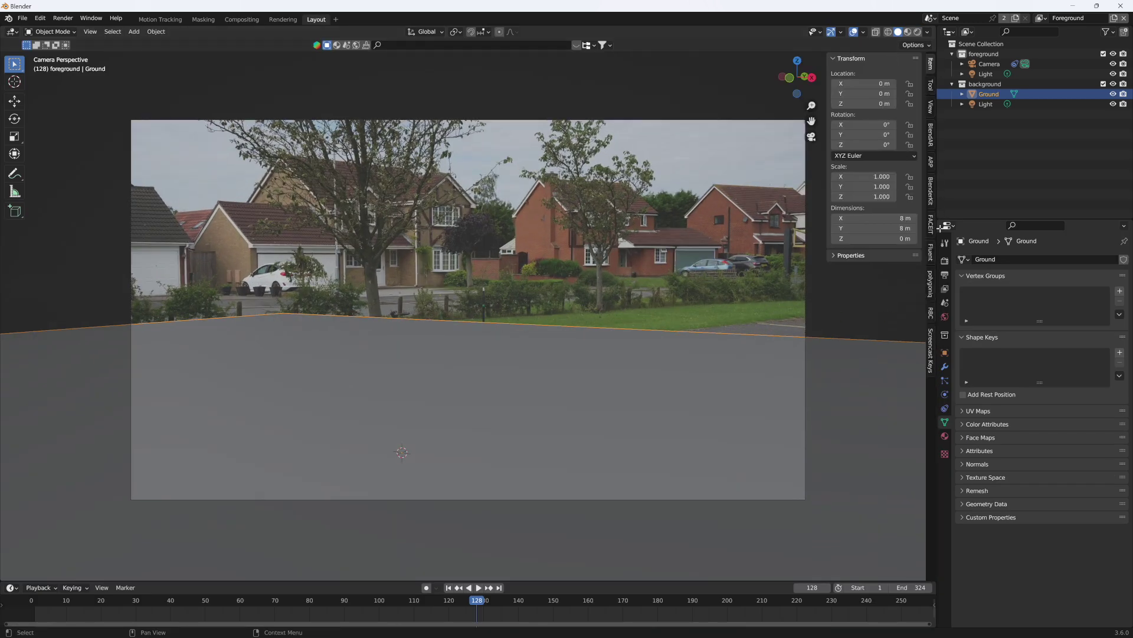
pyautogui.click(932, 190)
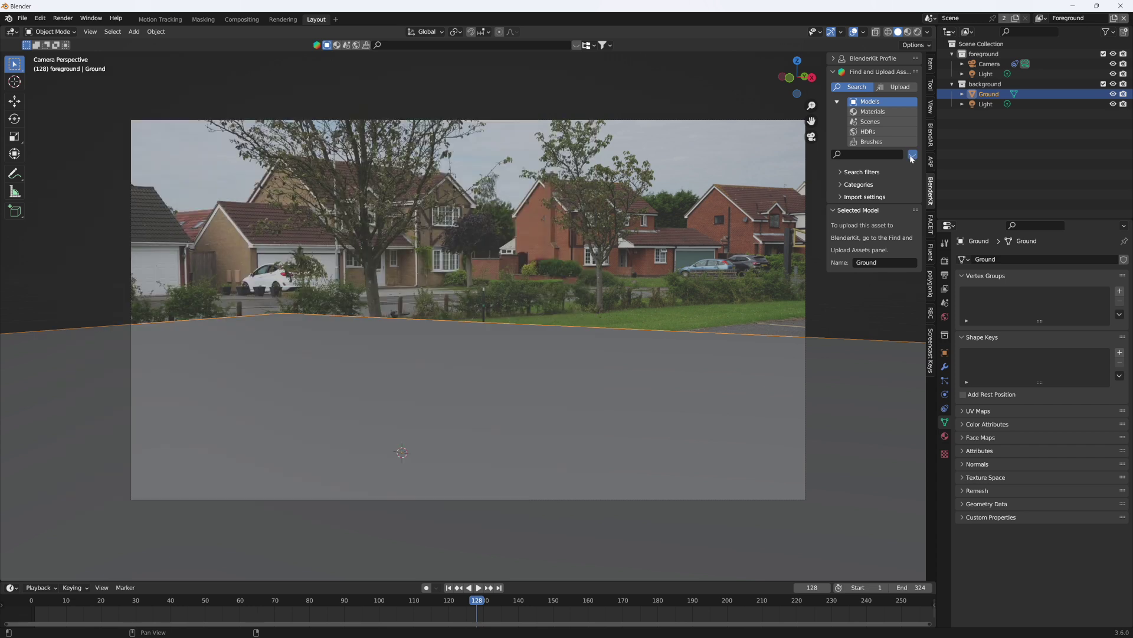
# Search BlenderKit models for 'ferrari'
pyautogui.click(913, 155)
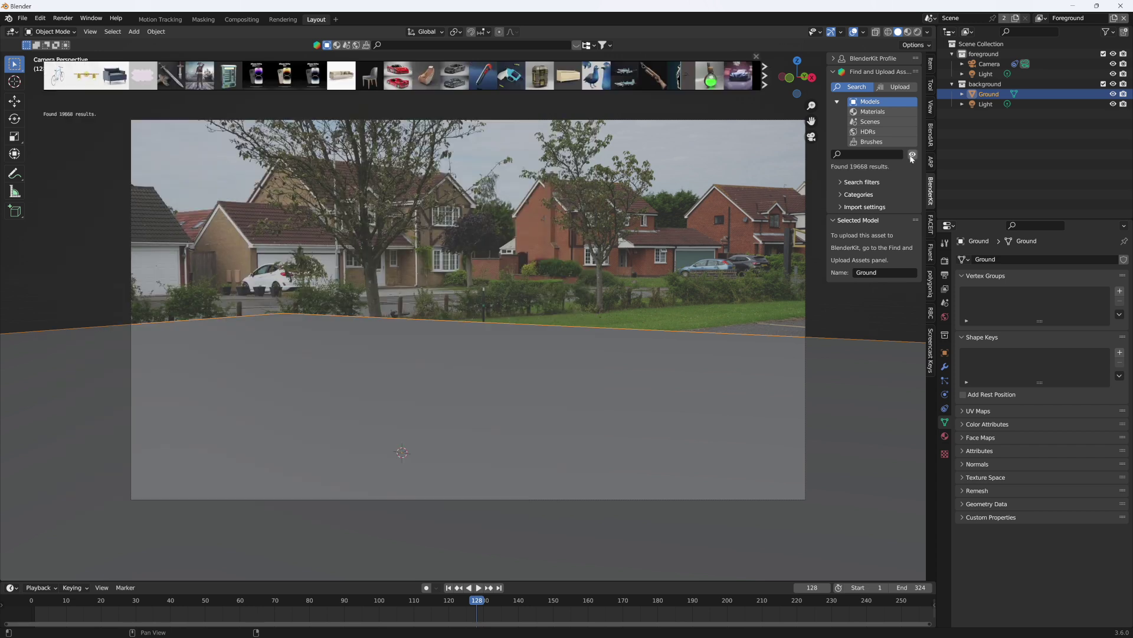
pyautogui.click(865, 183)
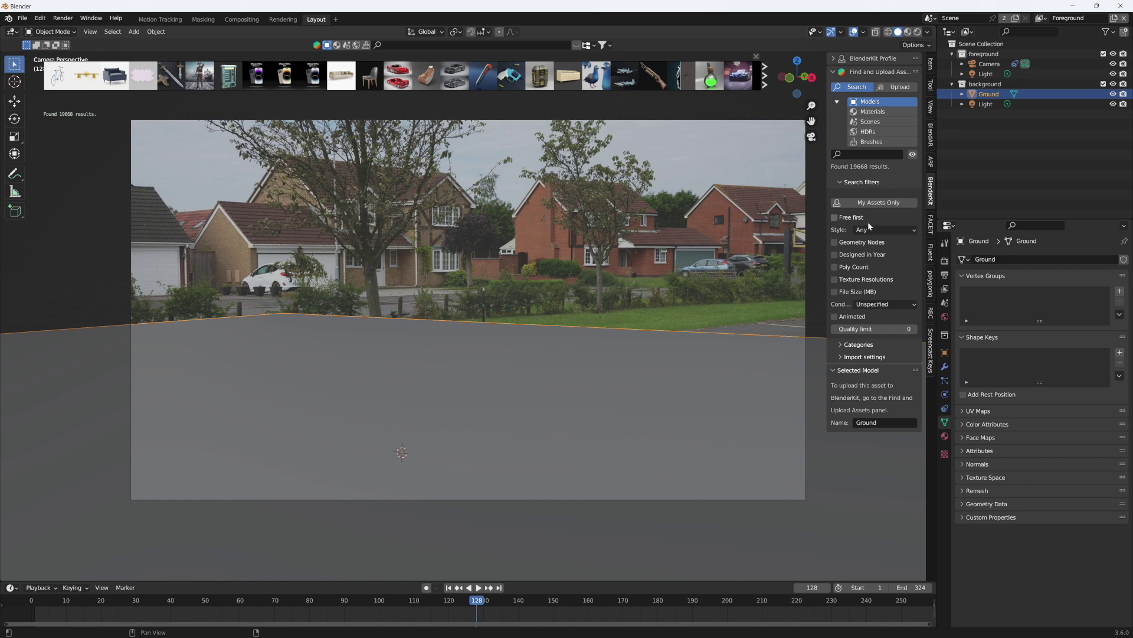
pyautogui.click(869, 156)
pyautogui.write('ferrari')
pyautogui.press('Return')
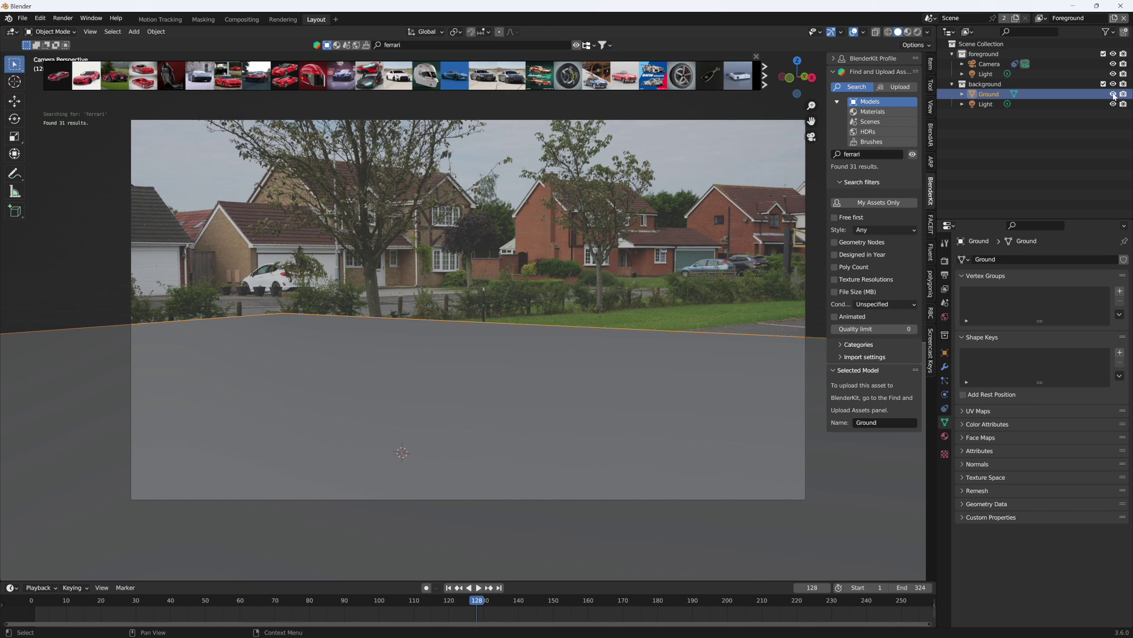
# Hide Ground and drop the Ferrari 296 GTB GT3 Version PL into the foreground collection
pyautogui.click(1114, 94)
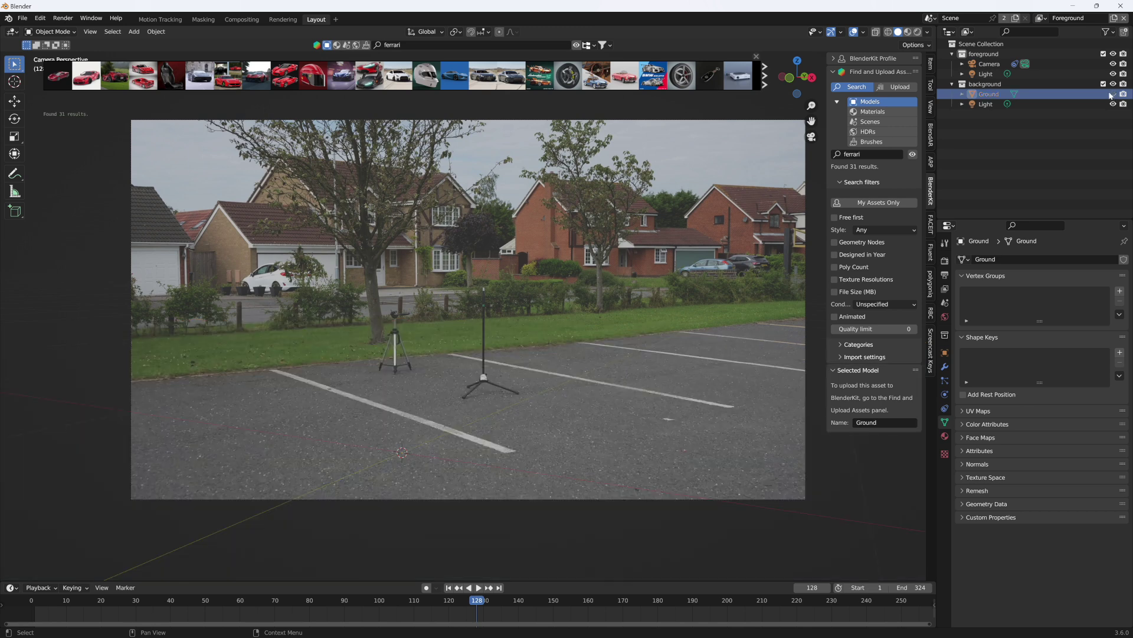
pyautogui.click(986, 54)
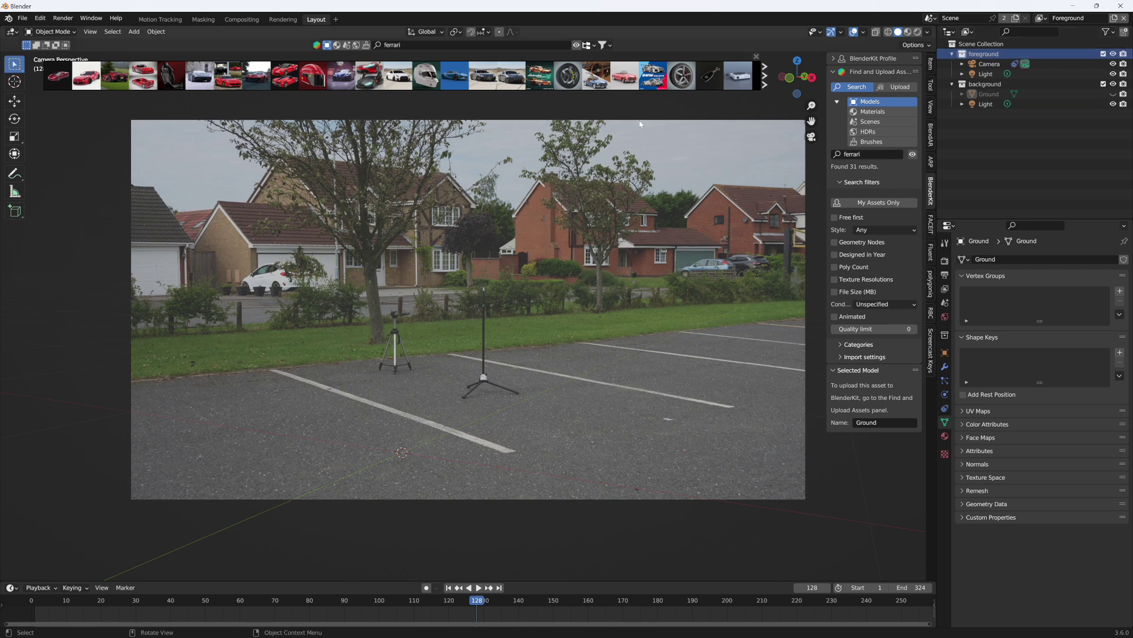
pyautogui.moveTo(82, 79)
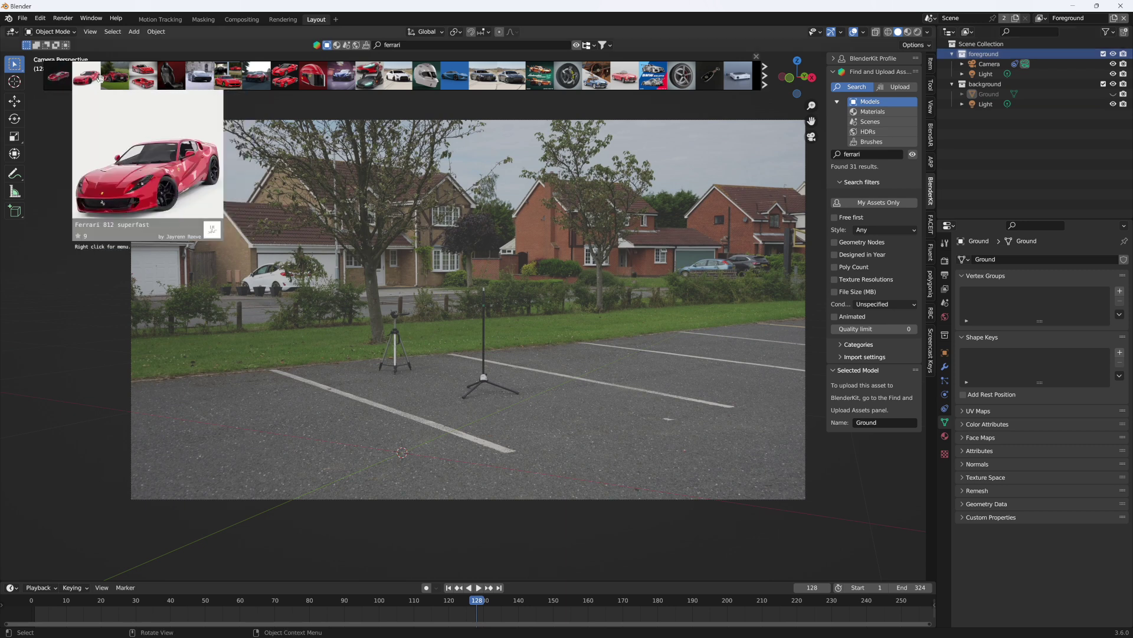
pyautogui.moveTo(252, 77)
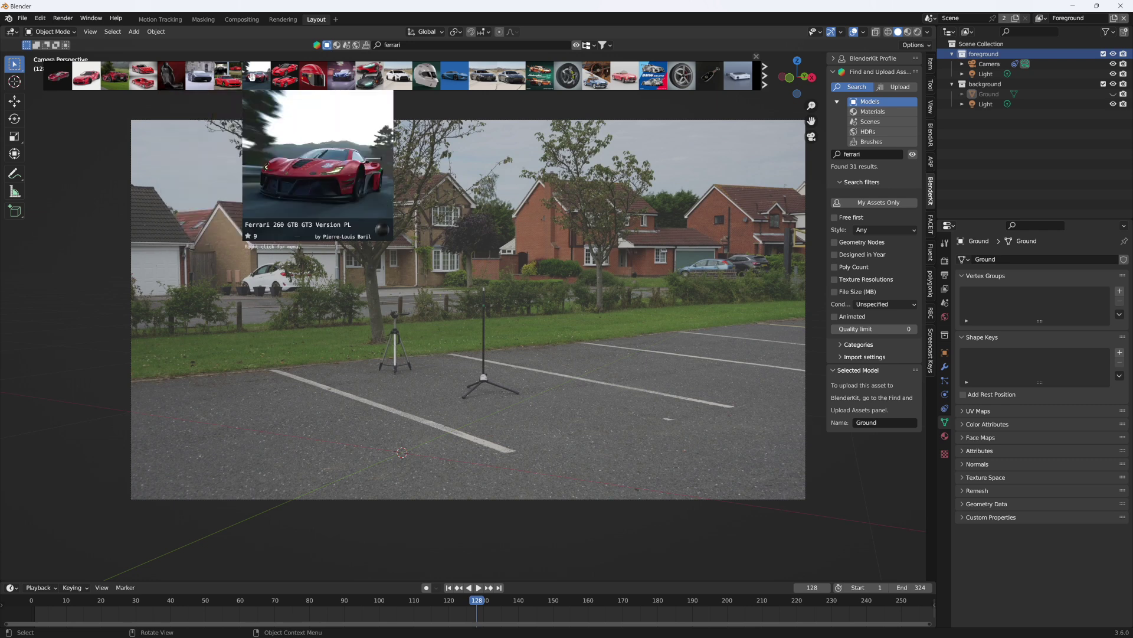
pyautogui.moveTo(252, 77); pyautogui.dragTo(485, 381)
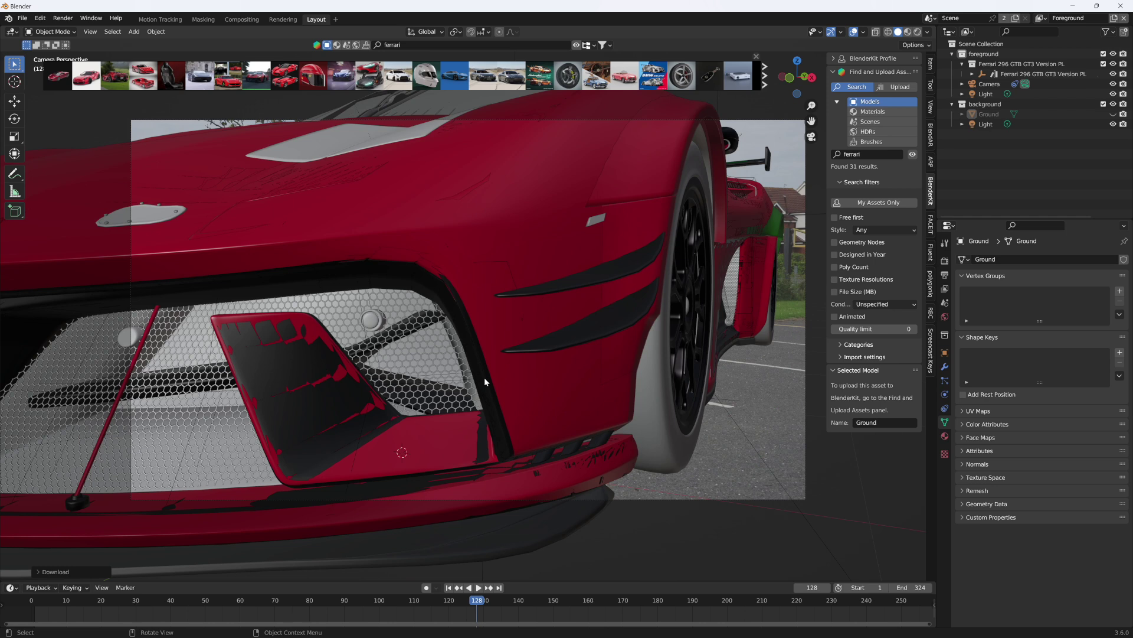
# Set the Ferrari's X, Y and Z scale to 0.35
pyautogui.click(1012, 76)
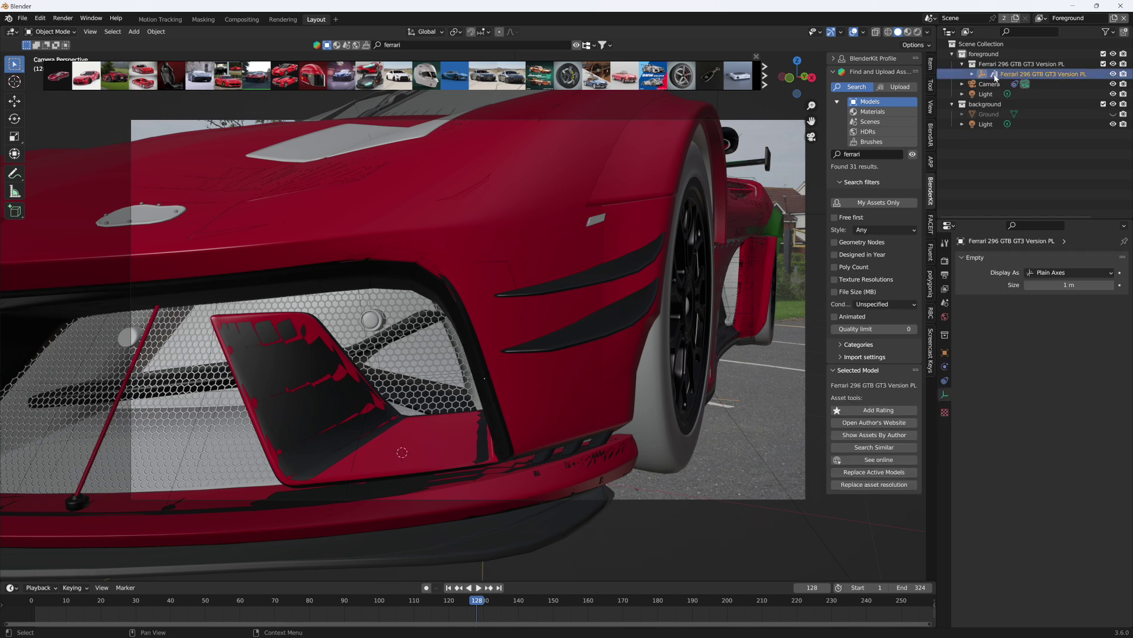
pyautogui.click(931, 64)
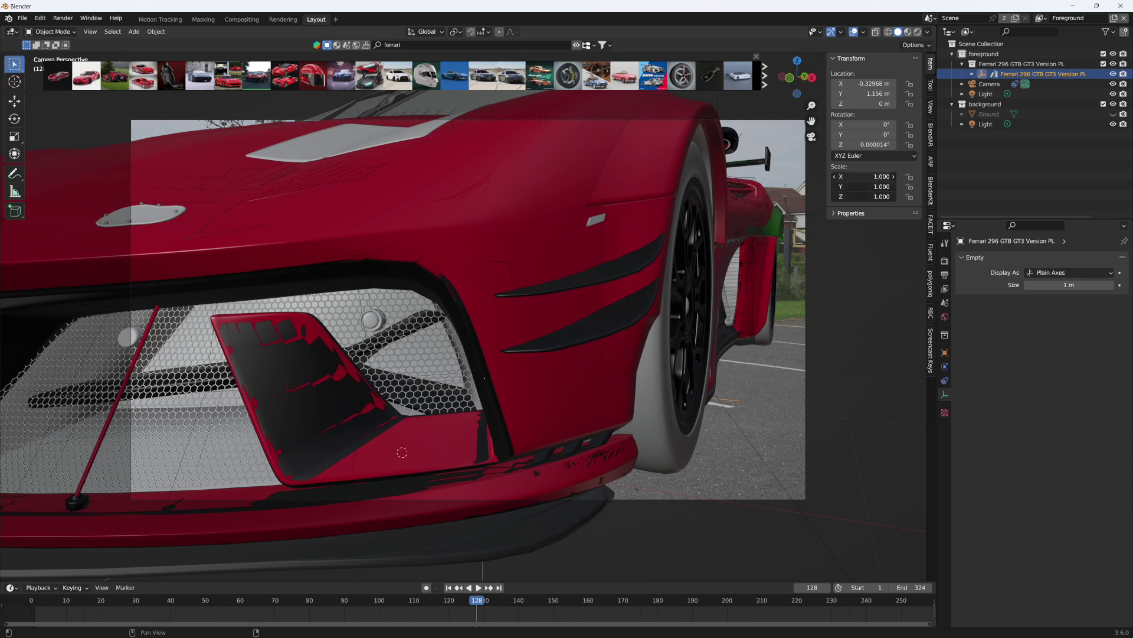
pyautogui.moveTo(865, 176); pyautogui.dragTo(865, 196)
pyautogui.write('.35')
pyautogui.press('Return')
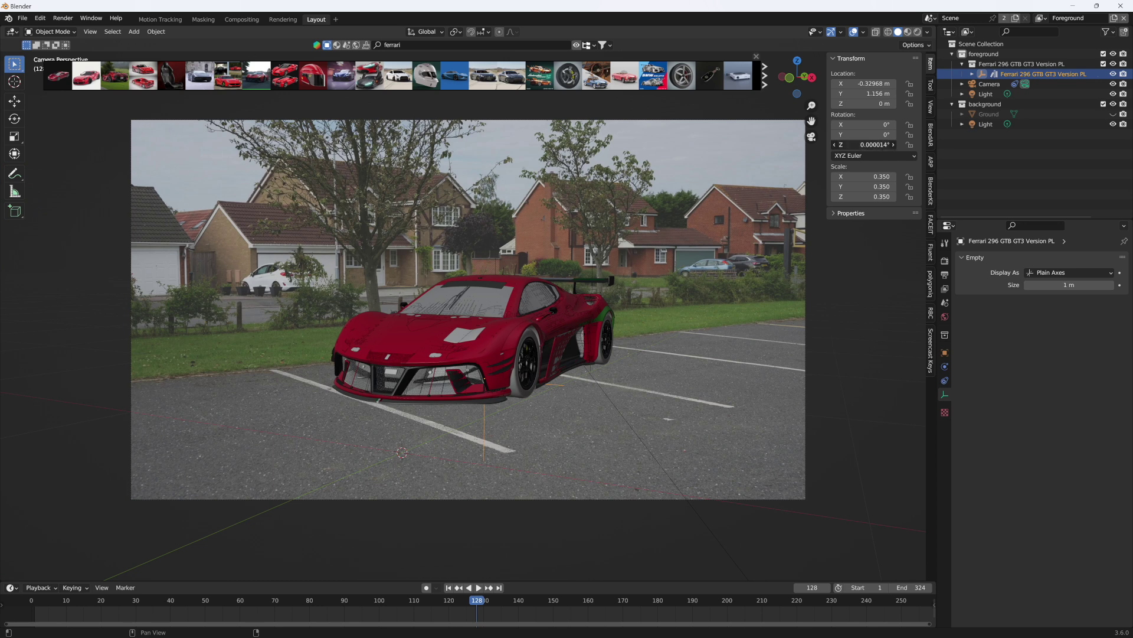
# Rotate the car to -295° on Z in X-ray view to align with the parking bays
pyautogui.moveTo(864, 145); pyautogui.dragTo(767, 144)
pyautogui.hotkey('shift', 'z')
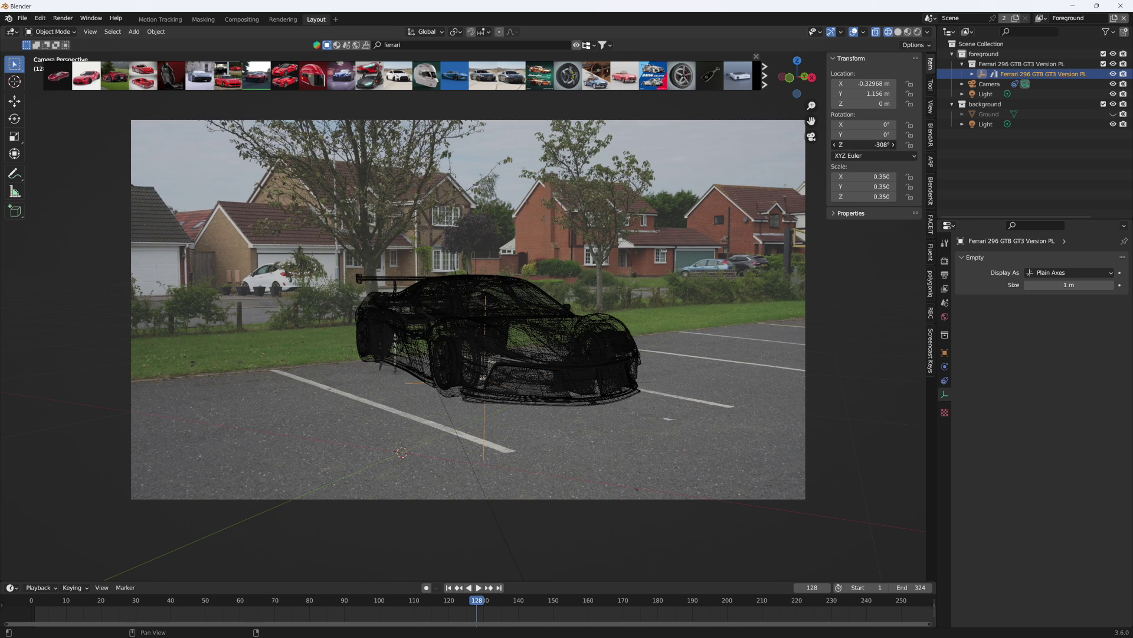
pyautogui.moveTo(865, 144); pyautogui.dragTo(878, 144)
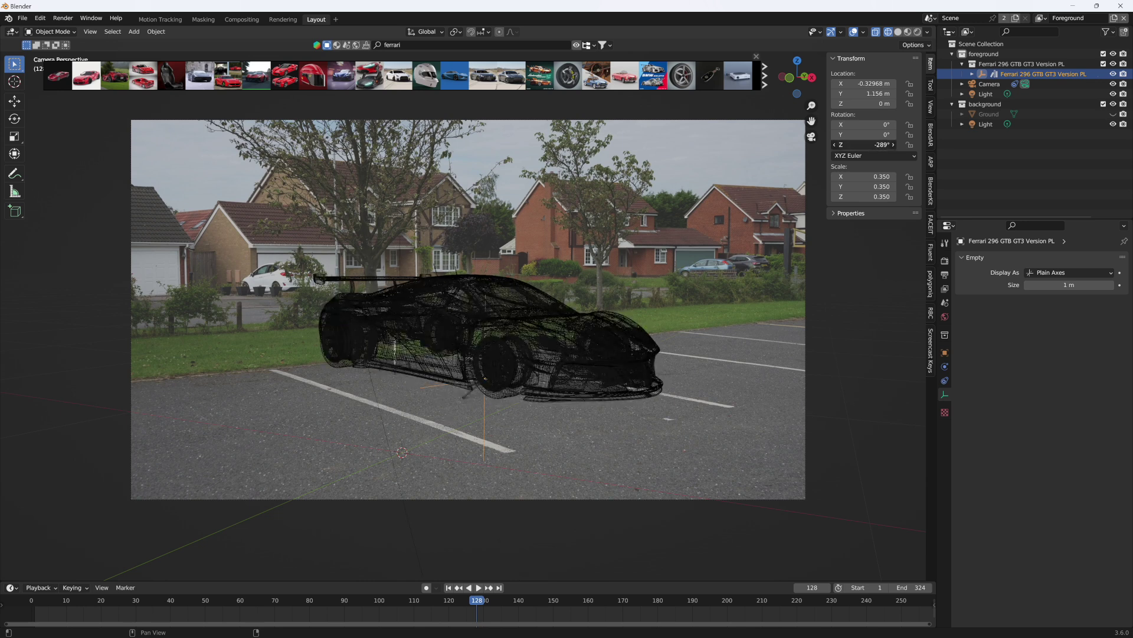
pyautogui.moveTo(864, 144); pyautogui.dragTo(880, 144)
pyautogui.moveTo(192, 601); pyautogui.dragTo(702, 600)
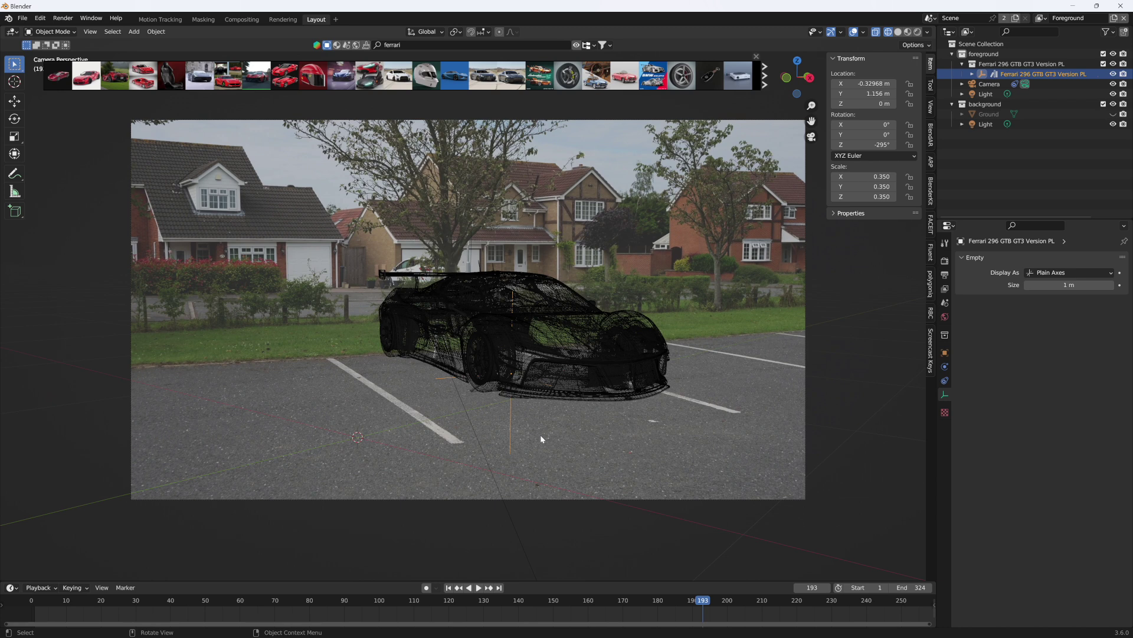
# Move the car across the lot into the parking space, keeping its height, and return to frame 127
pyautogui.press('g')
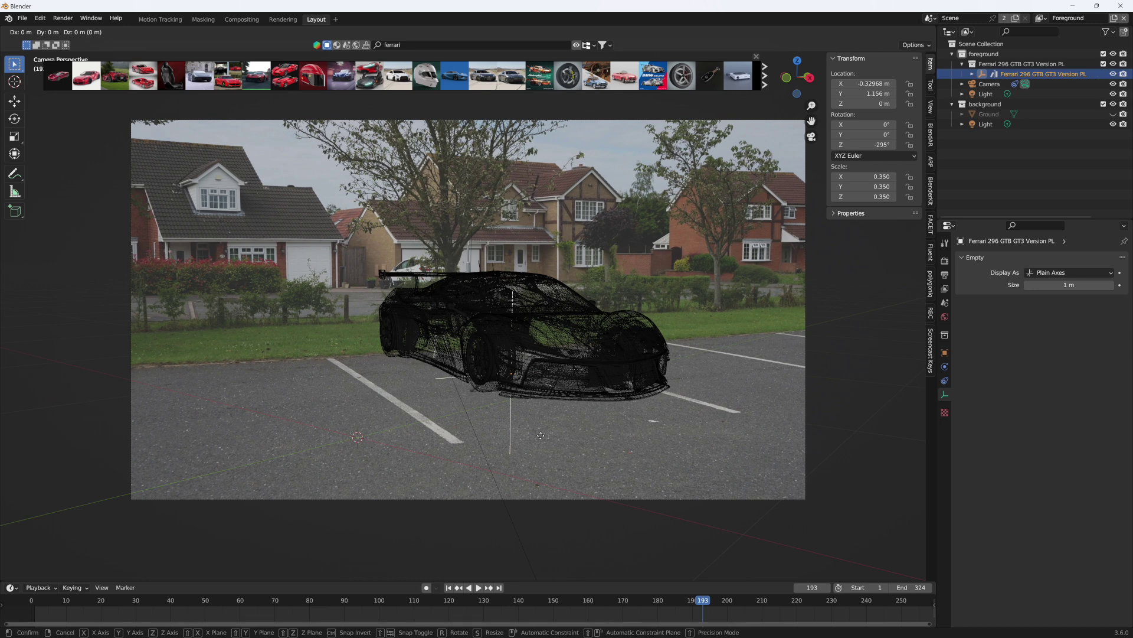
pyautogui.hotkey('shift', 'z')
pyautogui.moveTo(528, 439)
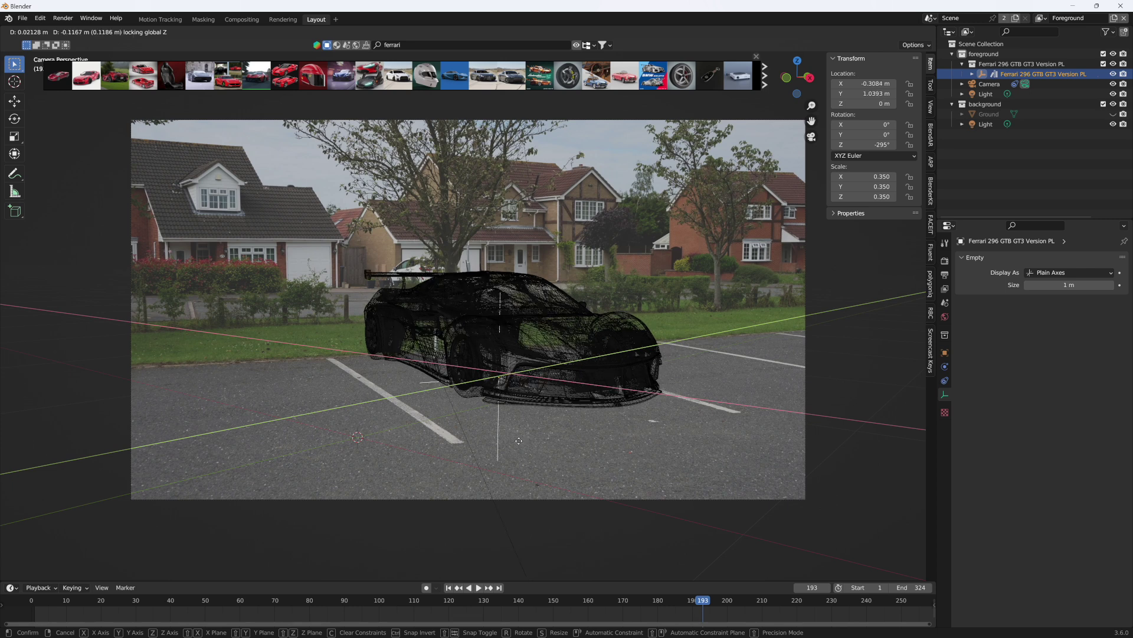
pyautogui.click(511, 472)
pyautogui.click(474, 604)
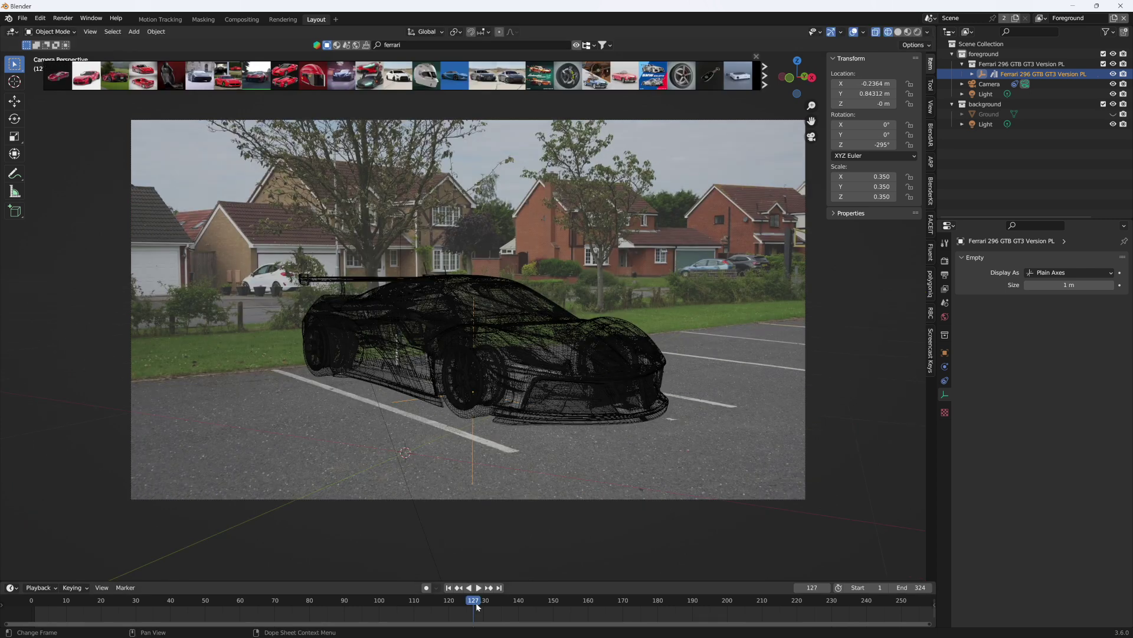
# Delete the point light and switch the viewport to Rendered shading
pyautogui.click(988, 95)
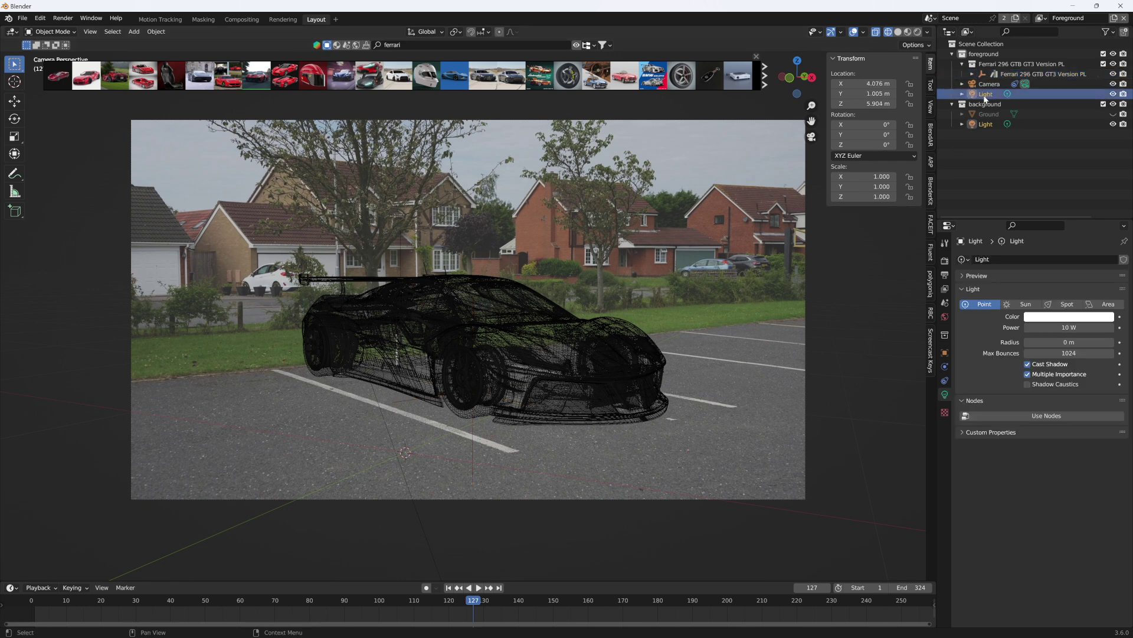
pyautogui.press('Delete')
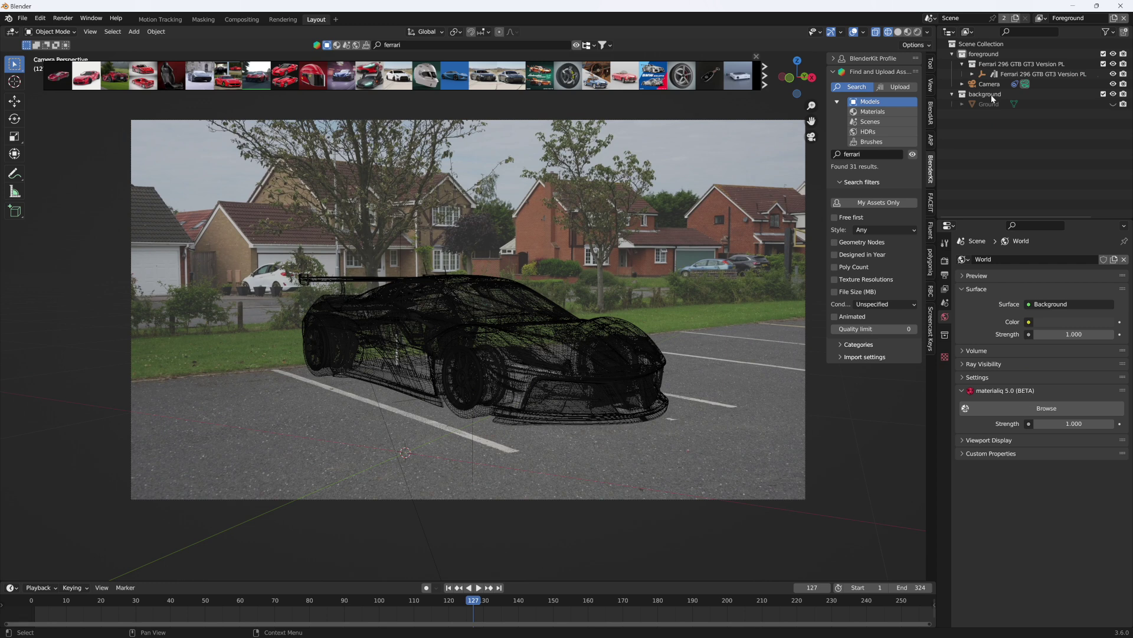
pyautogui.click(917, 33)
# Search BlenderKit HDRs for 'train' and apply the Old Train Station HDR as the world
pyautogui.click(873, 132)
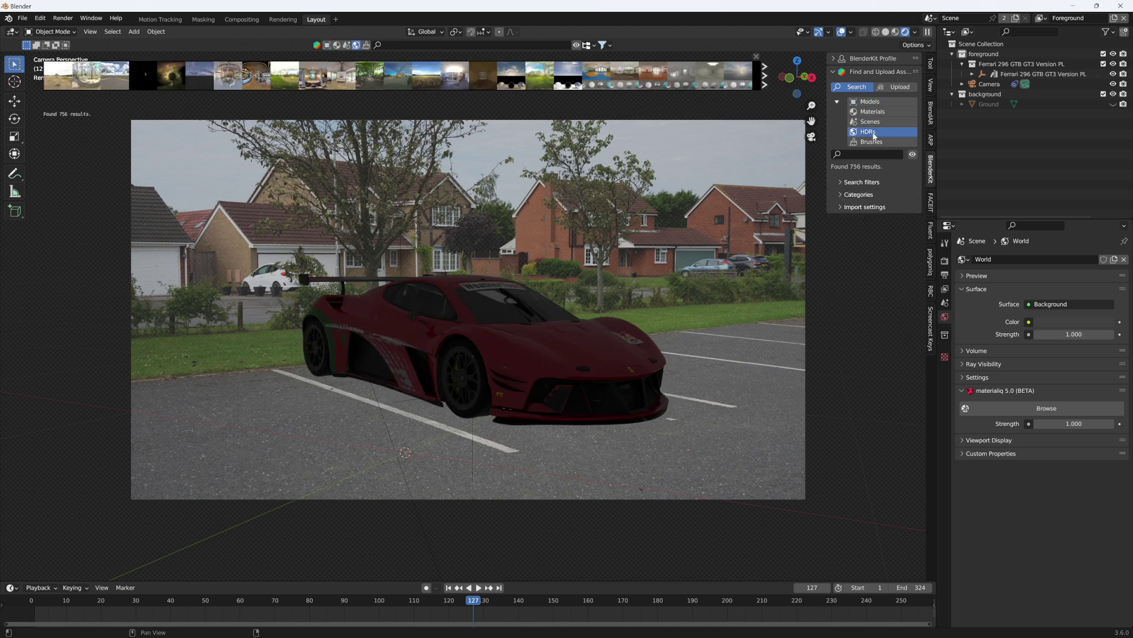
pyautogui.moveTo(245, 82)
pyautogui.moveTo(575, 70)
pyautogui.write('r')
pyautogui.press('BackSpace')
pyautogui.write('rain')
pyautogui.press('Return')
pyautogui.moveTo(54, 75)
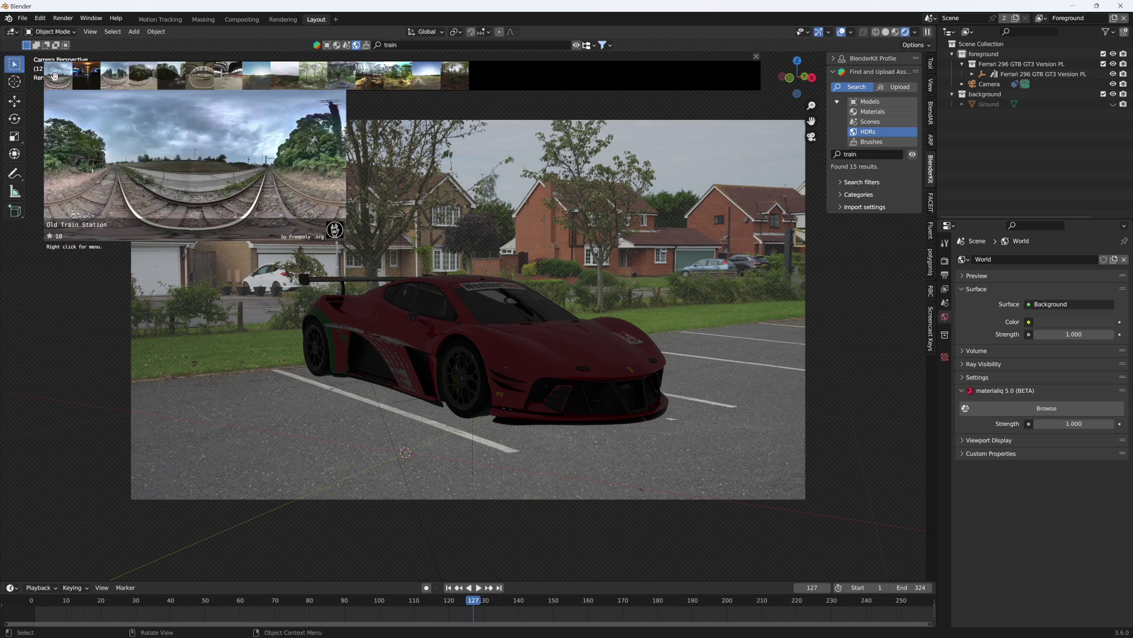
pyautogui.moveTo(53, 76); pyautogui.dragTo(507, 214)
pyautogui.click(497, 218)
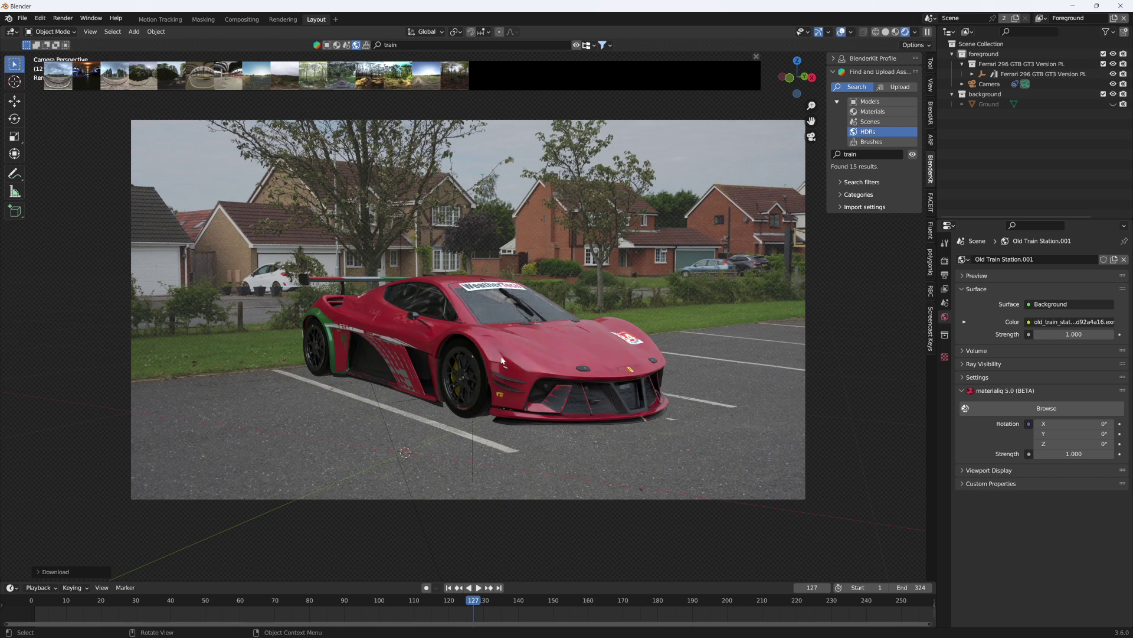
# Render frame 127 to check the Ferrari over the parking lot
pyautogui.press('F12')
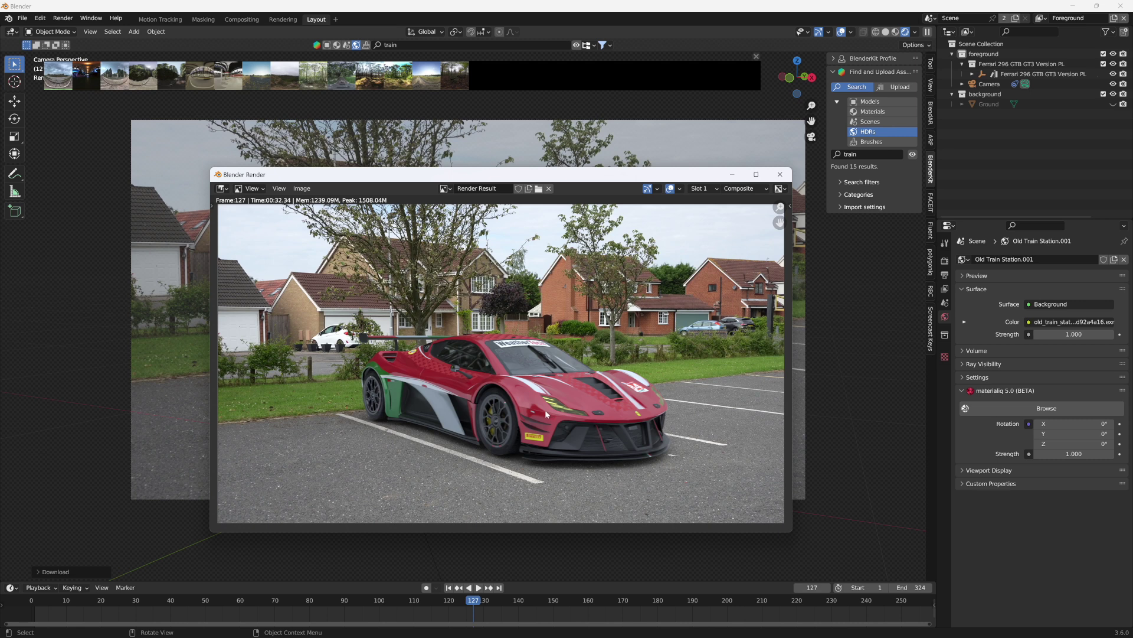
pyautogui.scroll(5, 547, 411)
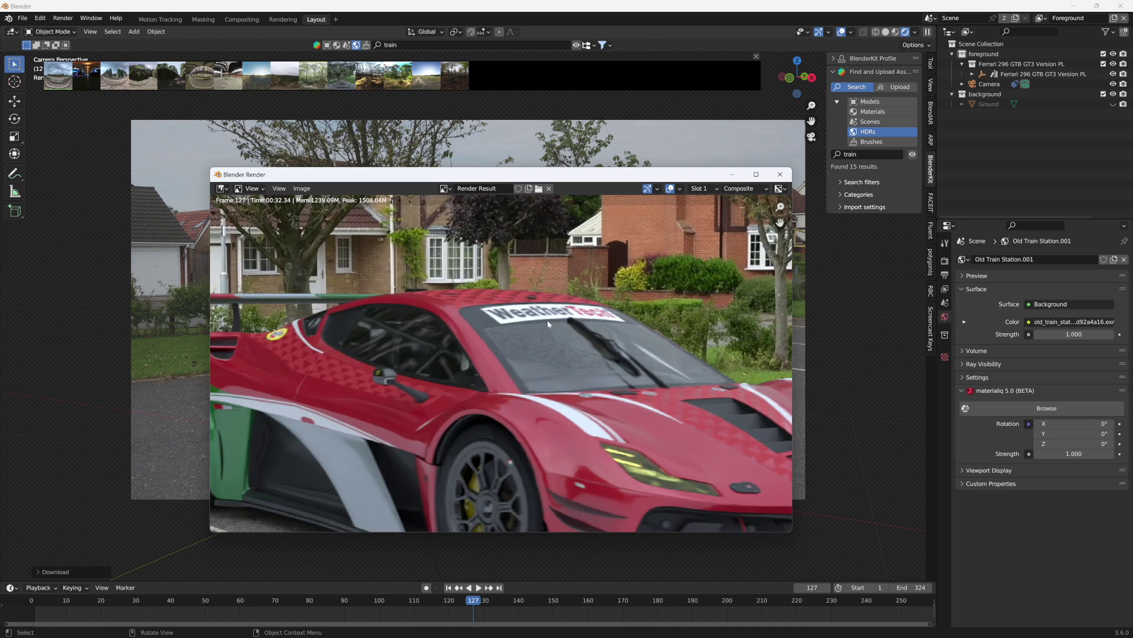
pyautogui.scroll(-5, 548, 321)
# Turn off Motion Blur in Render Properties and move the render window aside
pyautogui.click(946, 260)
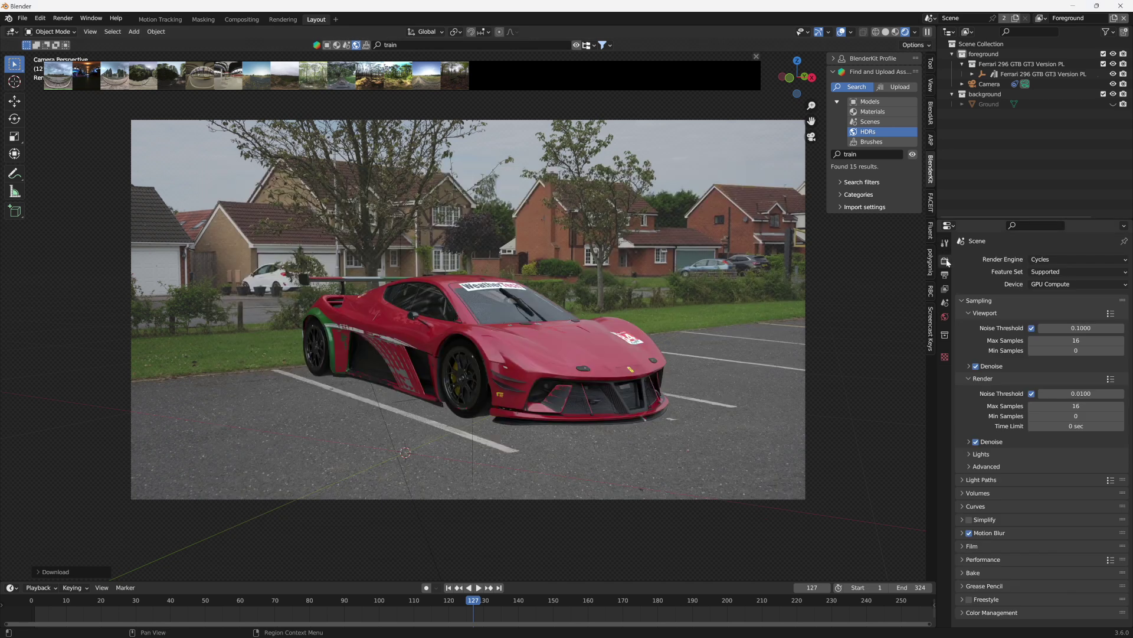
pyautogui.click(970, 533)
pyautogui.press('F11')
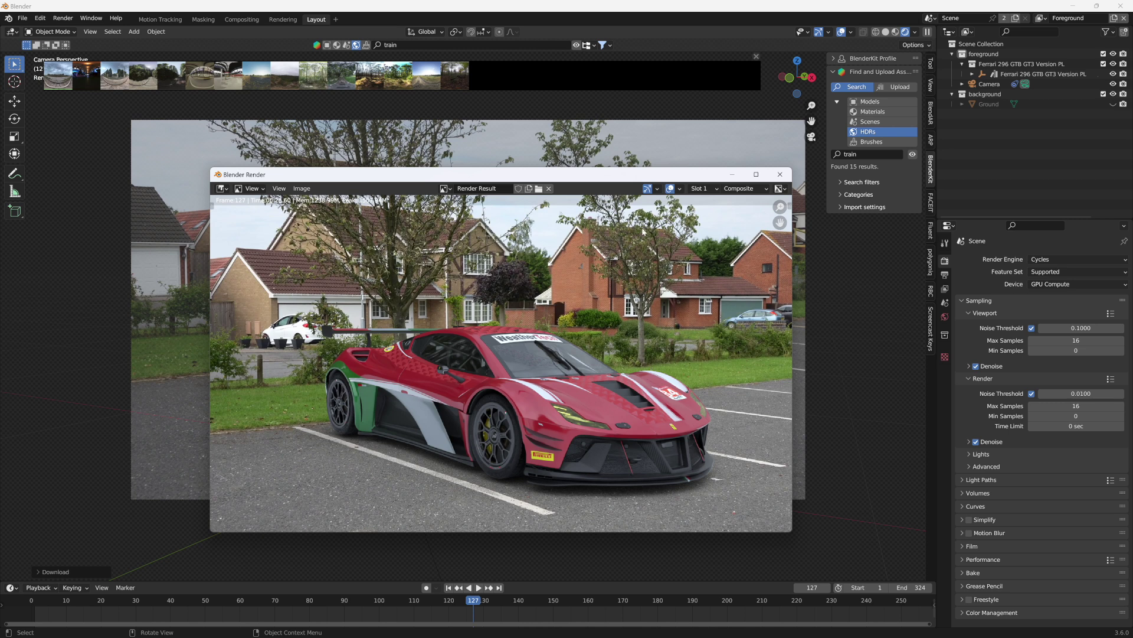
pyautogui.moveTo(595, 183); pyautogui.dragTo(1131, 201)
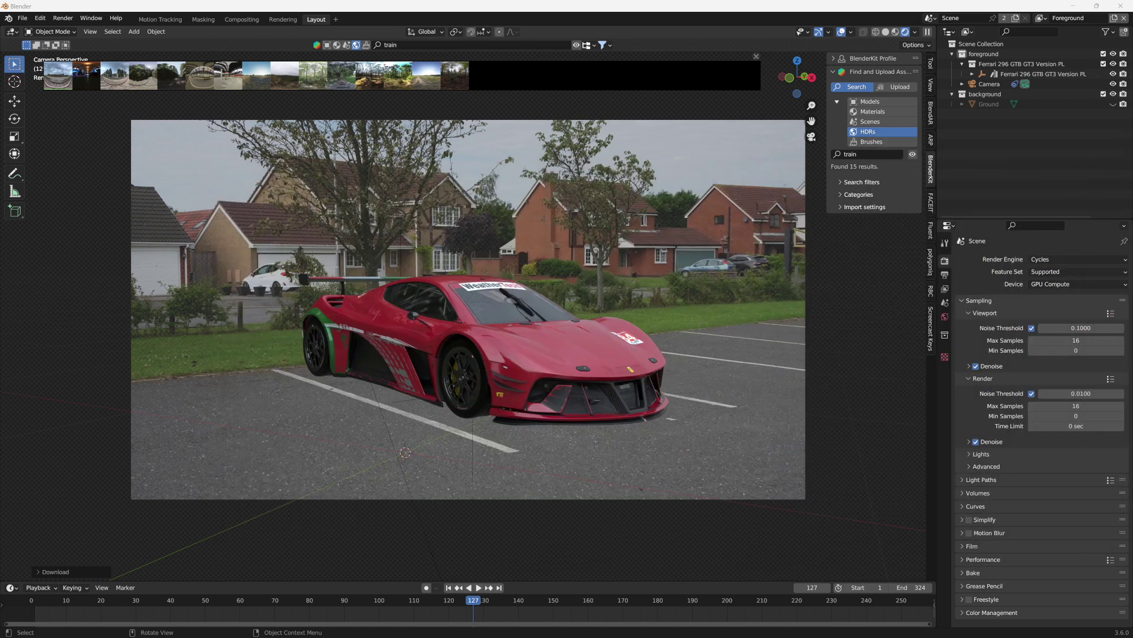
# Open the Compositing workspace and frame the node tree layering the car and shadow over the footage
pyautogui.click(245, 20)
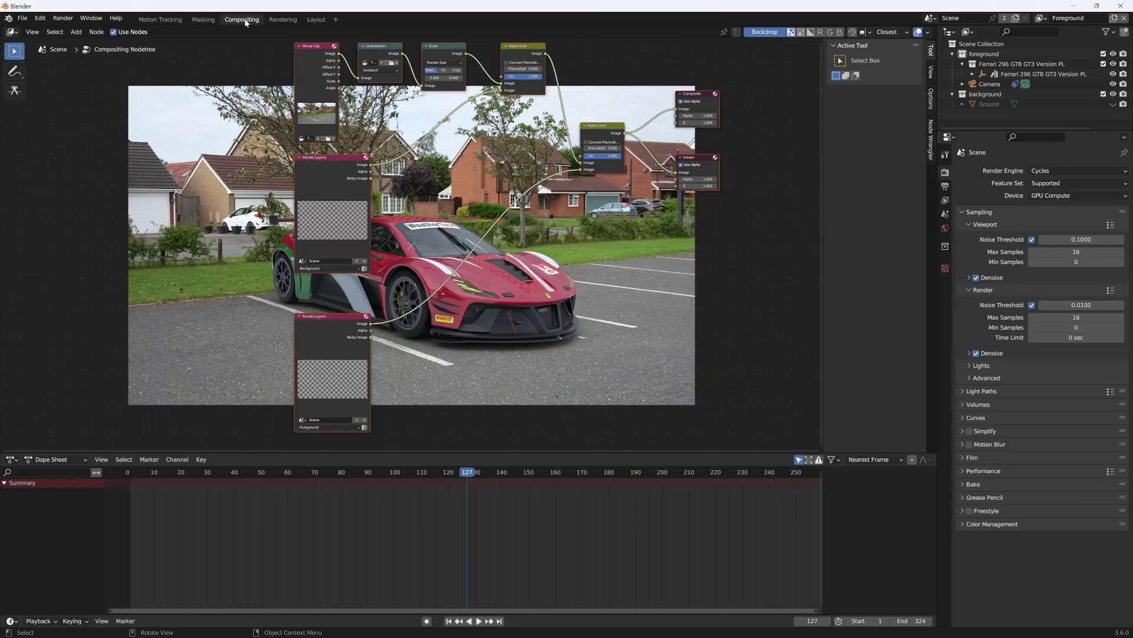
pyautogui.moveTo(395, 270); pyautogui.dragTo(284, 308, button='middle')
pyautogui.scroll(-1, 284, 308)
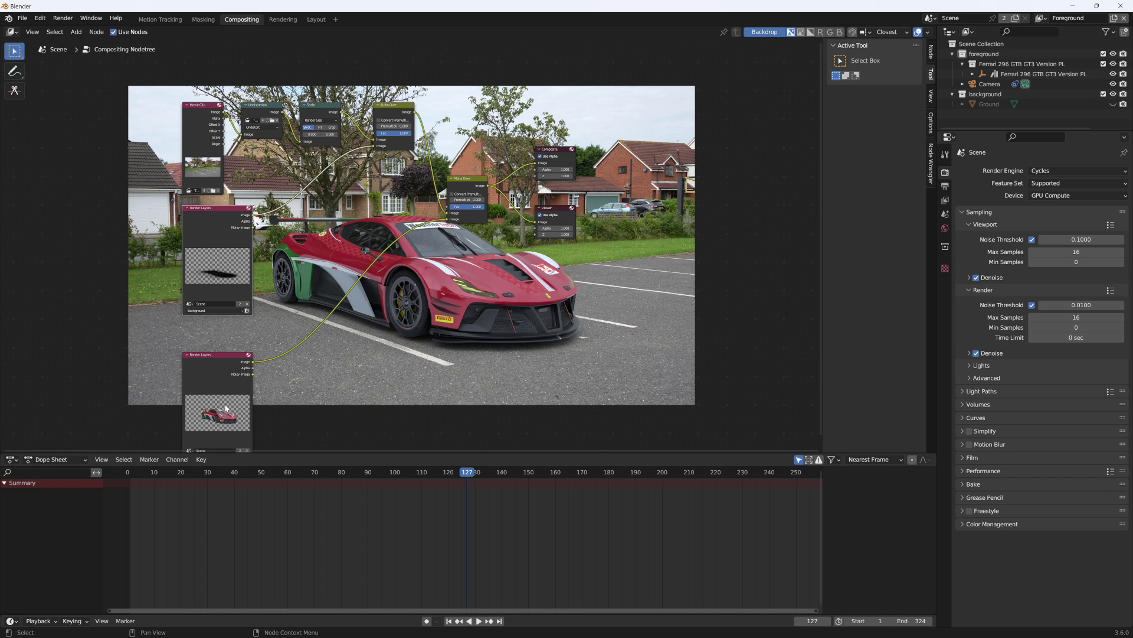
pyautogui.scroll(4, 385, 142)
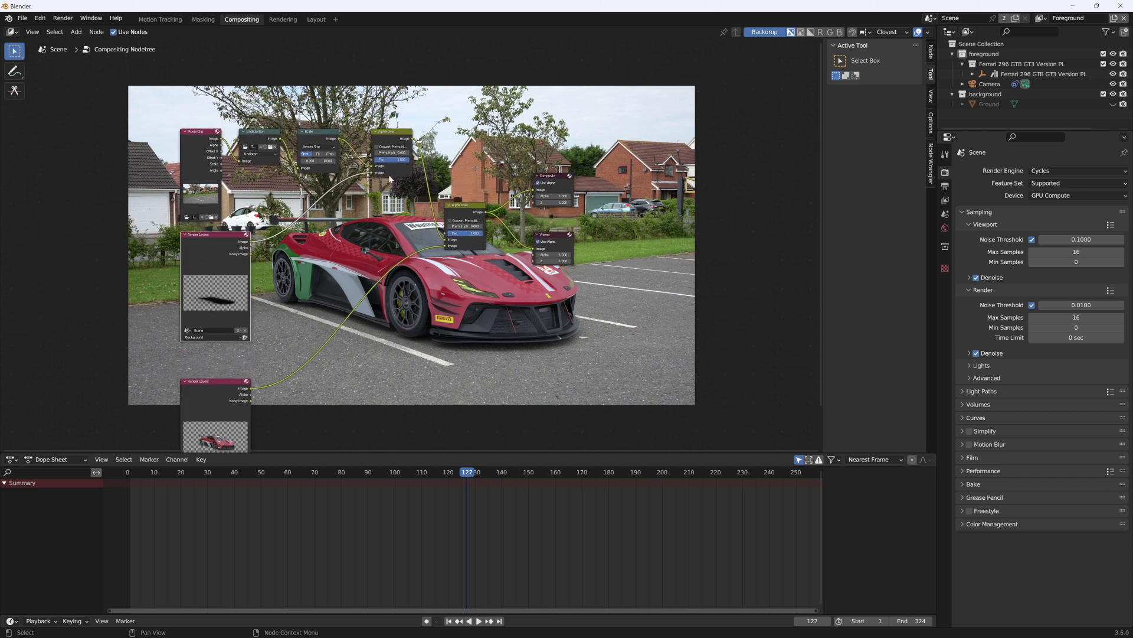
pyautogui.moveTo(415, 184)
pyautogui.mouseDown()
pyautogui.moveTo(400, 187)
pyautogui.moveTo(411, 187)
pyautogui.mouseUp()
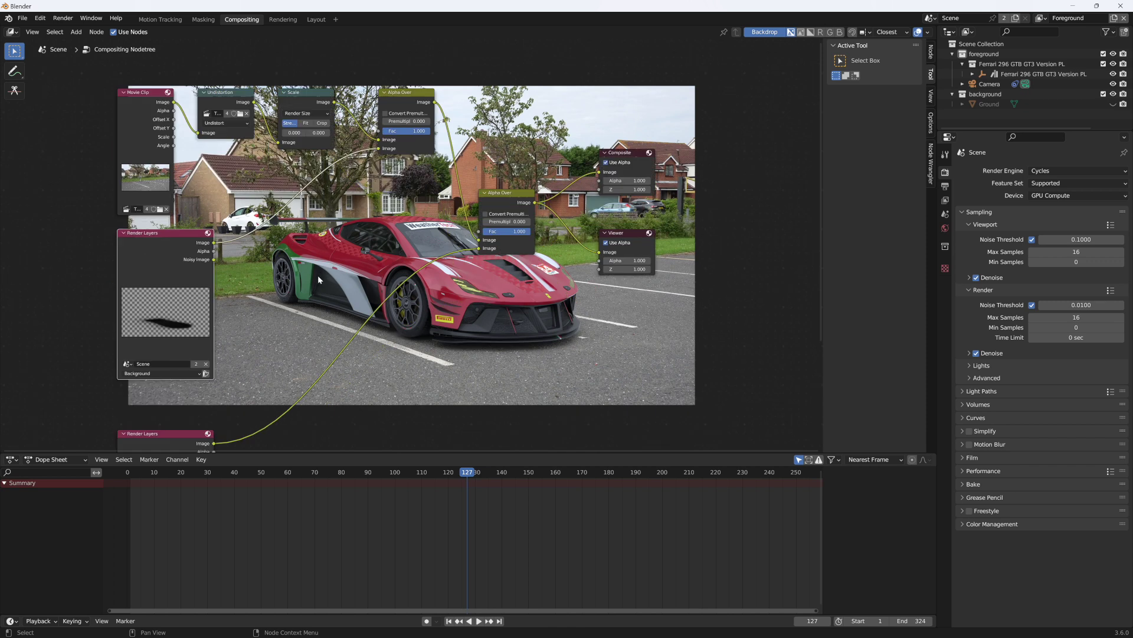
pyautogui.moveTo(409, 307); pyautogui.dragTo(397, 253, button='middle')
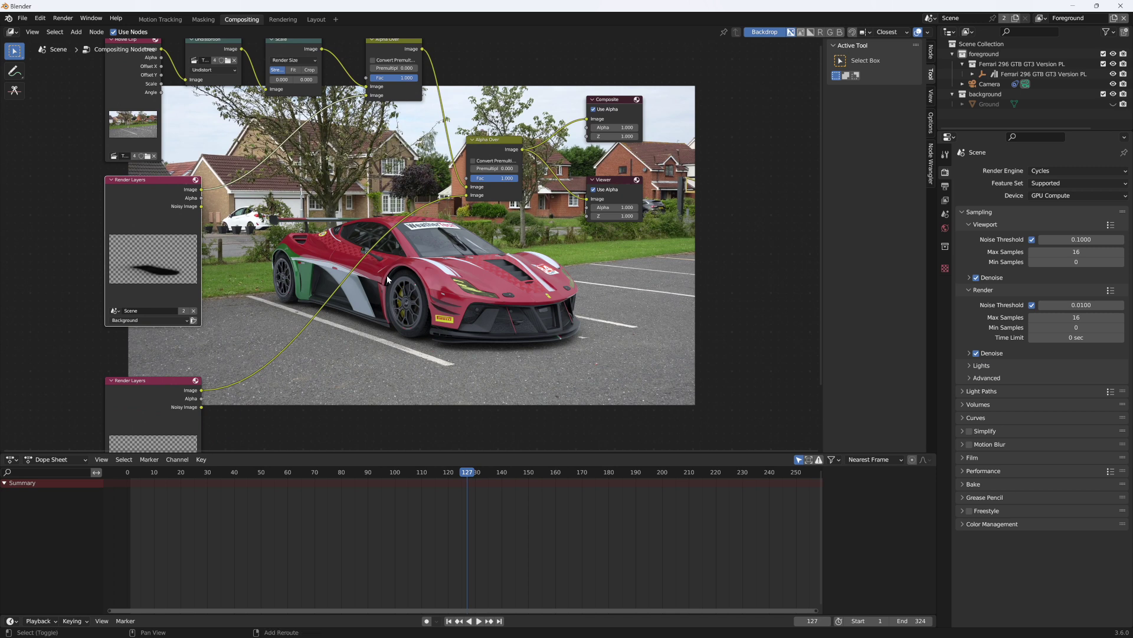
# Insert a Hue/Saturation/Value node on the car's Render Layers link and shift the hue to 0.329
pyautogui.hotkey('shift', 'a')
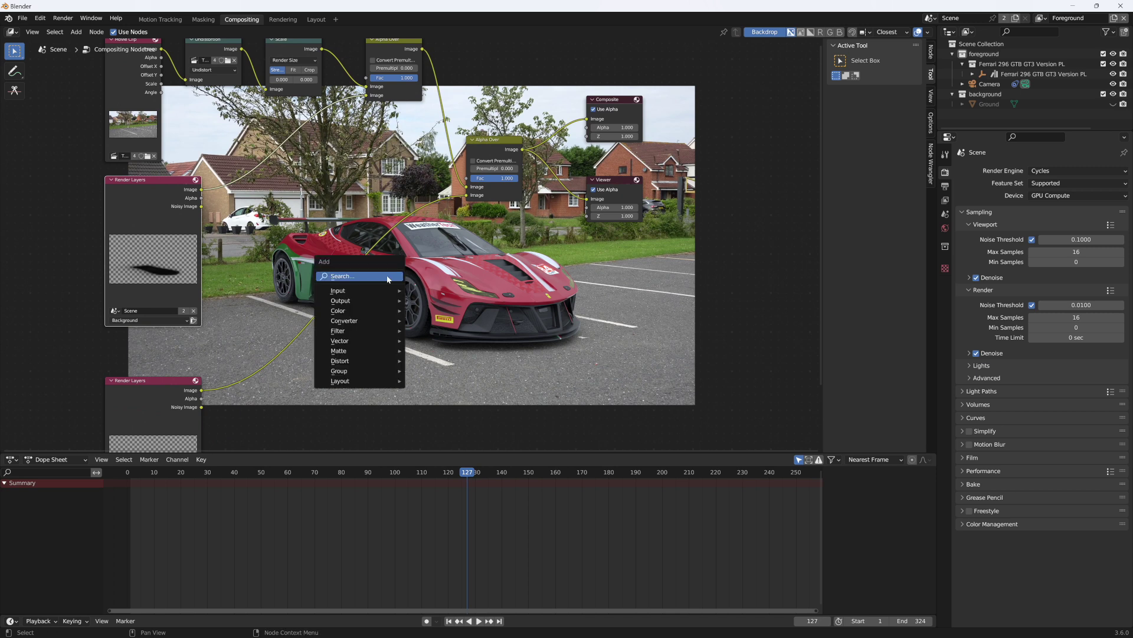
pyautogui.click(388, 277)
pyautogui.write('hue')
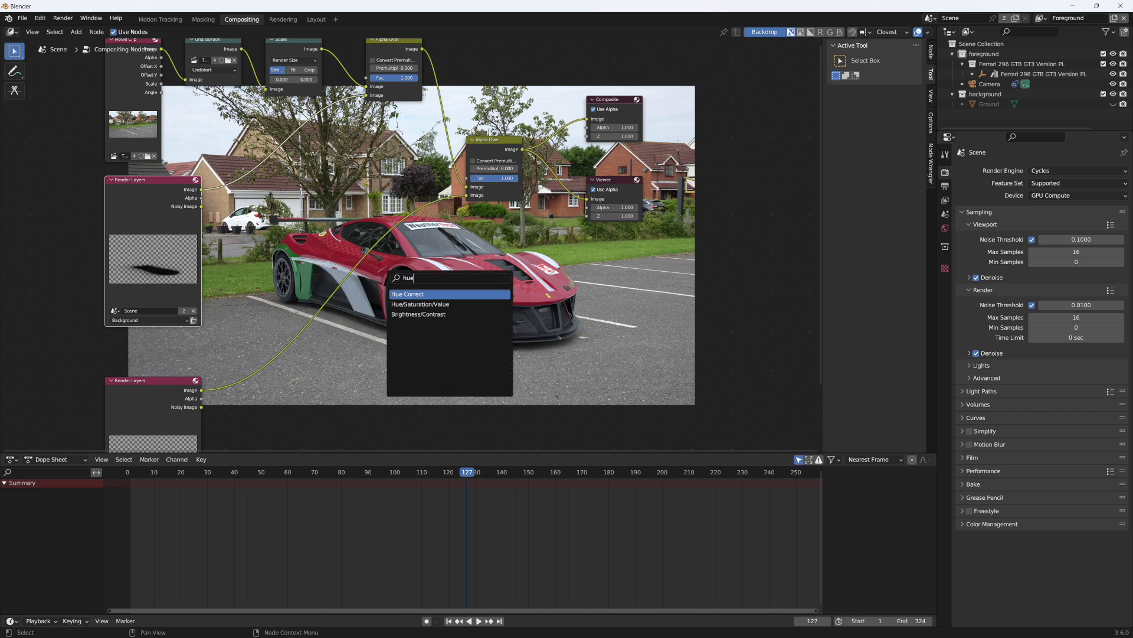
pyautogui.press('Down')
pyautogui.press('Return')
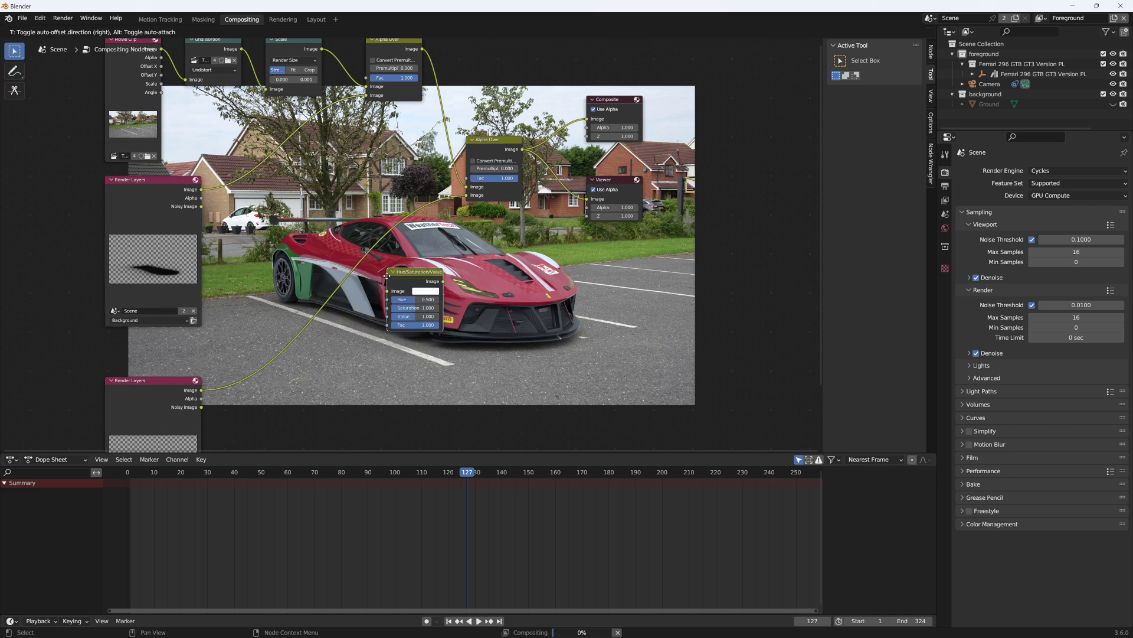
pyautogui.click(273, 310)
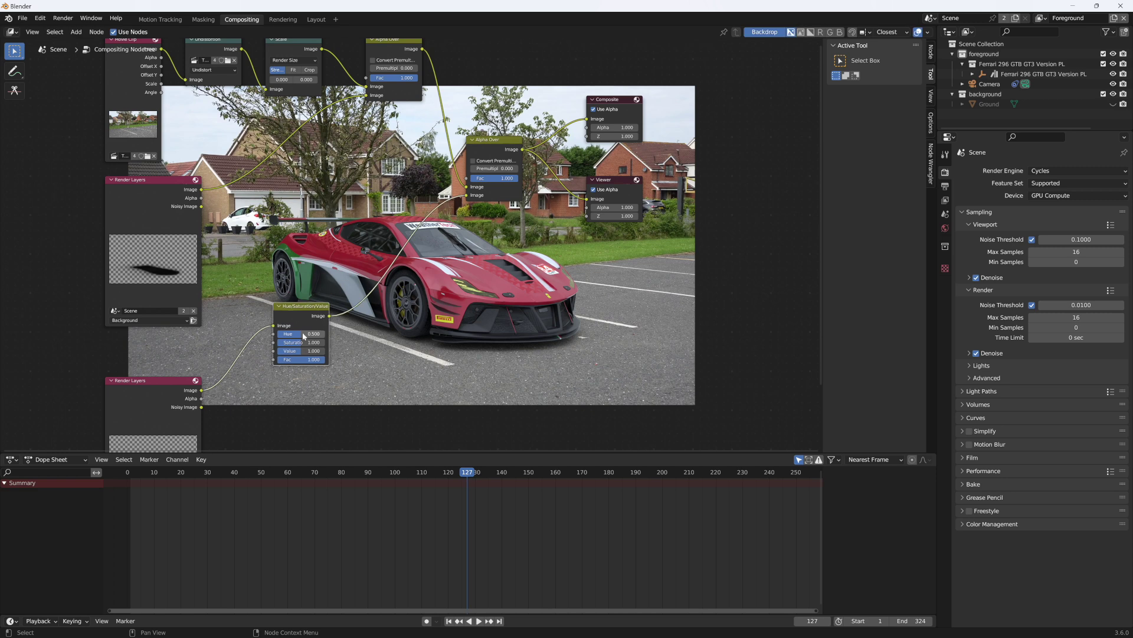
pyautogui.moveTo(299, 333)
pyautogui.mouseDown()
pyautogui.moveTo(317, 347)
pyautogui.moveTo(293, 337)
pyautogui.mouseUp()
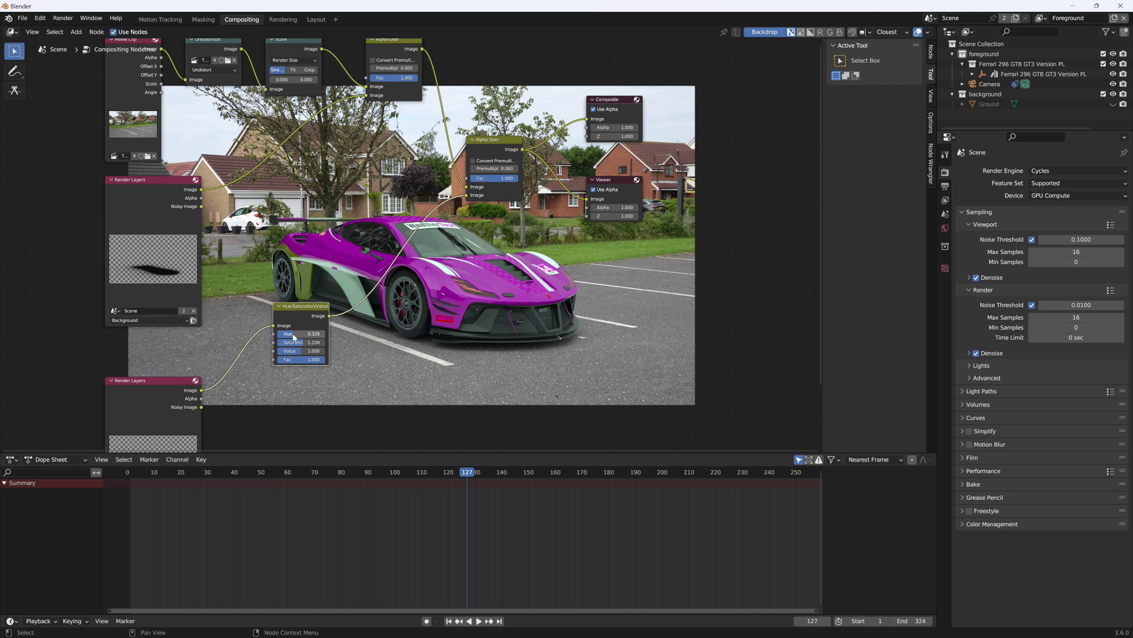
# Undo the hue shift and rearrange the tree, moving Composite and Viewer nodes to the right edge
pyautogui.press('BackSpace')
pyautogui.moveTo(294, 337); pyautogui.dragTo(153, 523, button='middle')
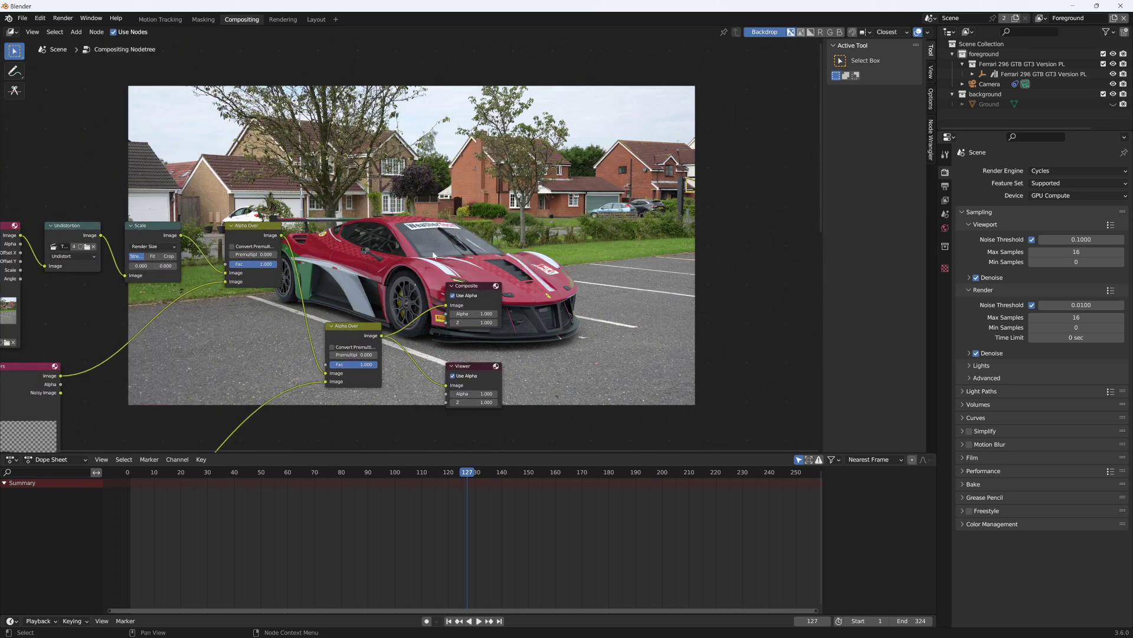
pyautogui.moveTo(452, 276); pyautogui.dragTo(450, 136, button='middle')
pyautogui.moveTo(469, 149); pyautogui.dragTo(661, 136)
pyautogui.moveTo(460, 225); pyautogui.dragTo(656, 193)
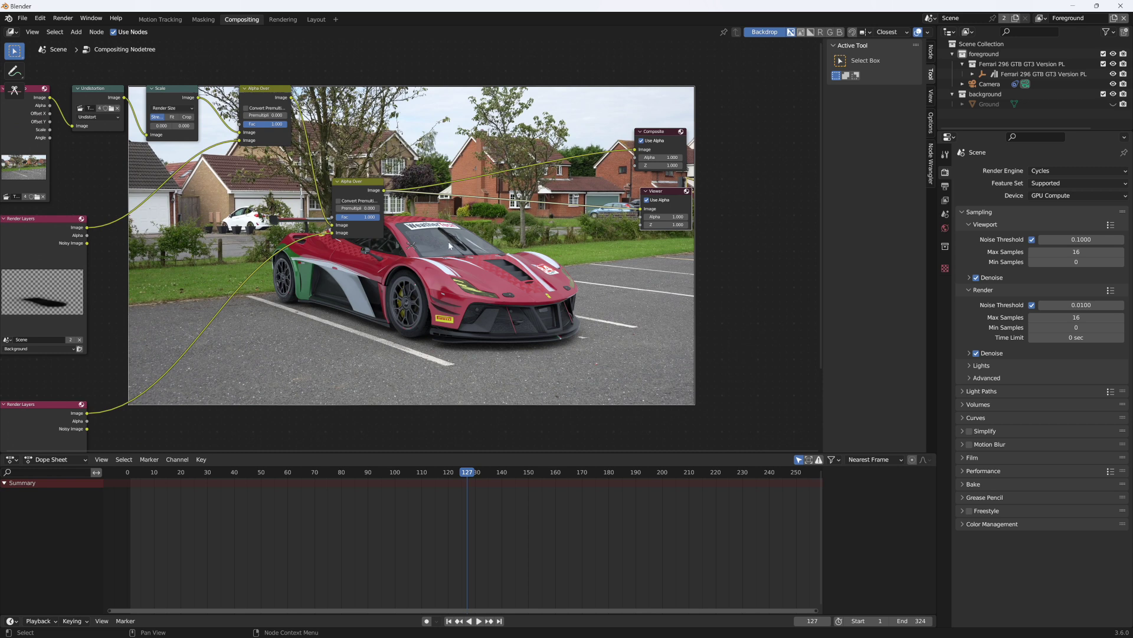
# Insert a Color Balance node after Alpha Over, feeding both the Viewer and the Composite output
pyautogui.hotkey('shift', 'a')
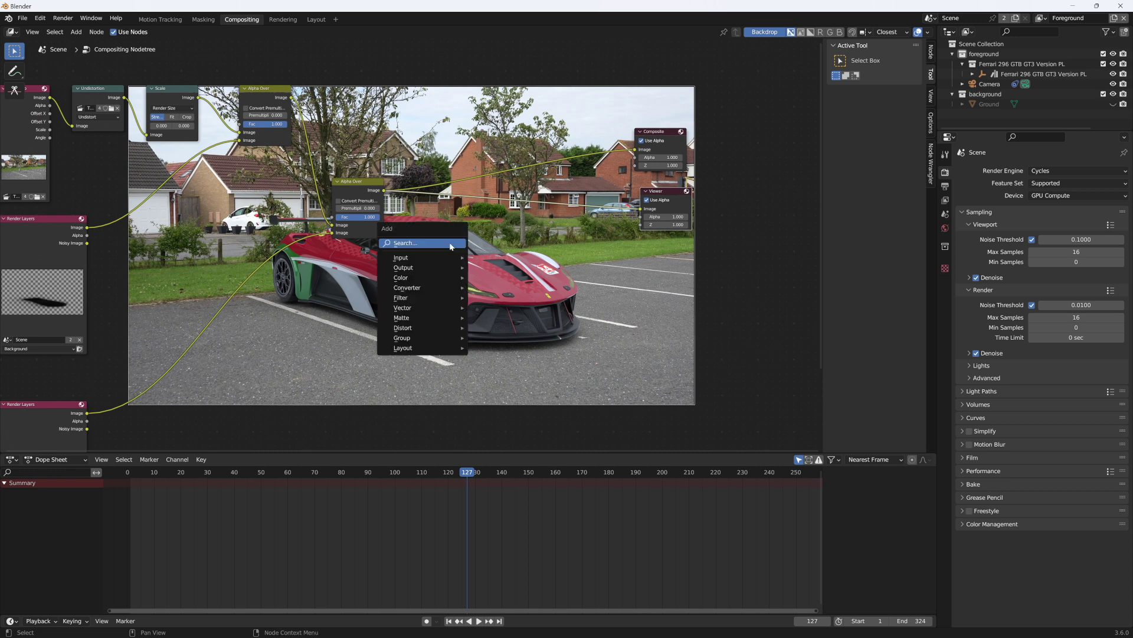
pyautogui.moveTo(452, 283)
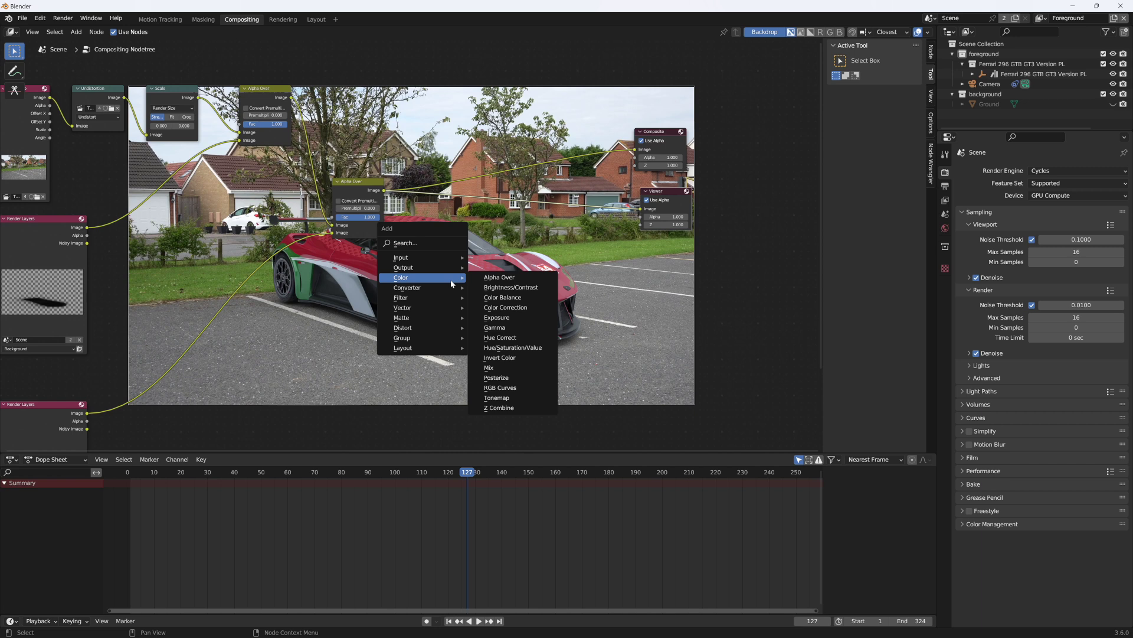
pyautogui.click(525, 299)
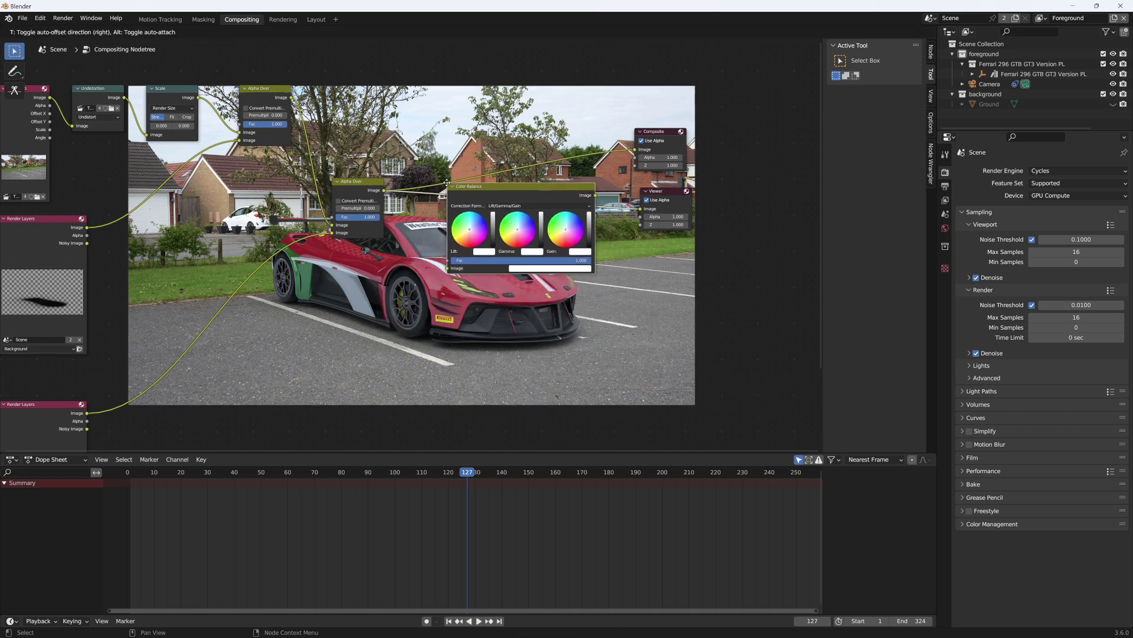
pyautogui.click(451, 187)
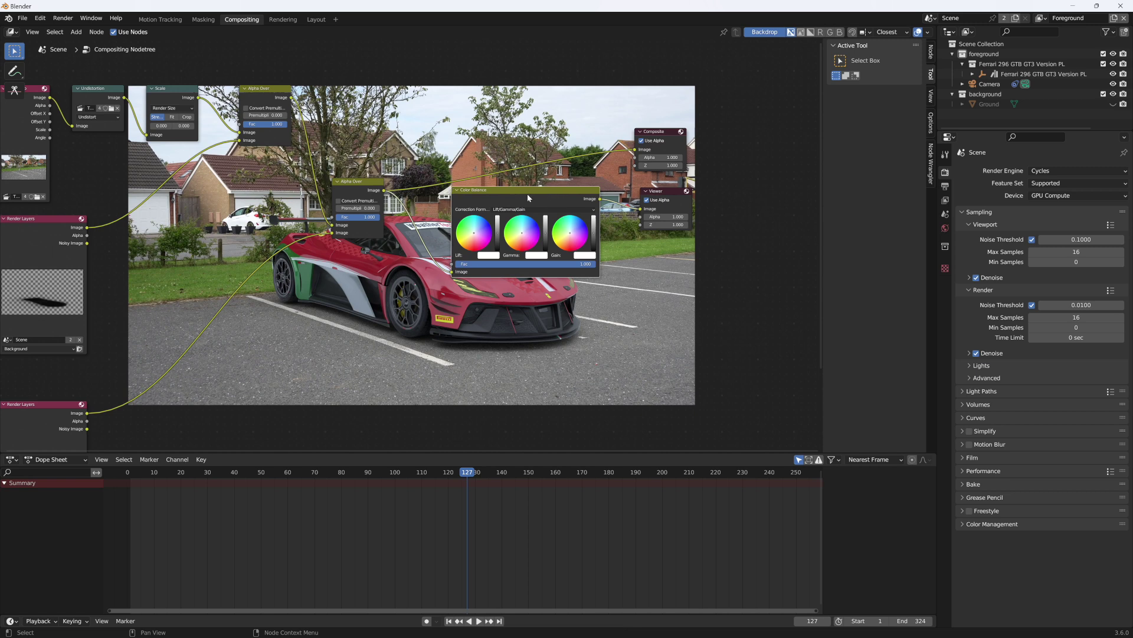
pyautogui.moveTo(600, 199); pyautogui.dragTo(636, 153)
pyautogui.moveTo(543, 199); pyautogui.dragTo(620, 269)
# Adjust the Color Balance lift colour for the shadows and weaken its factor
pyautogui.click(549, 303)
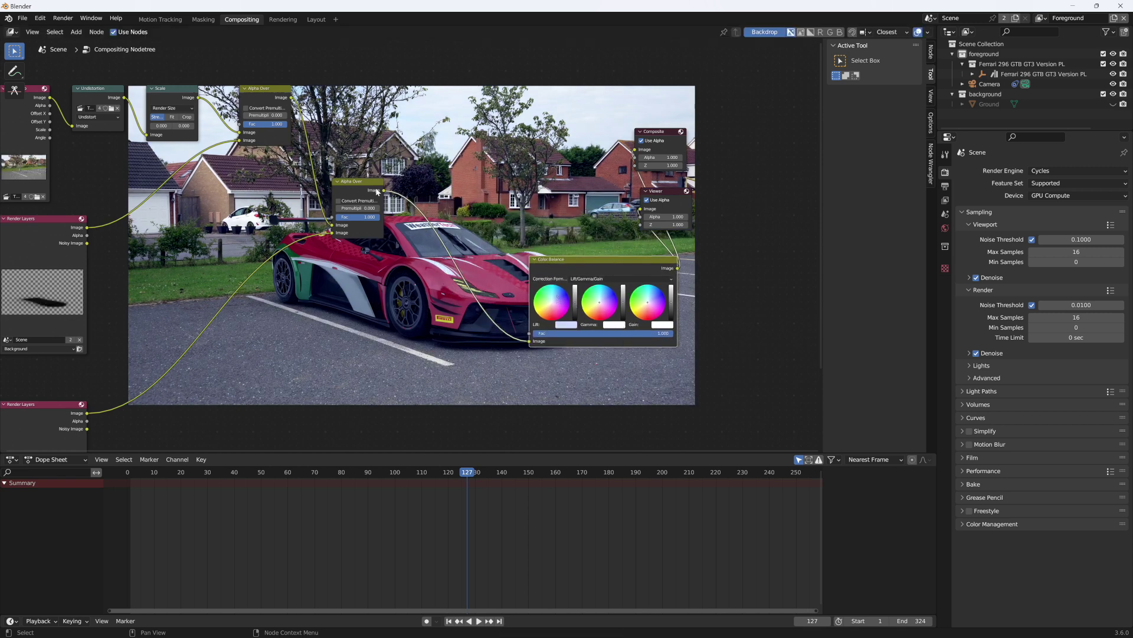
pyautogui.moveTo(360, 203); pyautogui.dragTo(272, 326)
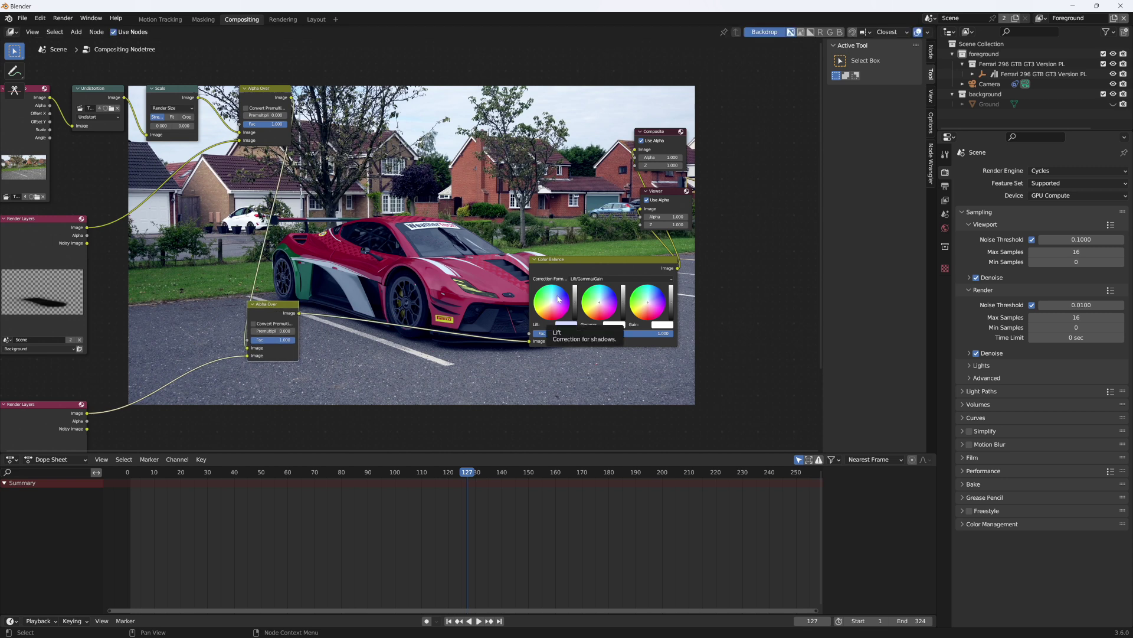
pyautogui.click(558, 299)
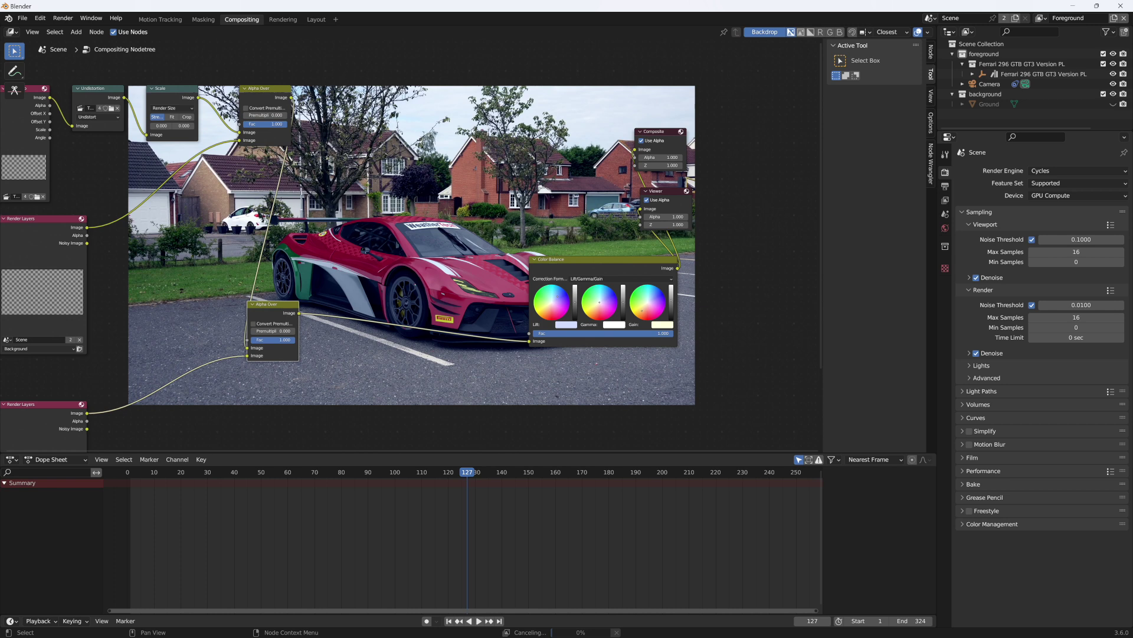
pyautogui.moveTo(583, 264); pyautogui.dragTo(607, 297)
pyautogui.moveTo(646, 361); pyautogui.dragTo(590, 330)
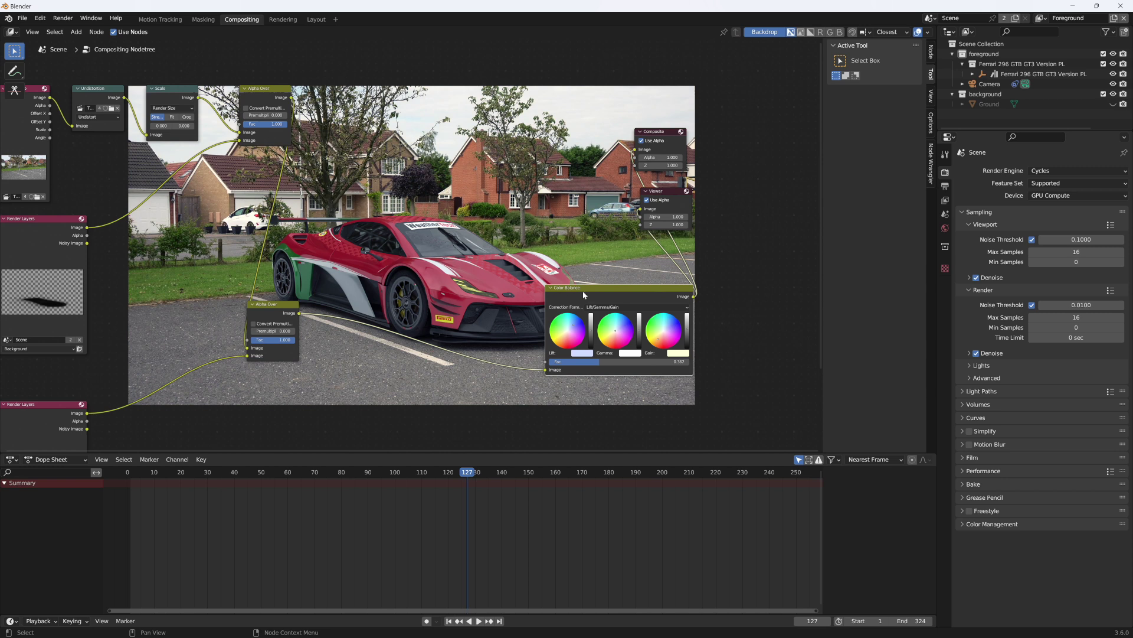
# Inspect the colour-balanced frame 127 in the render window, then close it
pyautogui.press('F11')
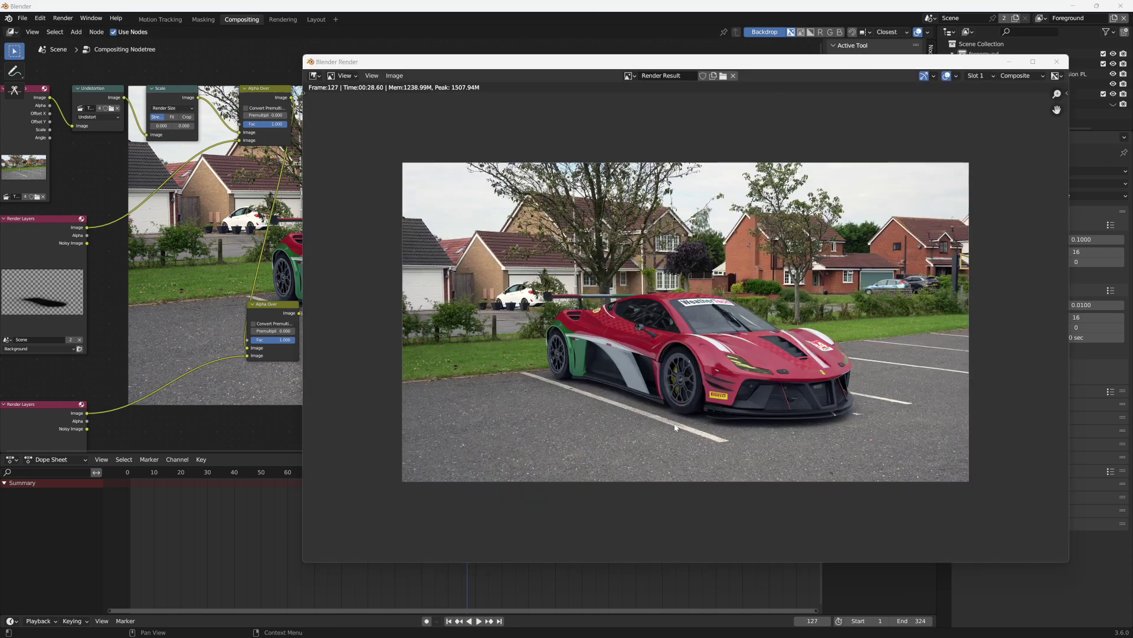
pyautogui.scroll(4, 675, 426)
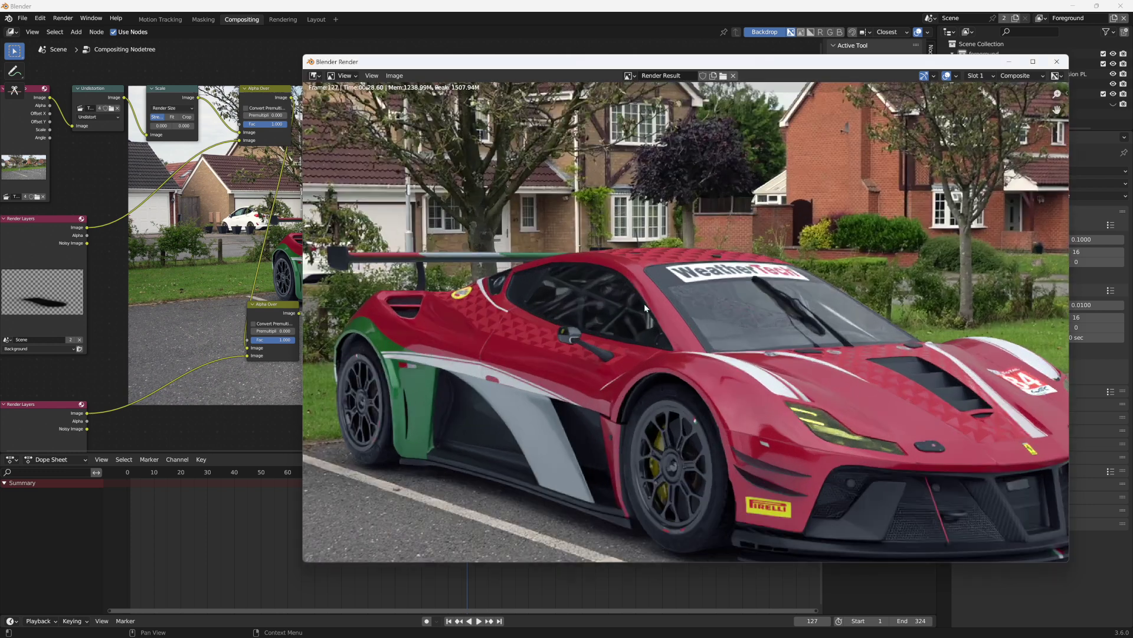
pyautogui.scroll(-2, 663, 480)
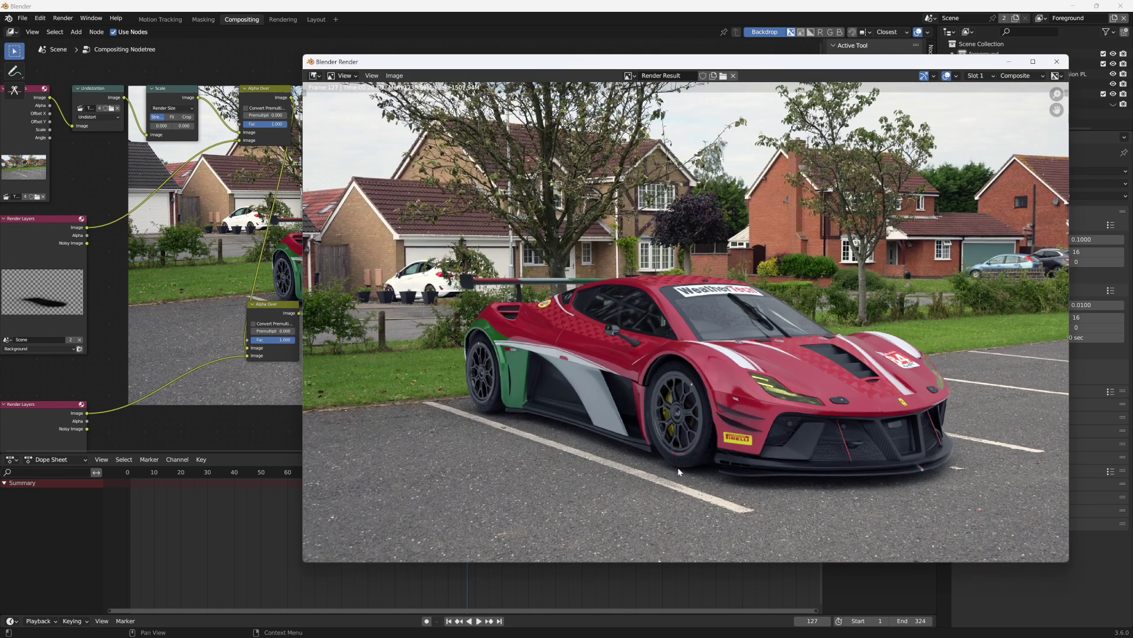
pyautogui.click(1057, 61)
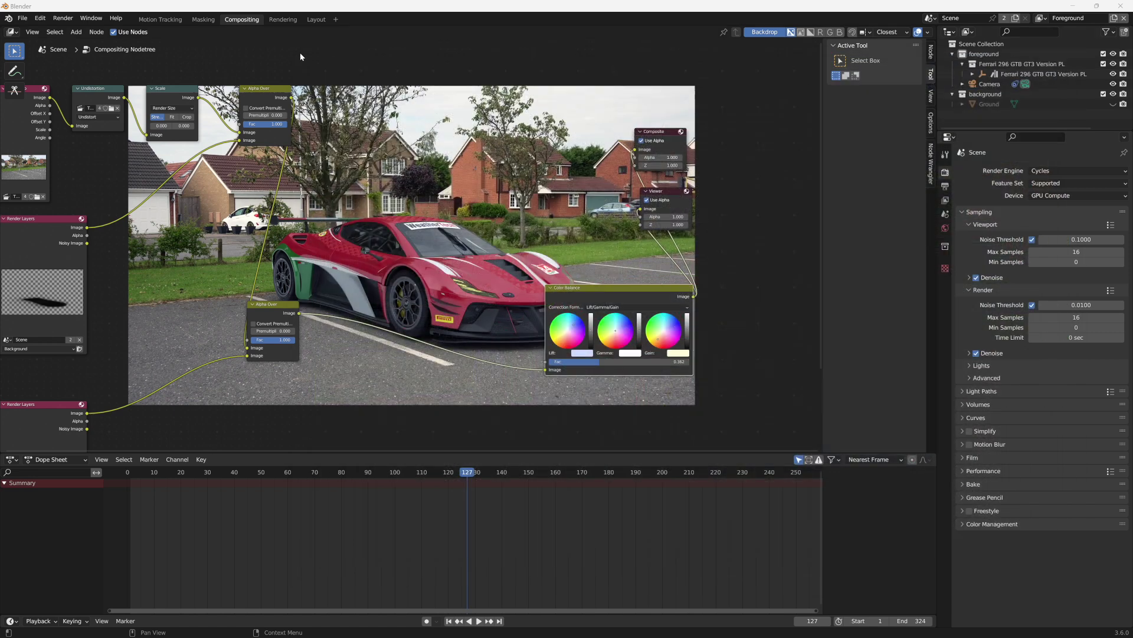
# In Layout with solid shading, unhide the Ground plane and lower the car to Z -0.02 m
pyautogui.click(308, 20)
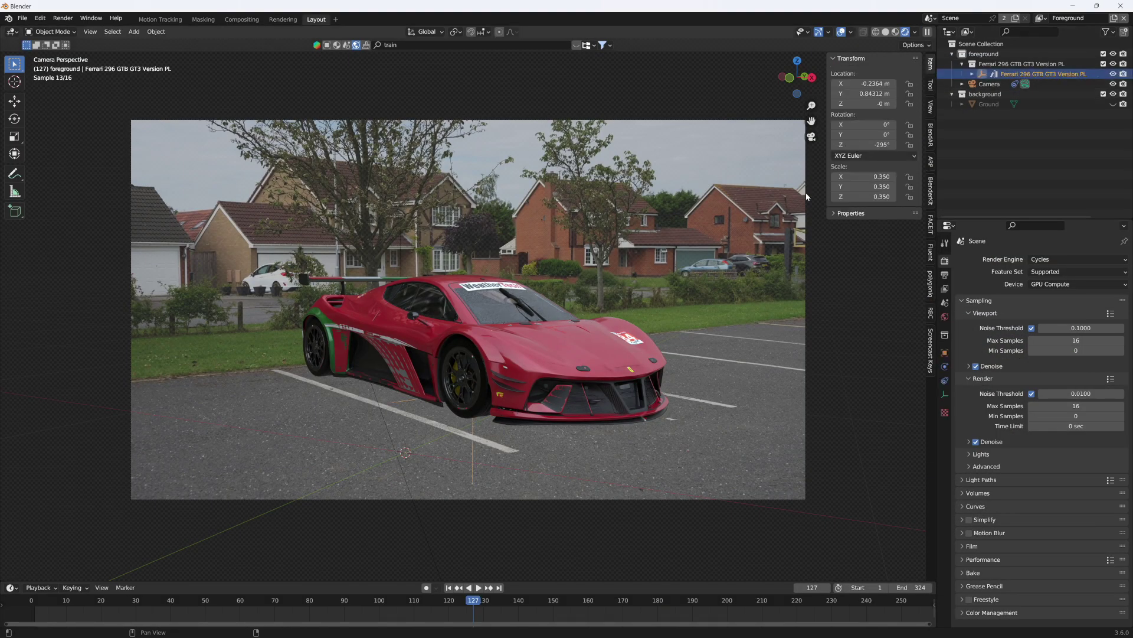
pyautogui.click(884, 33)
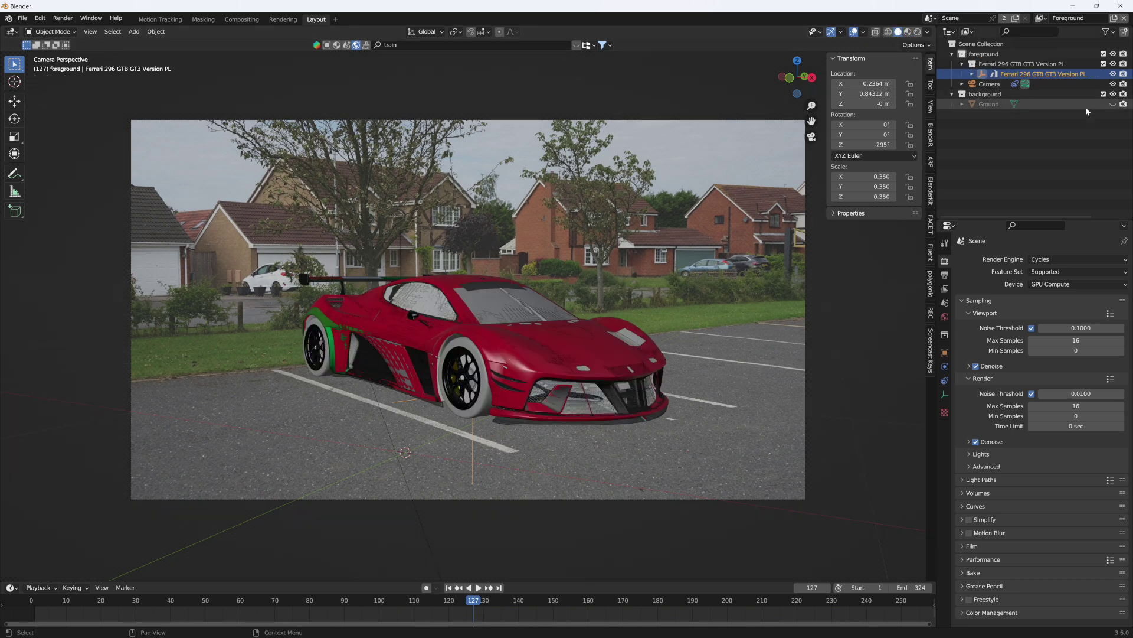
pyautogui.click(1113, 104)
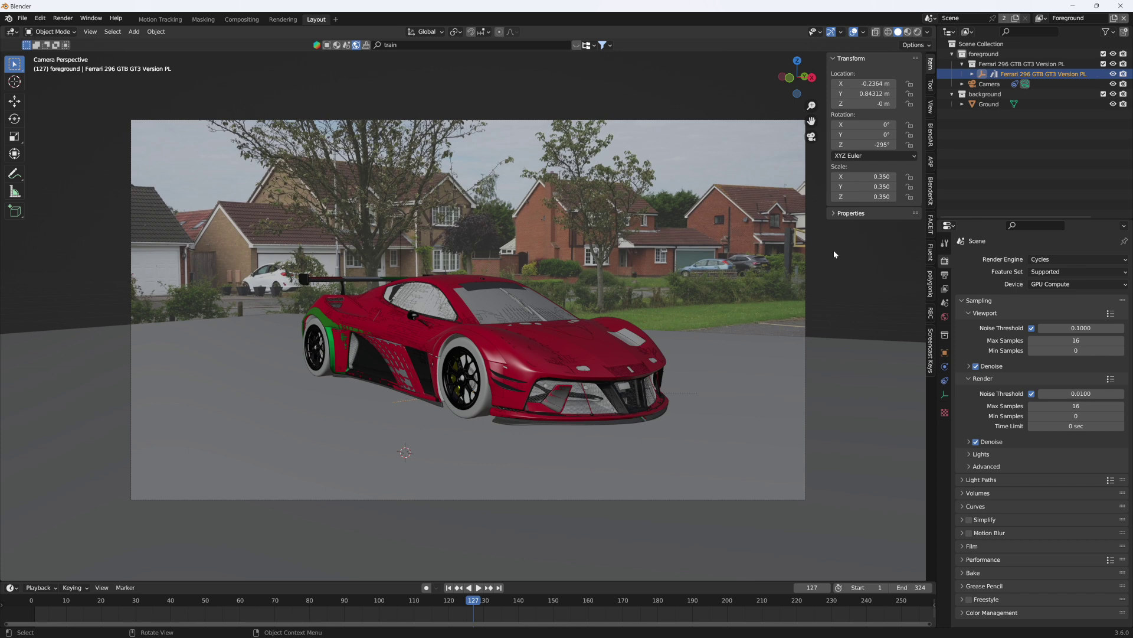
pyautogui.click(877, 104)
pyautogui.press('BackSpace')
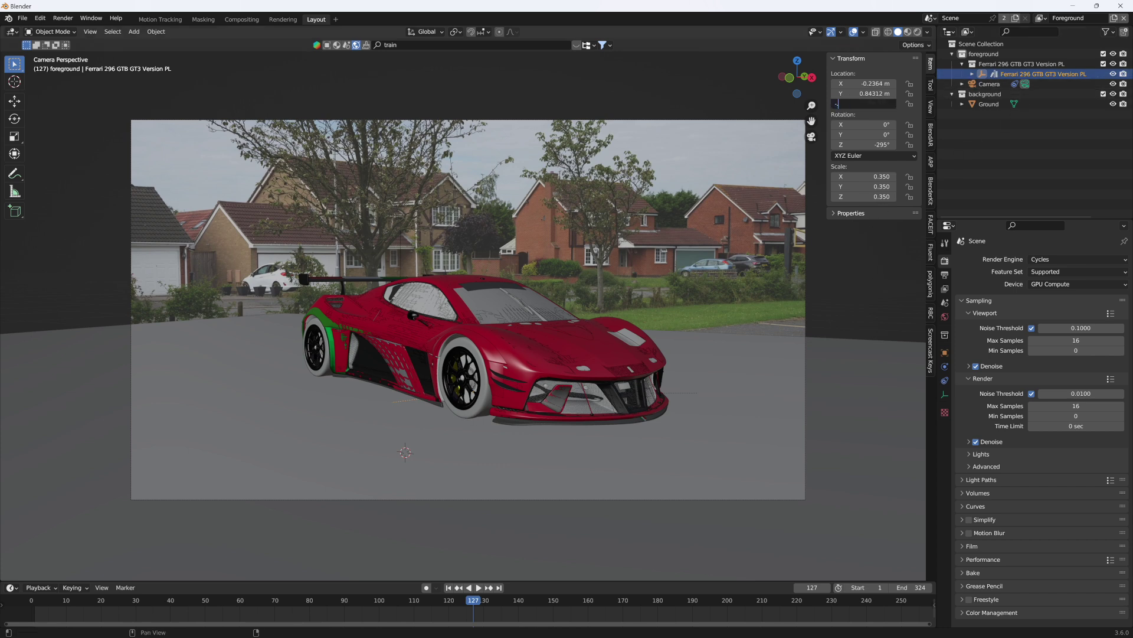
pyautogui.write('-.02')
pyautogui.press('Return')
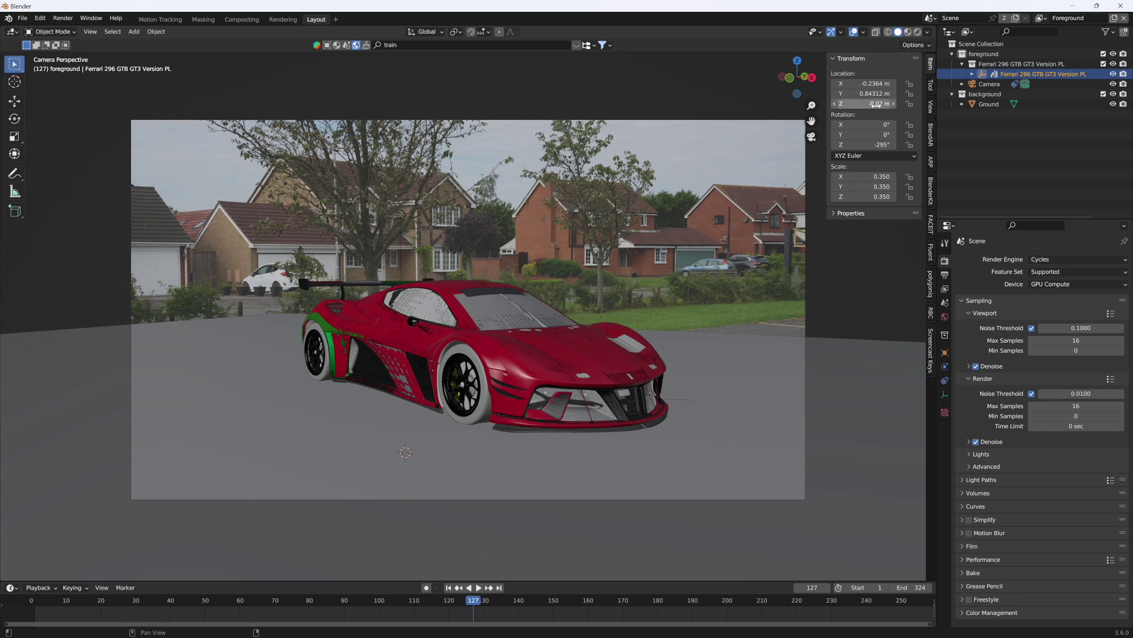
# Fine-tune the car's Z location to -0.017 m and frame the camera view
pyautogui.scroll(4, 487, 457)
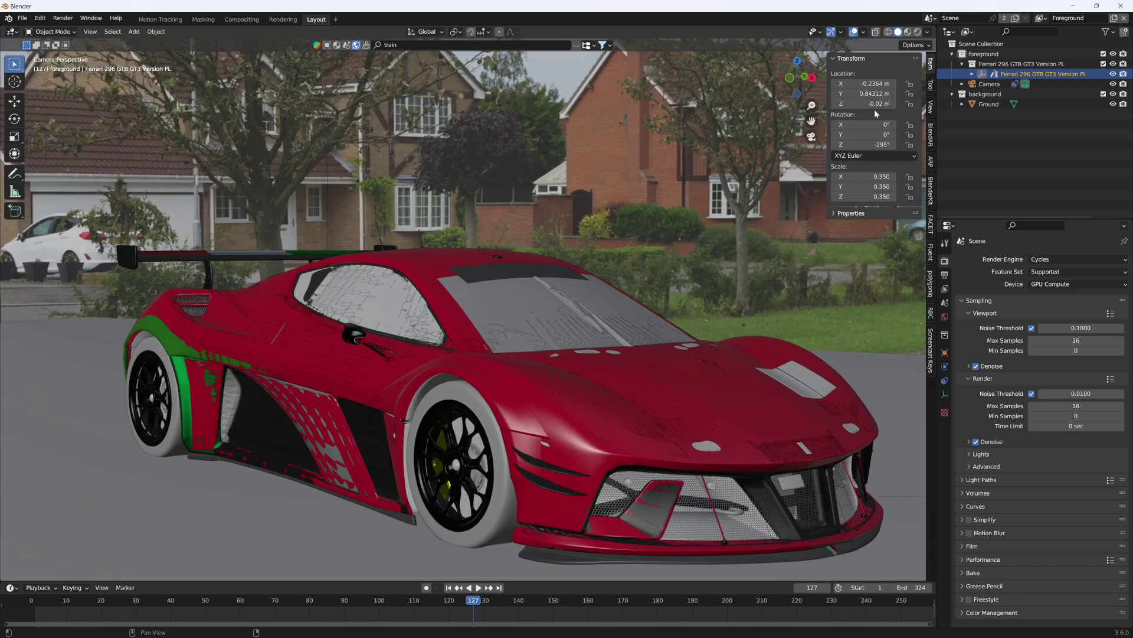
pyautogui.doubleClick(865, 104)
pyautogui.press('BackSpace')
pyautogui.write('-.017')
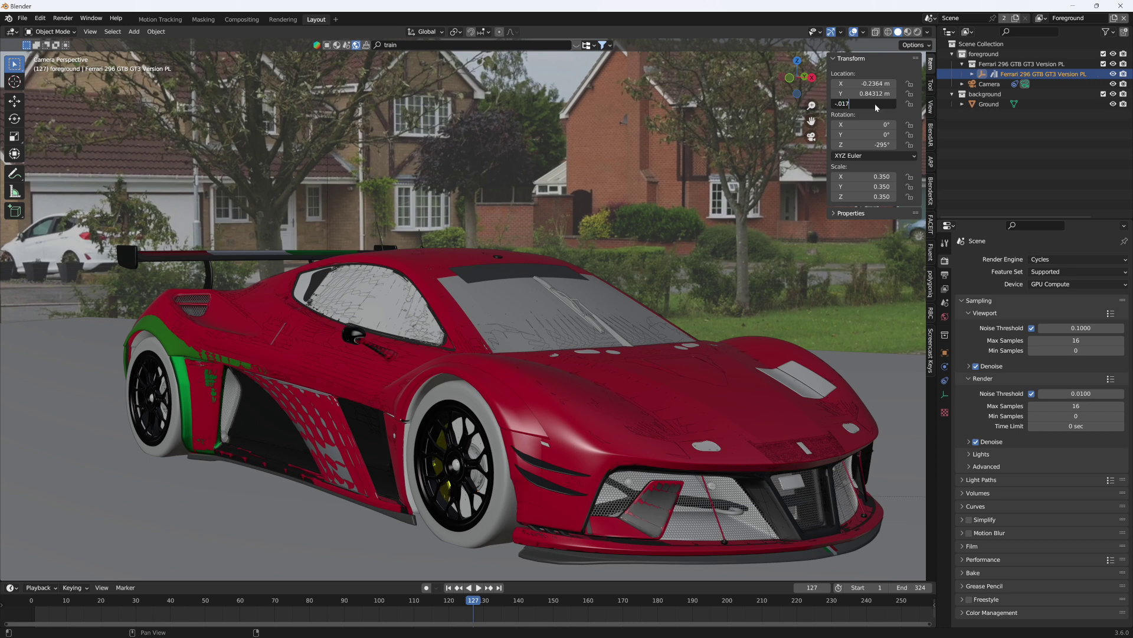
pyautogui.press('Return')
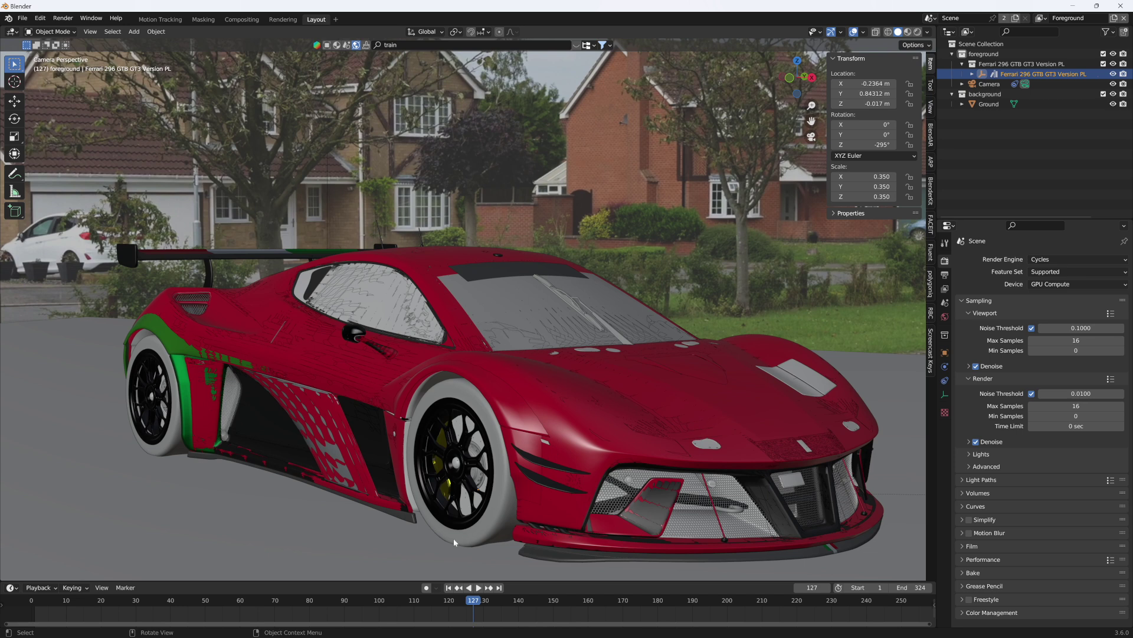
pyautogui.press('Home')
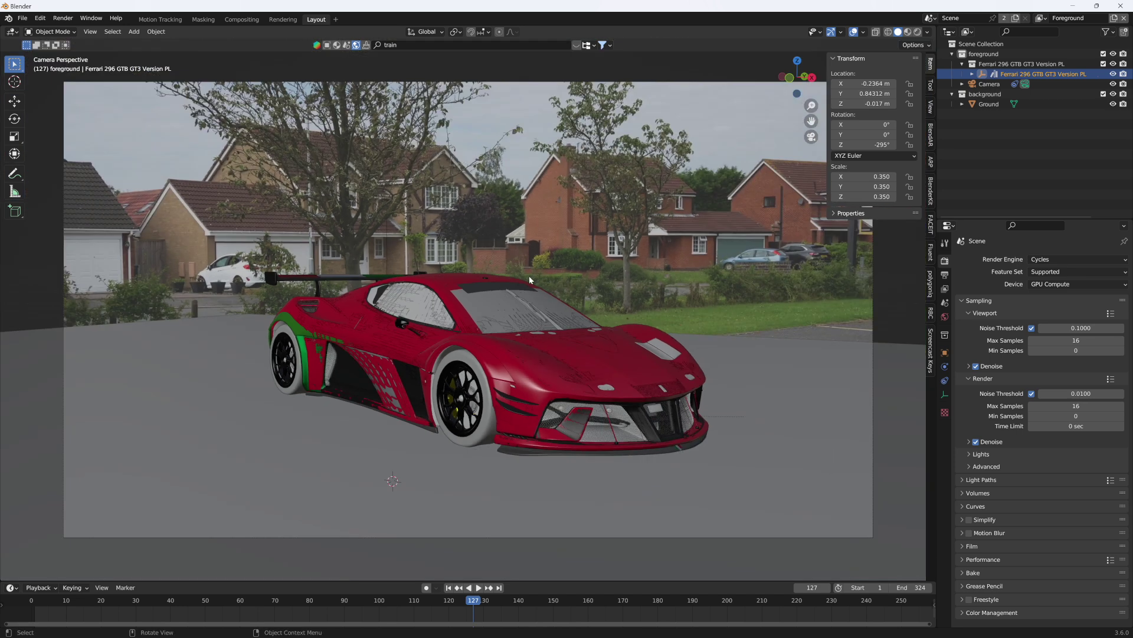
pyautogui.scroll(-2, 519, 279)
pyautogui.scroll(1, 506, 274)
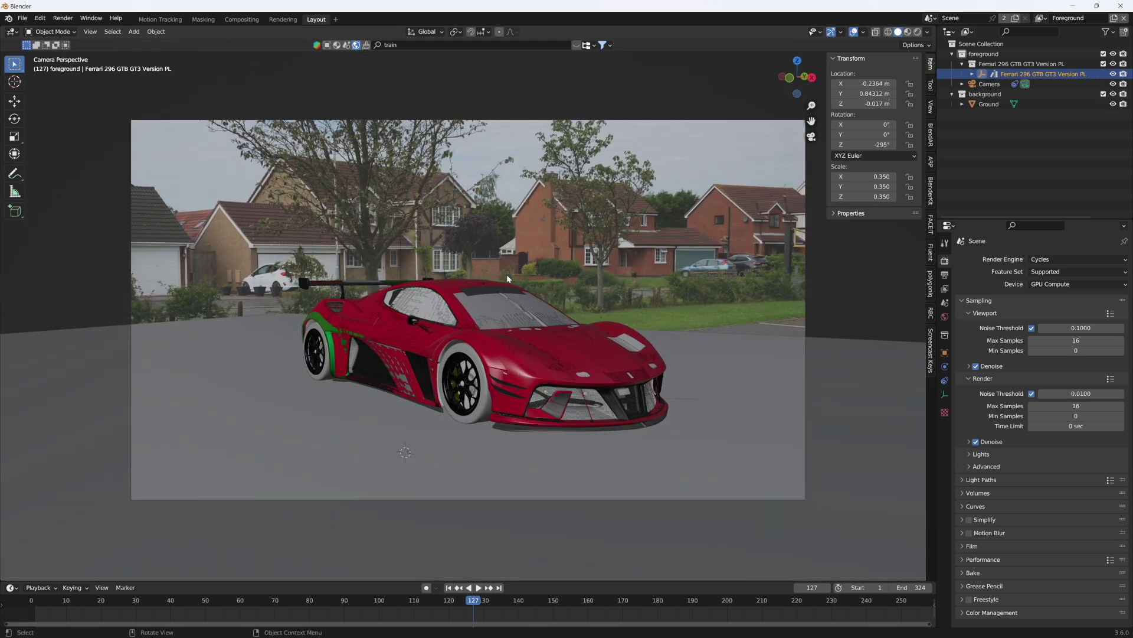
pyautogui.keyDown('alt'); pyautogui.scroll(20, 414, 526); pyautogui.keyUp('alt')
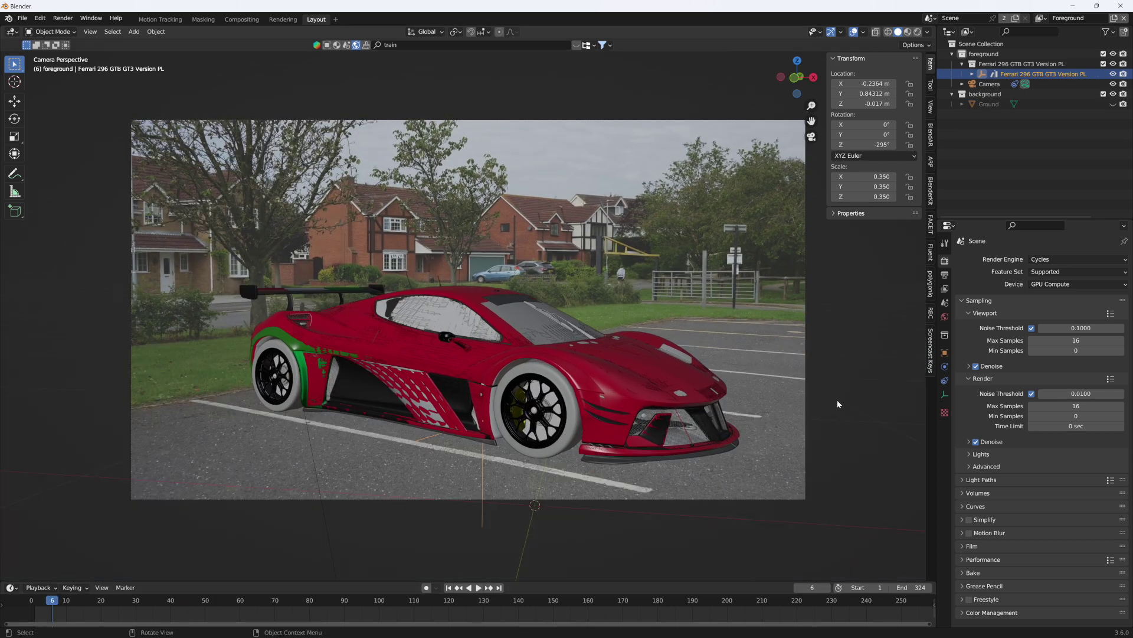
# Set the output to FFmpeg Video in an MPEG-4 container at Perceptually Lossless quality
pyautogui.click(944, 278)
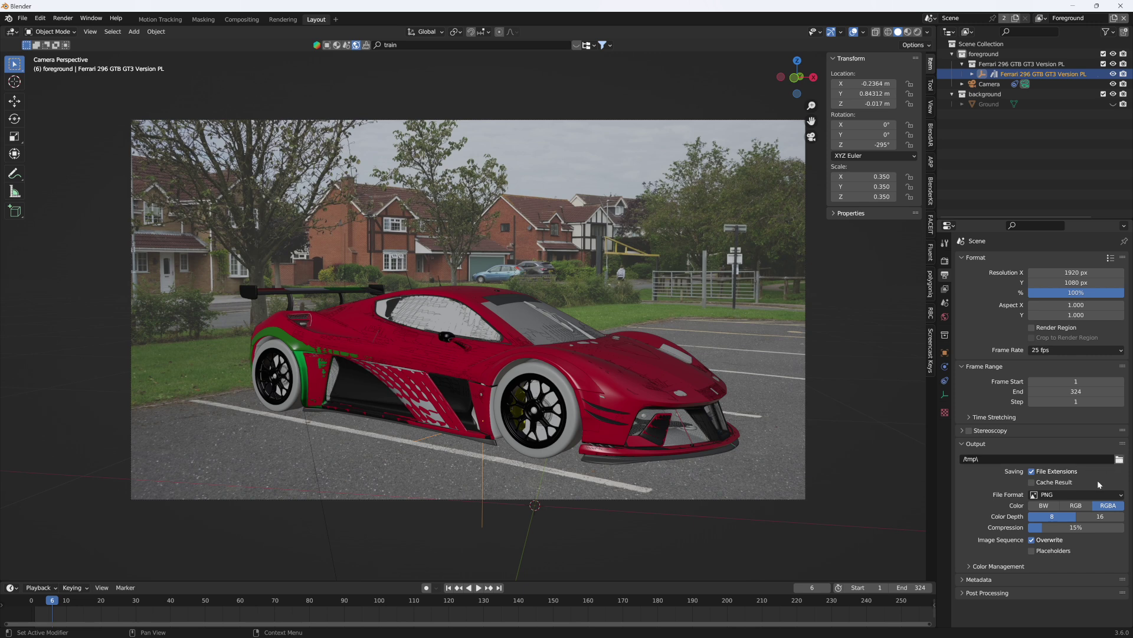
pyautogui.click(1067, 495)
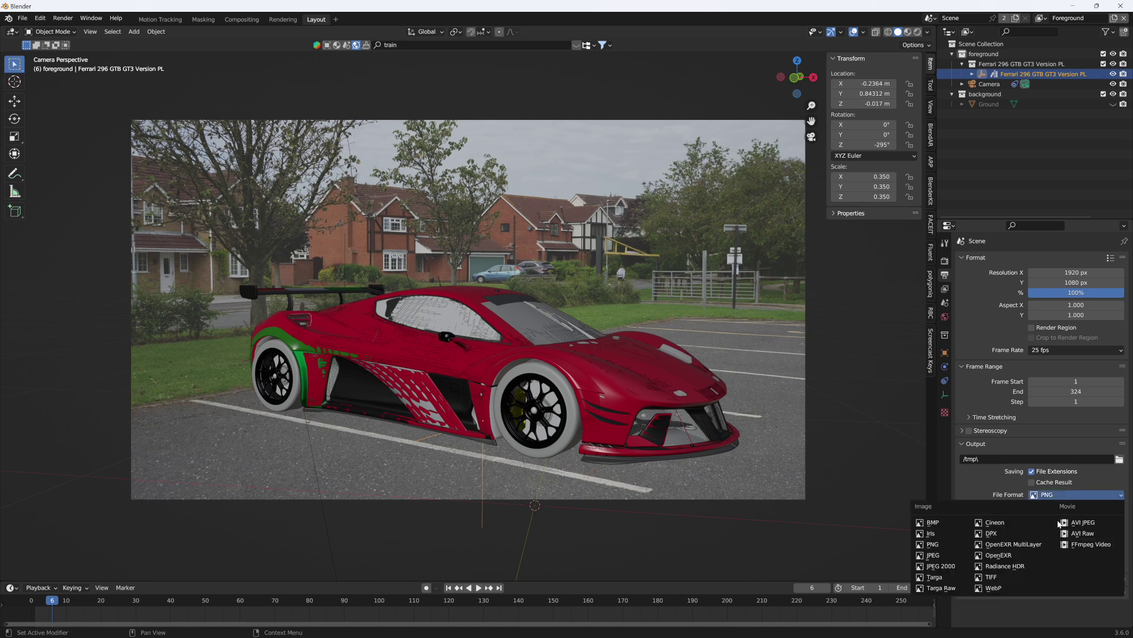
pyautogui.click(1070, 545)
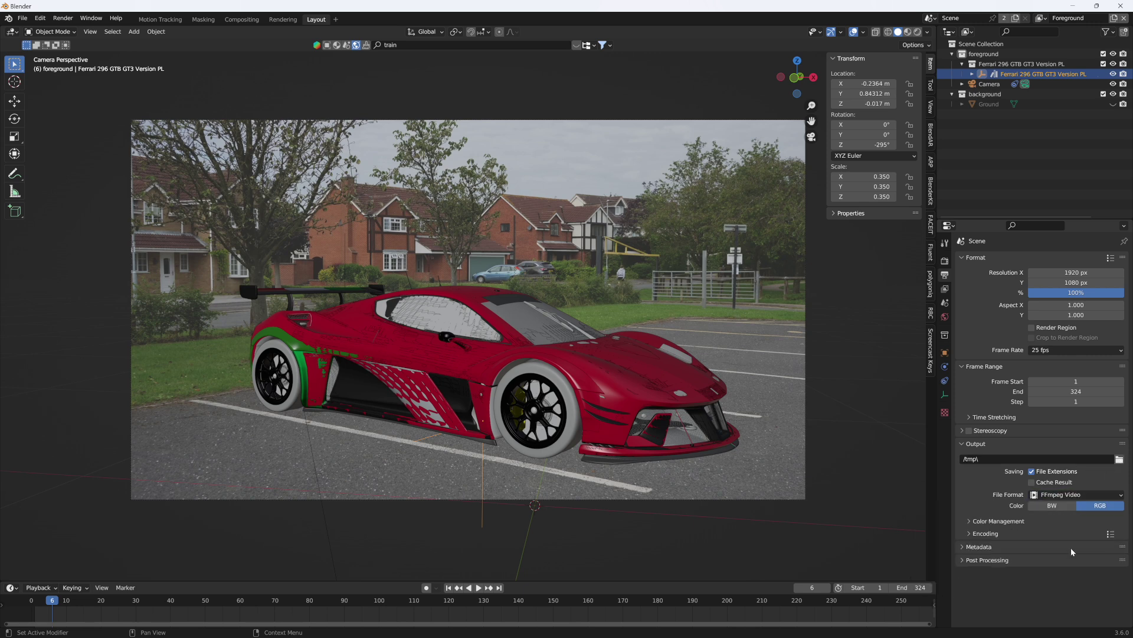
pyautogui.click(1011, 533)
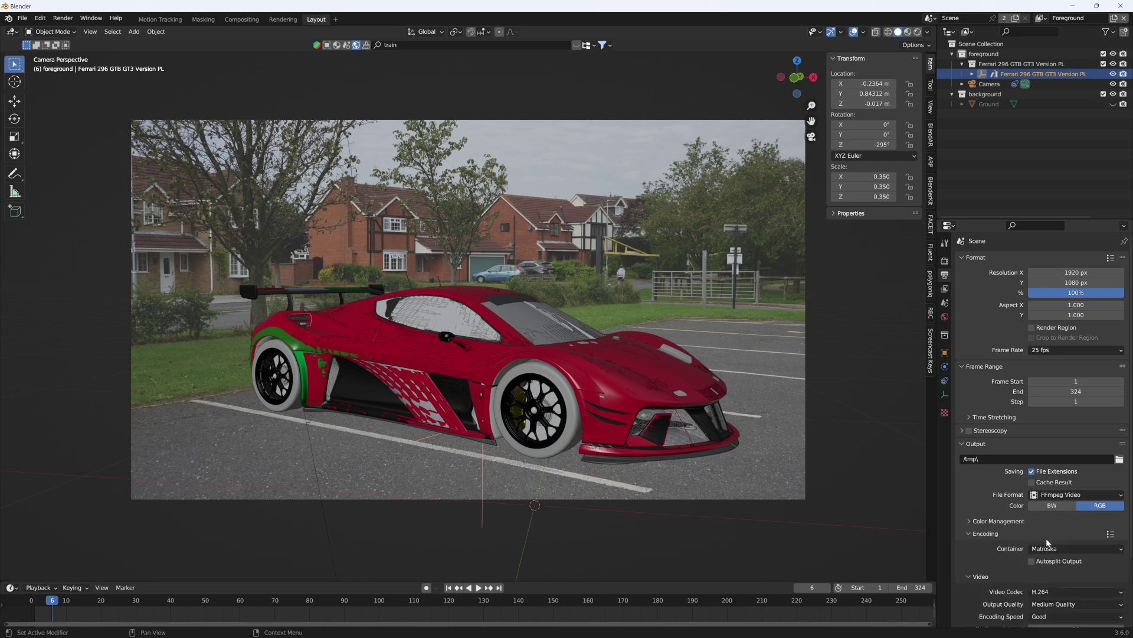
pyautogui.scroll(-2, 1055, 546)
pyautogui.click(1057, 513)
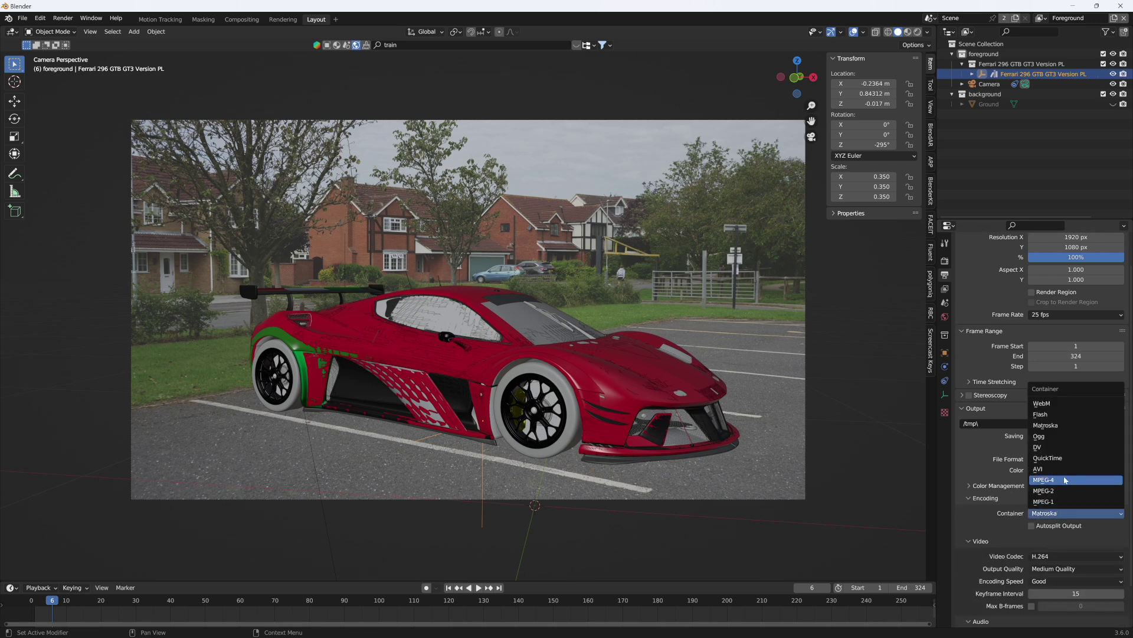
pyautogui.click(1044, 479)
pyautogui.scroll(-3, 1014, 564)
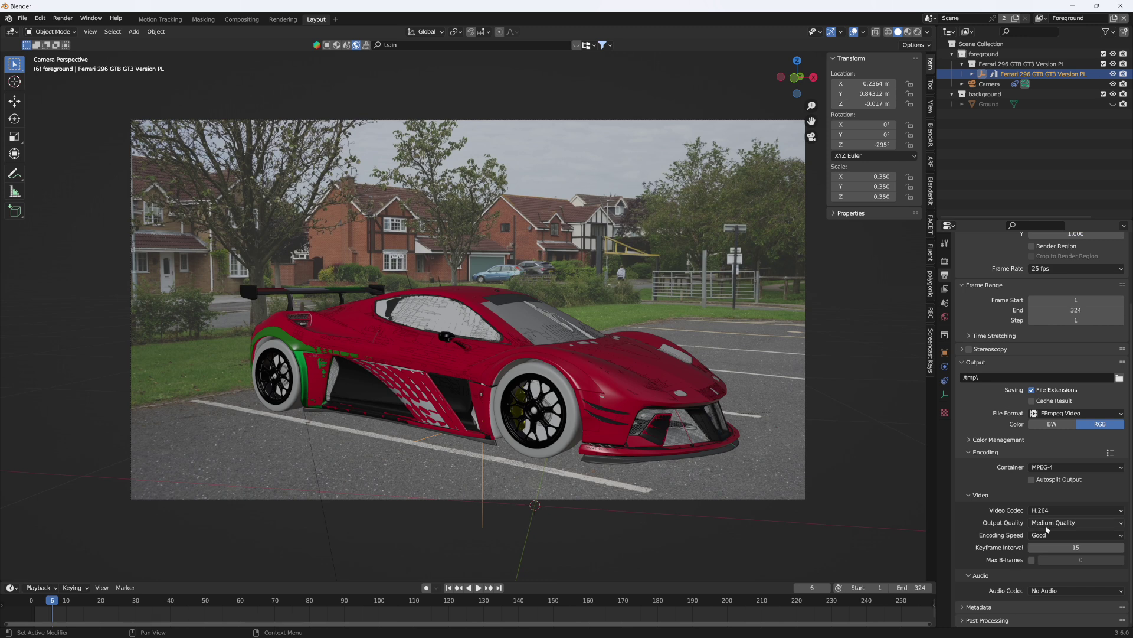
pyautogui.click(1054, 523)
pyautogui.click(1054, 556)
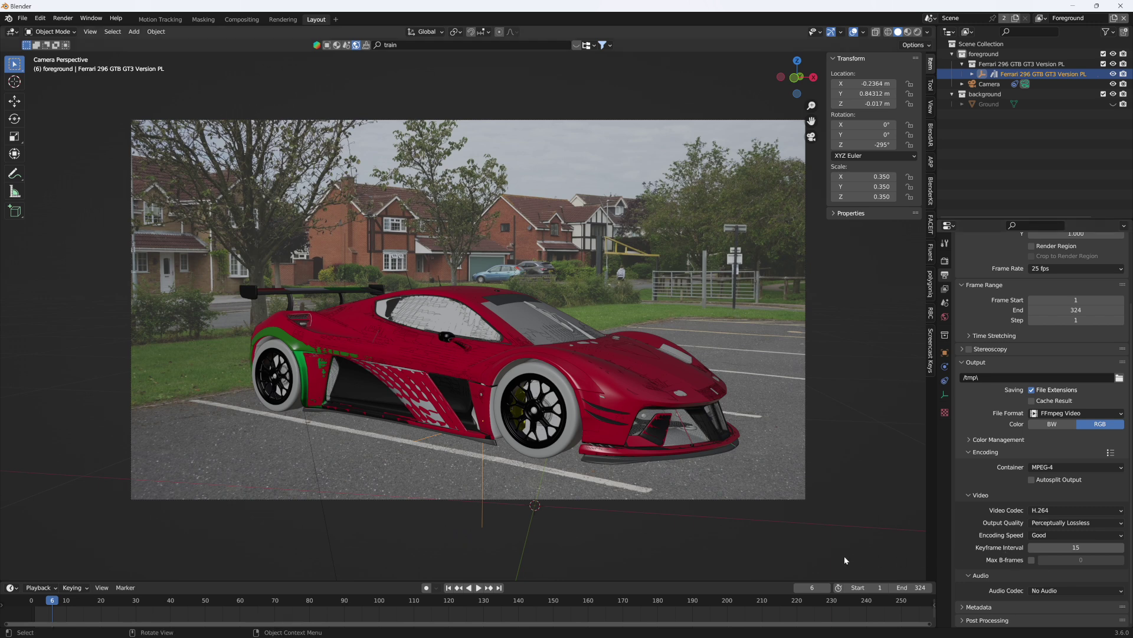
pyautogui.click(63, 17)
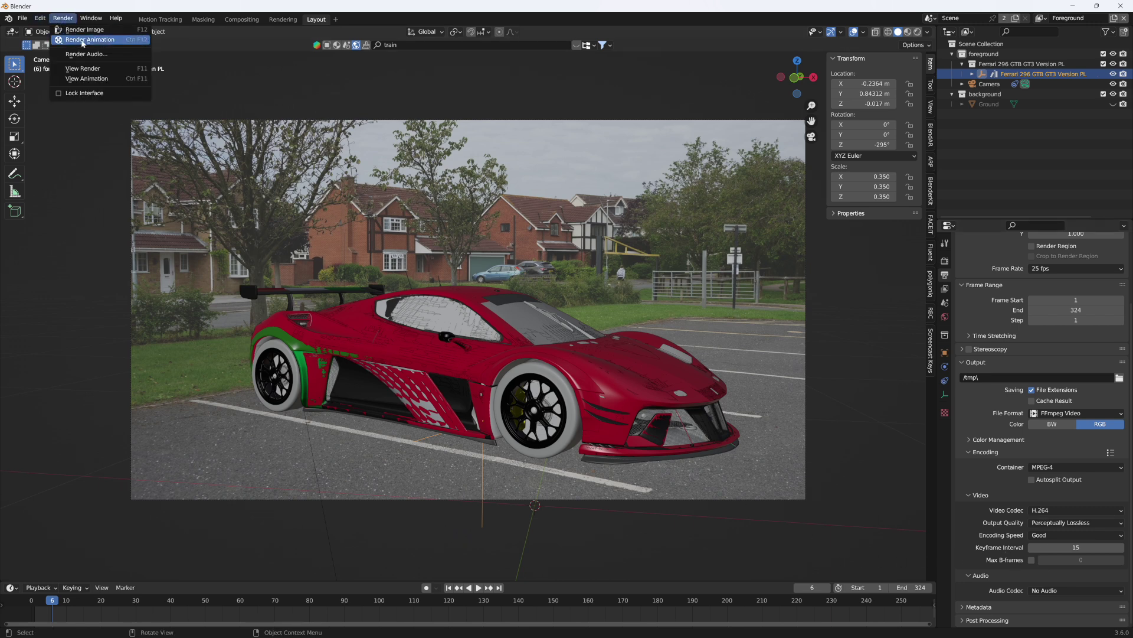
pyautogui.click(82, 40)
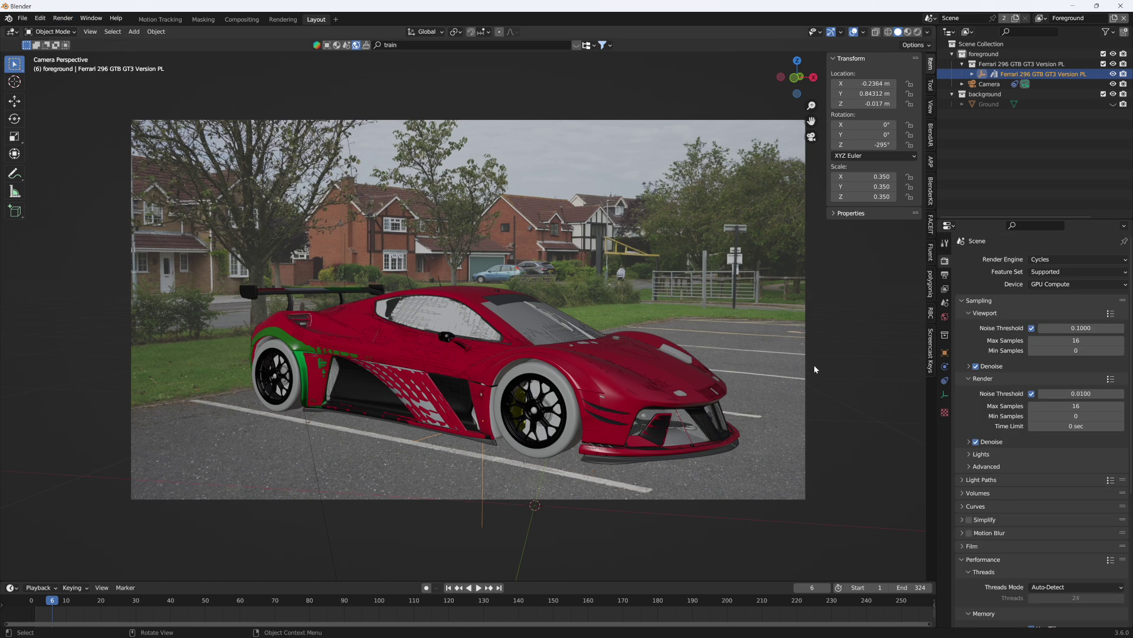